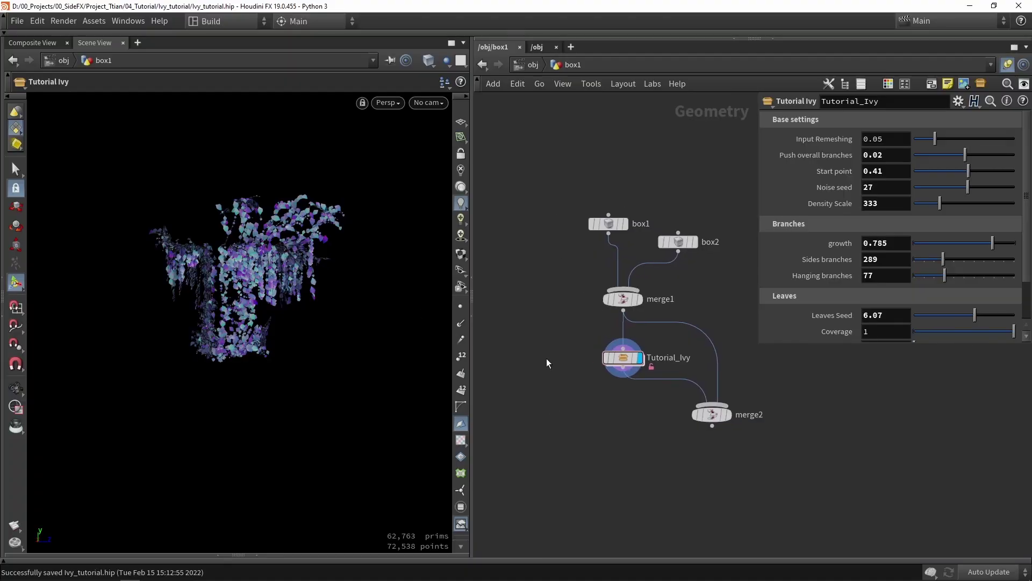
Step: Narrow the floating parameter pane and move the Tutorial_Ivy node away from the other nodes into free network space
key(Escape)
drag(280, 368, 285, 319)
key(Return)
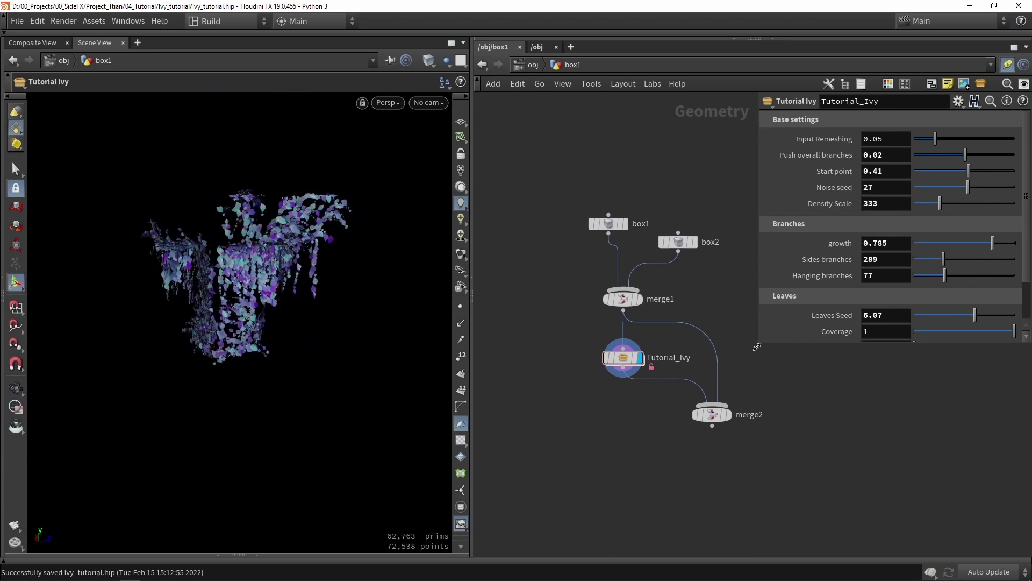
drag(757, 347, 821, 351)
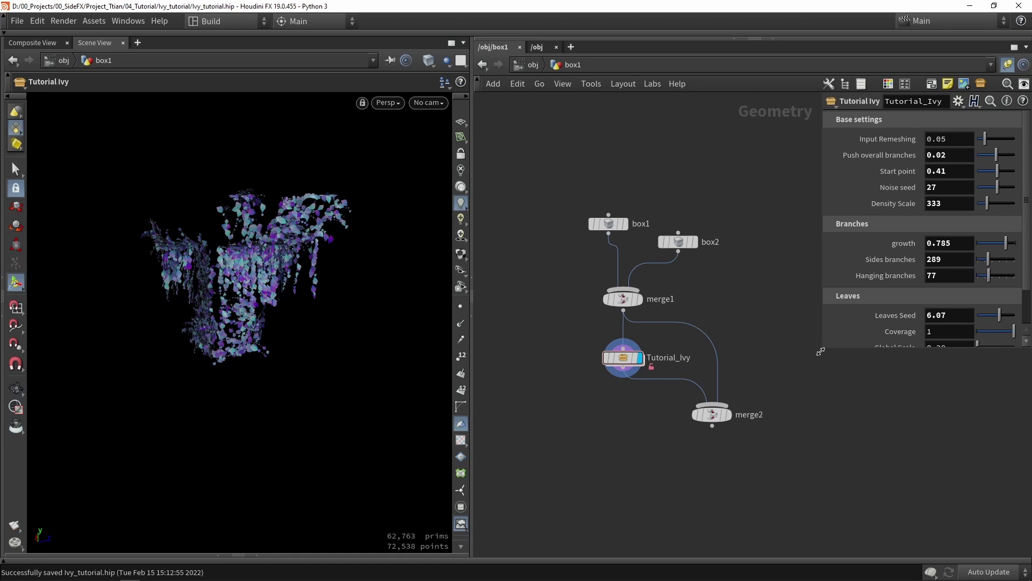
key(h)
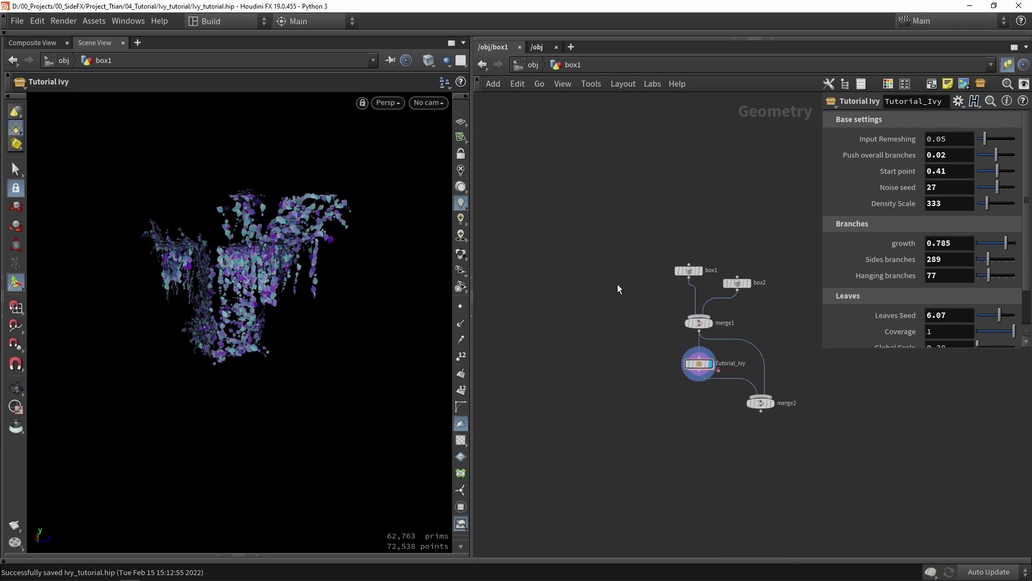
drag(699, 365, 604, 376)
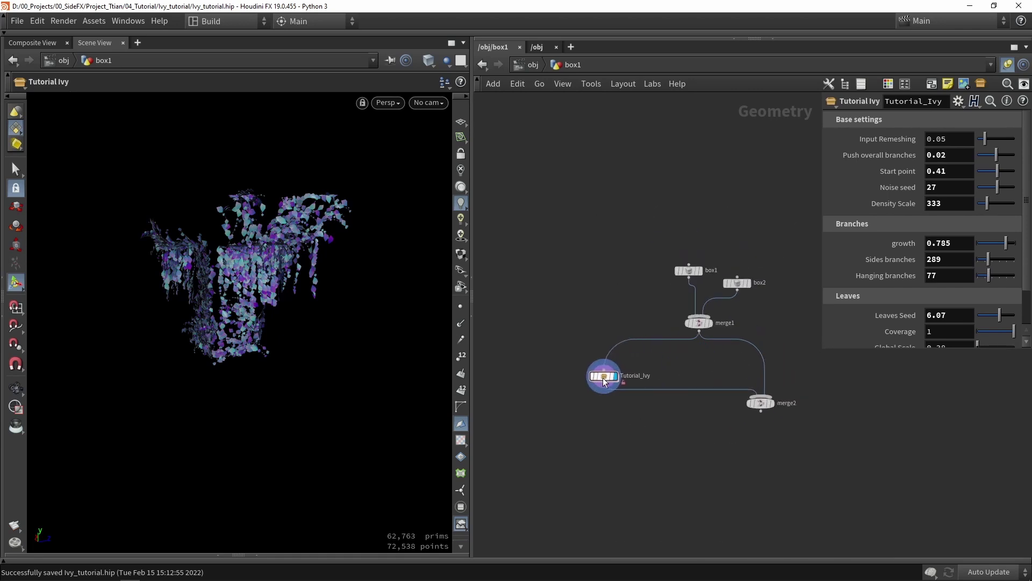
Step: Add a new Box node, connect it to the input of Tutorial_Ivy and place it directly above that node
scroll(576, 296, up, 3)
key(Tab)
text(bo)
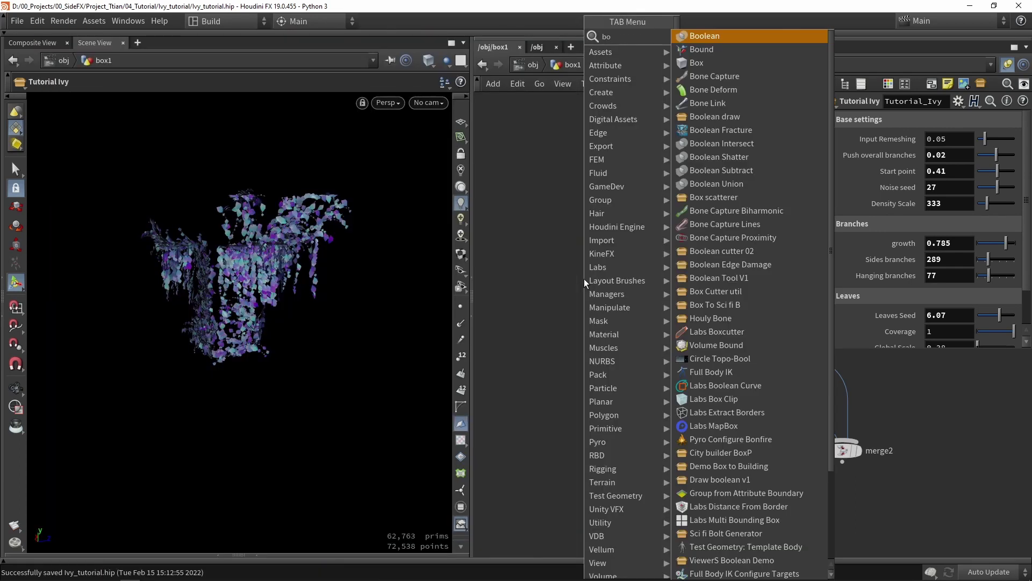
text(x)
key(Return)
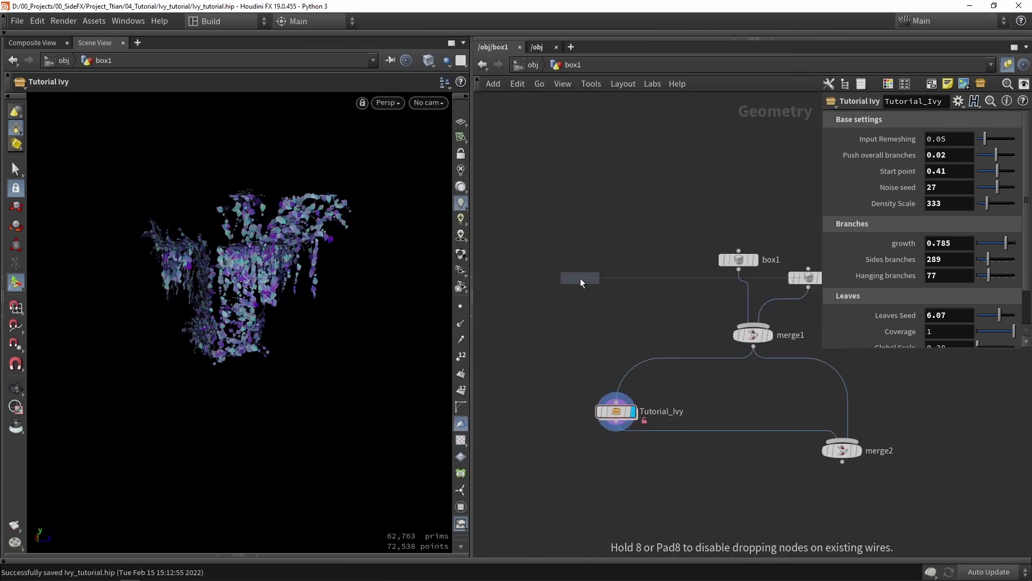
click(580, 279)
drag(581, 289, 622, 407)
click(622, 407)
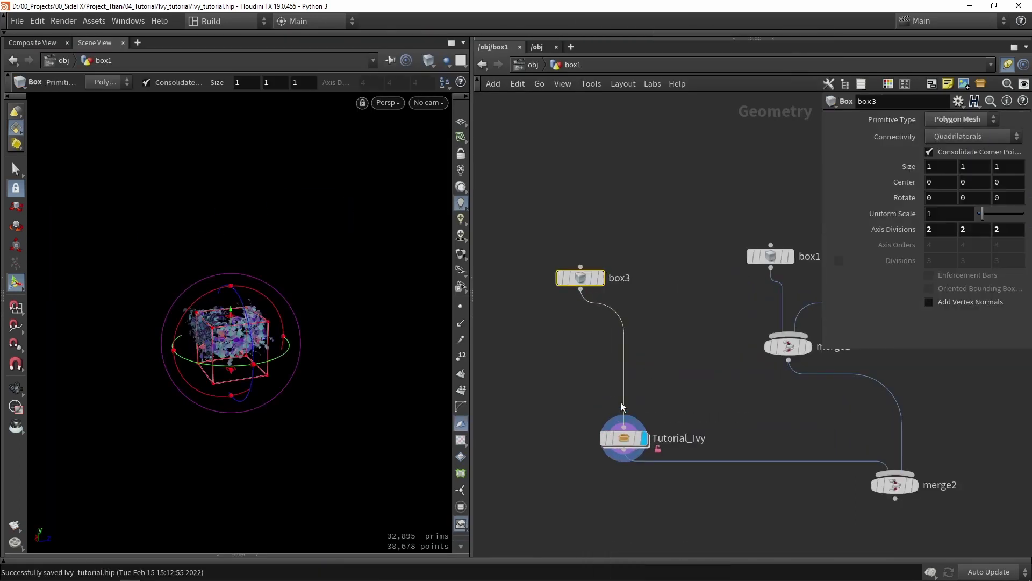
drag(581, 283, 624, 341)
Step: Reshape the new box into a thin upright wall of about 0.2 by 4.4 by 1.97
alt+scroll(208, 343, up, 5)
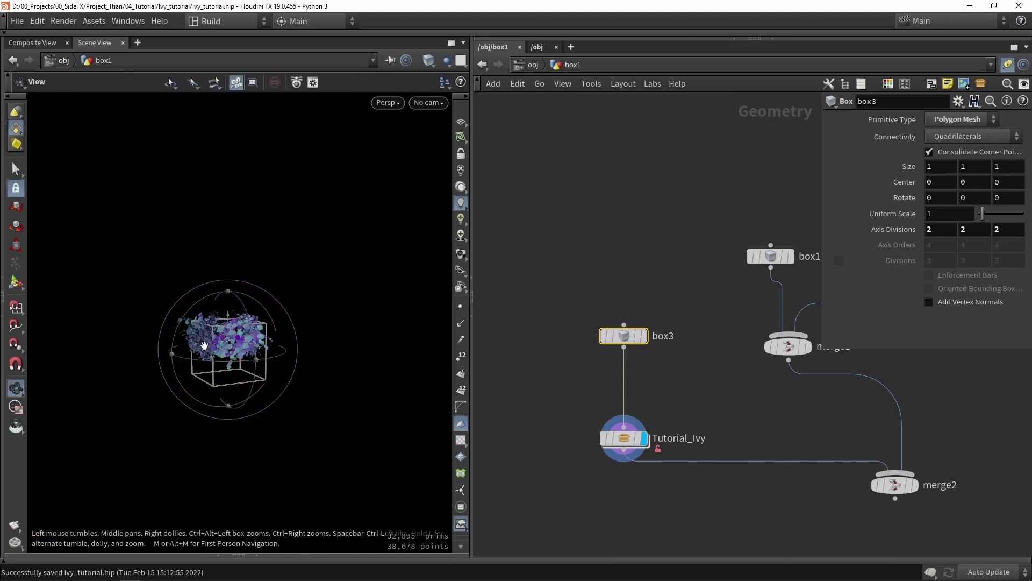
alt+drag(208, 343, 242, 325)
alt+scroll(250, 330, down, 4)
drag(238, 292, 226, 29)
drag(209, 333, 210, 207)
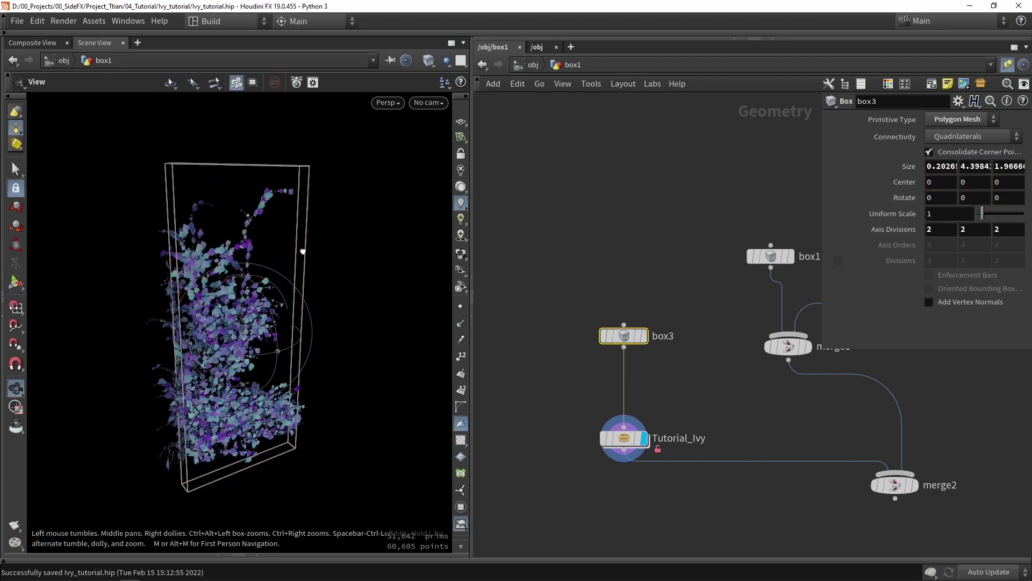
Step: Examine the ivy coverage on the thin wall in the perspective, front and right views
alt+middle_drag(209, 207, 252, 230)
alt+drag(252, 230, 272, 240)
click(550, 244)
alt+drag(293, 306, 265, 299)
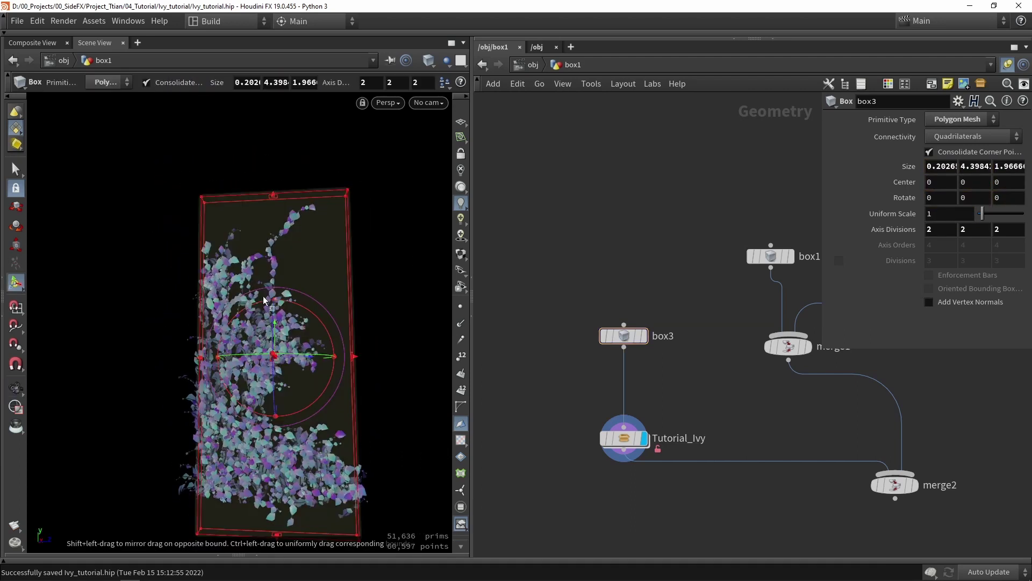
alt+middle_drag(361, 275, 286, 240)
key(space+2)
key(space+3)
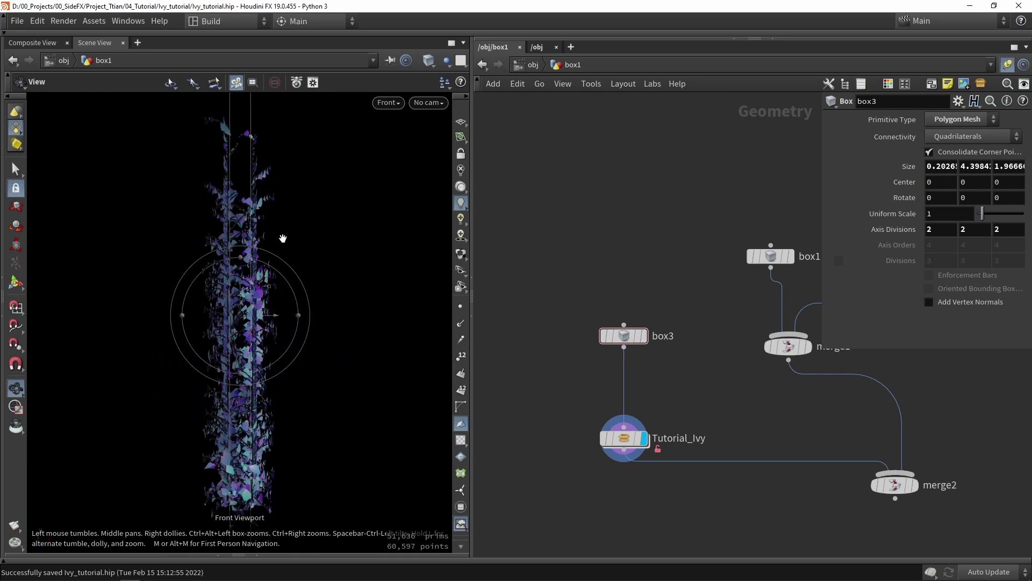
key(space+4)
scroll(364, 251, down, 4)
scroll(361, 308, up, 3)
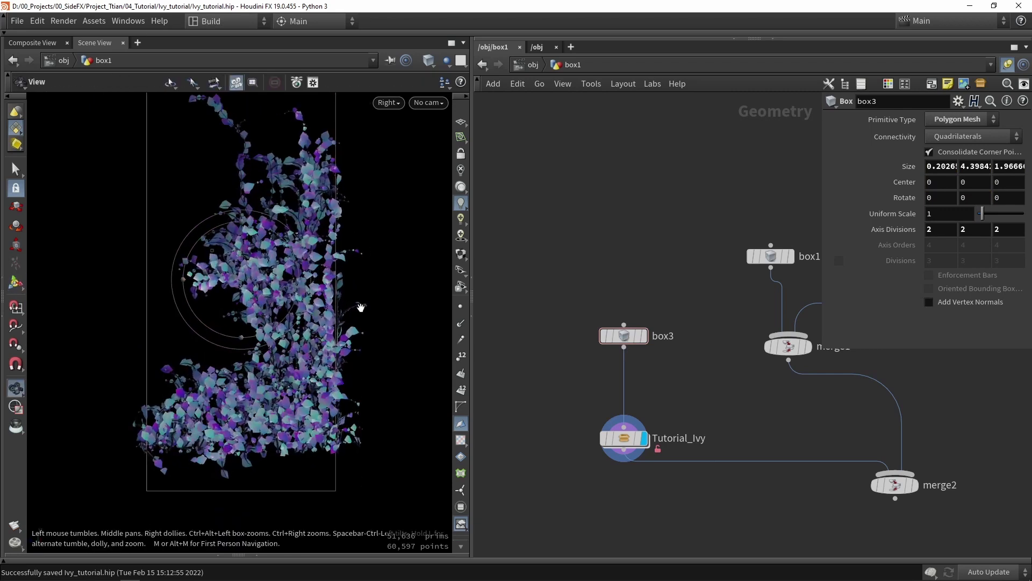
scroll(363, 311, down, 1)
scroll(363, 311, down, 2)
alt+middle_drag(382, 289, 363, 332)
scroll(378, 344, up, 3)
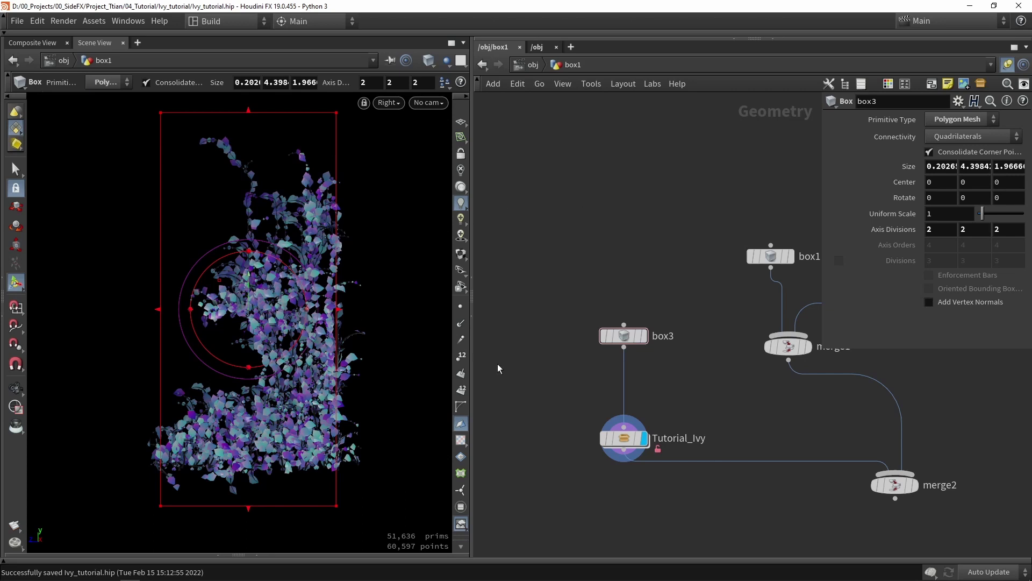
Step: Add a Labs Maps Baker node and place it in the free space below Tutorial_Ivy
middle_drag(555, 424, 536, 297)
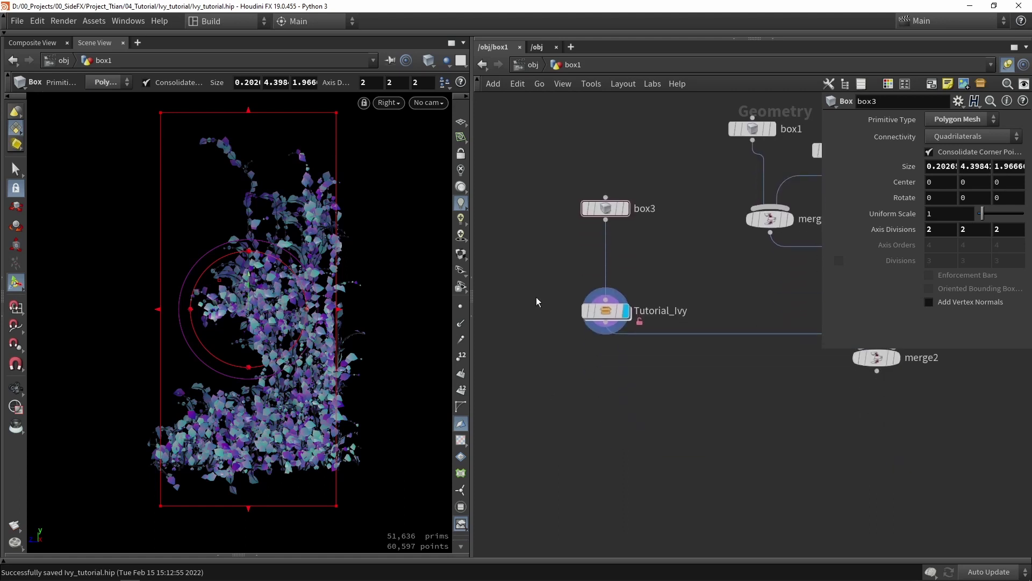
scroll(670, 439, down, 2)
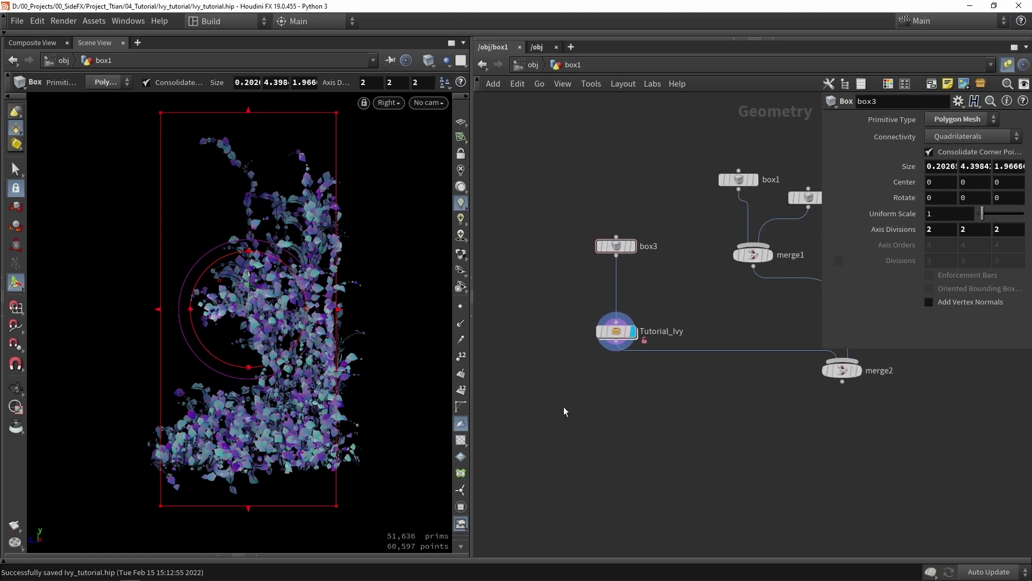
key(Tab)
text(maps)
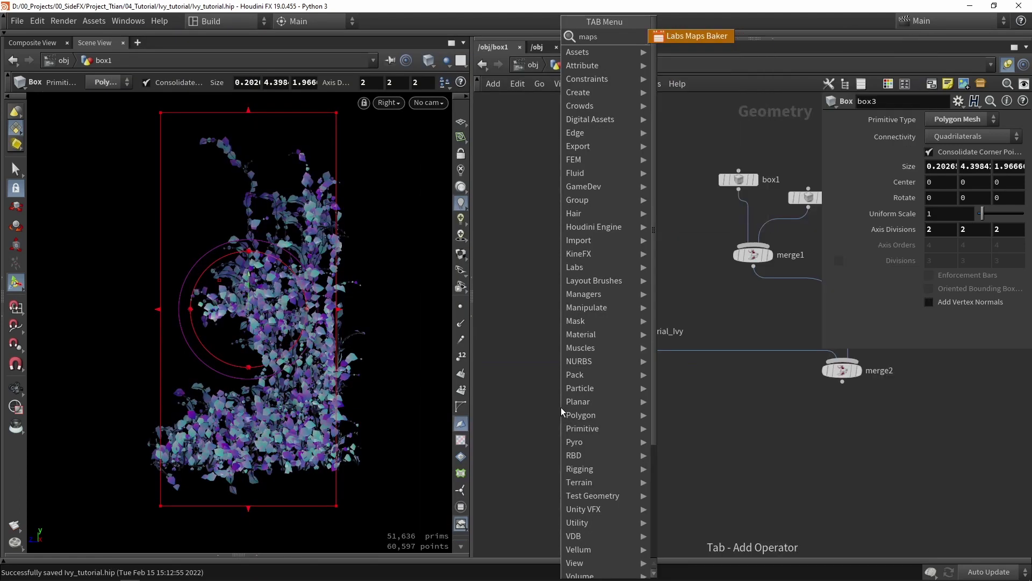
key(Return)
click(627, 454)
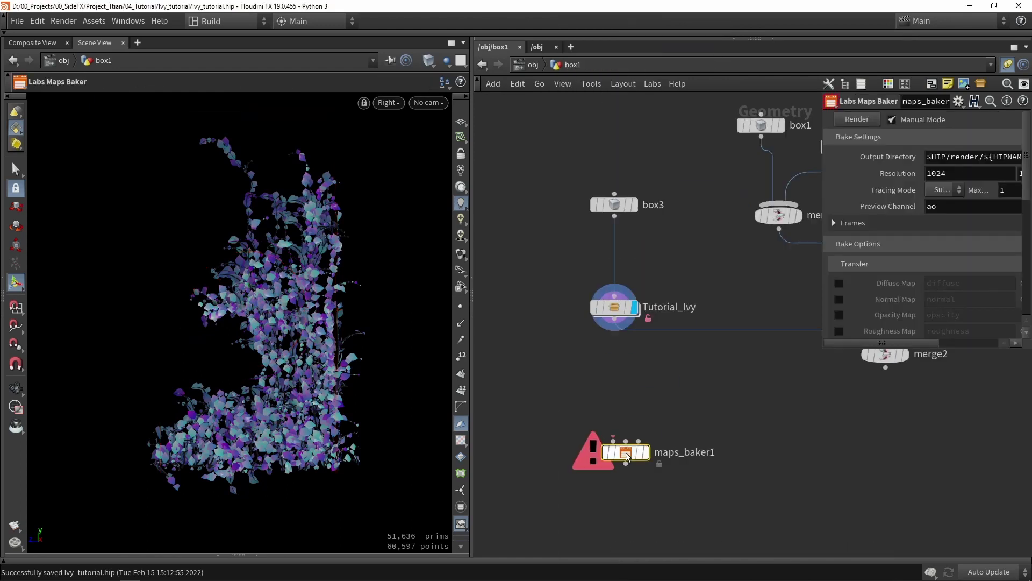
scroll(647, 459, up, 2)
scroll(647, 459, down, 2)
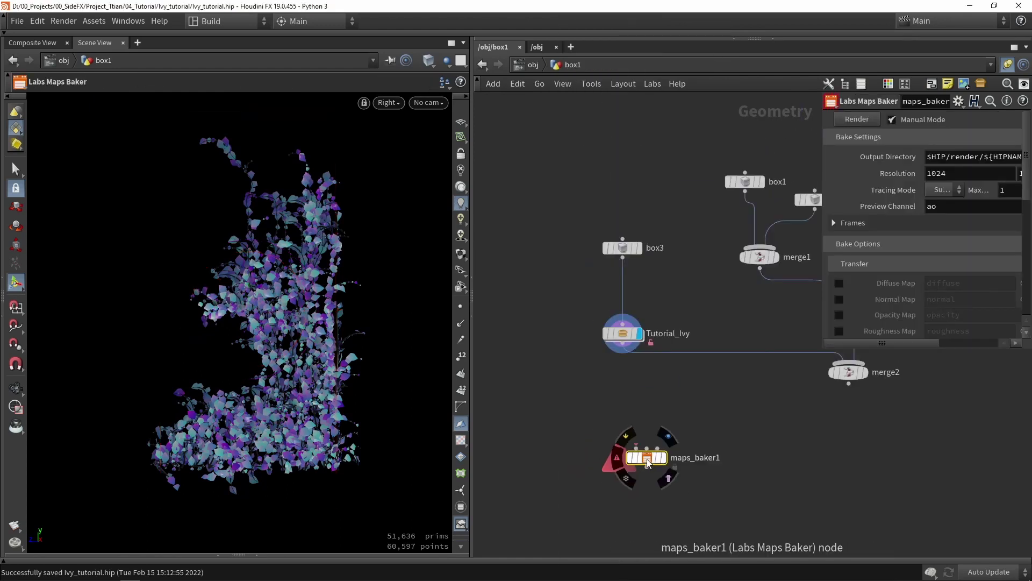
drag(643, 459, 678, 488)
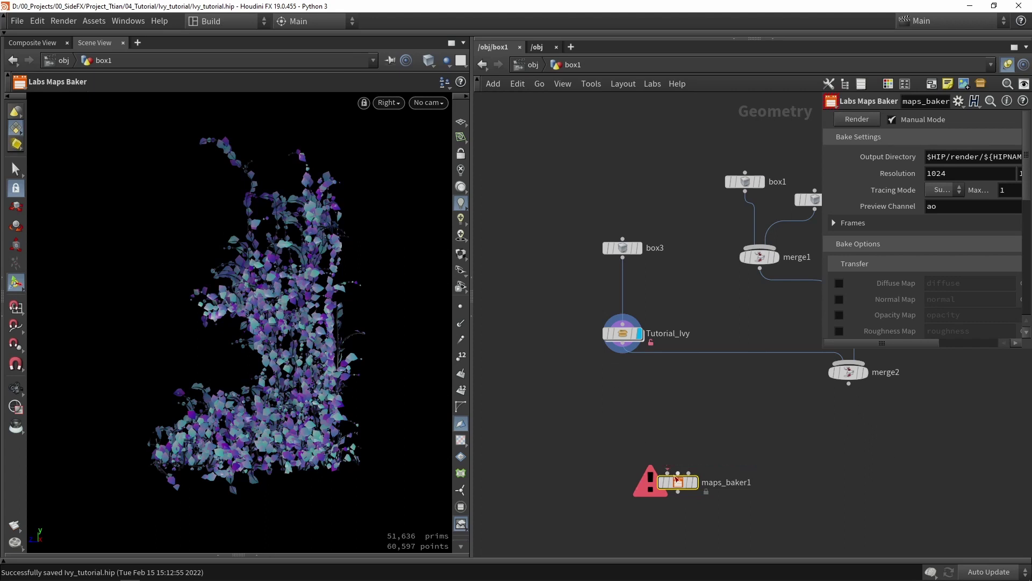
drag(676, 479, 586, 484)
Step: Add a Grid node and place it beside Tutorial_Ivy in the network
middle_drag(528, 377, 643, 418)
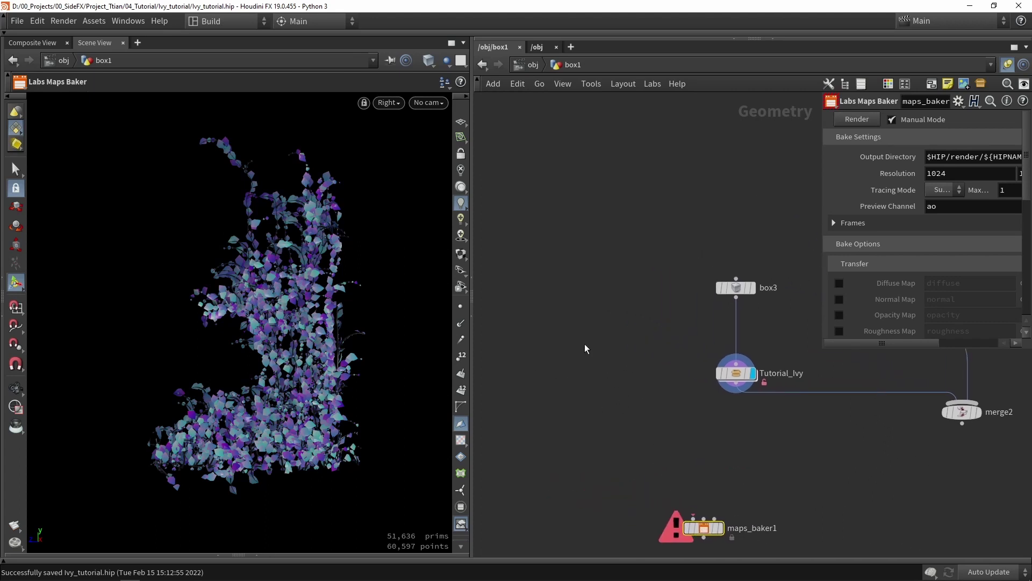
key(Tab)
text(grid)
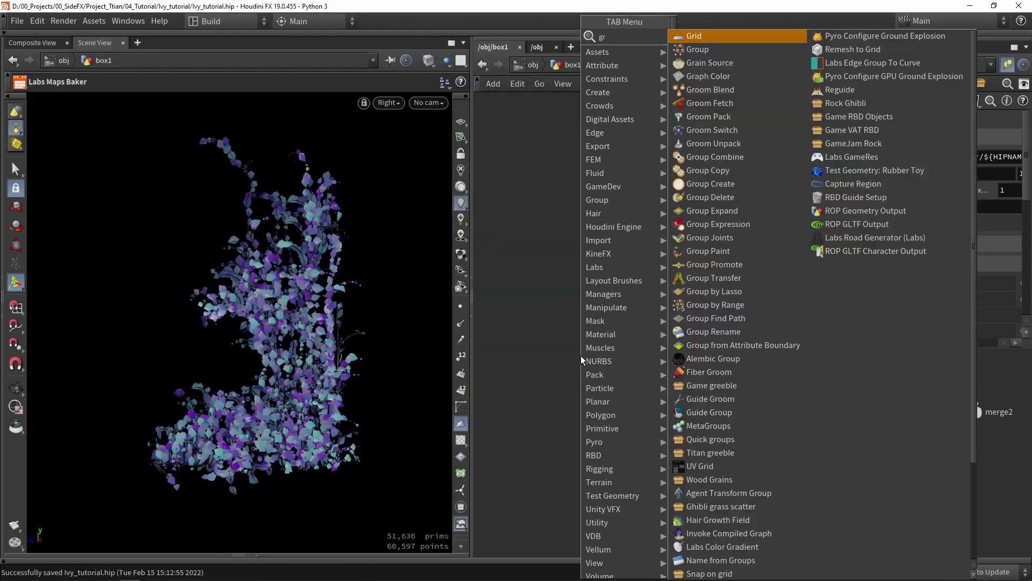
key(Return)
click(736, 260)
scroll(737, 261, up, 2)
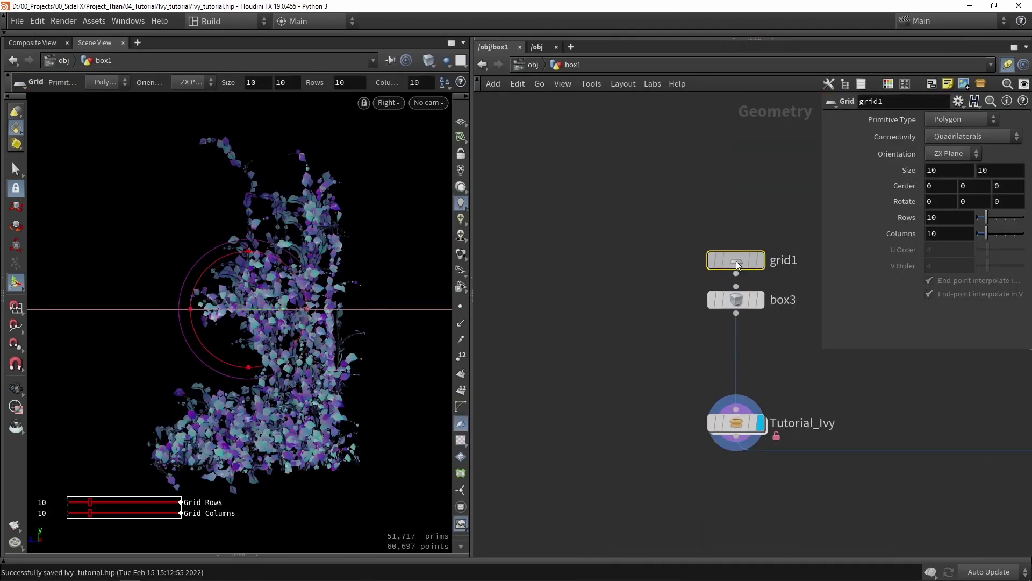
drag(737, 260, 635, 417)
middle_drag(628, 337, 635, 172)
scroll(635, 172, down, 2)
drag(641, 223, 580, 242)
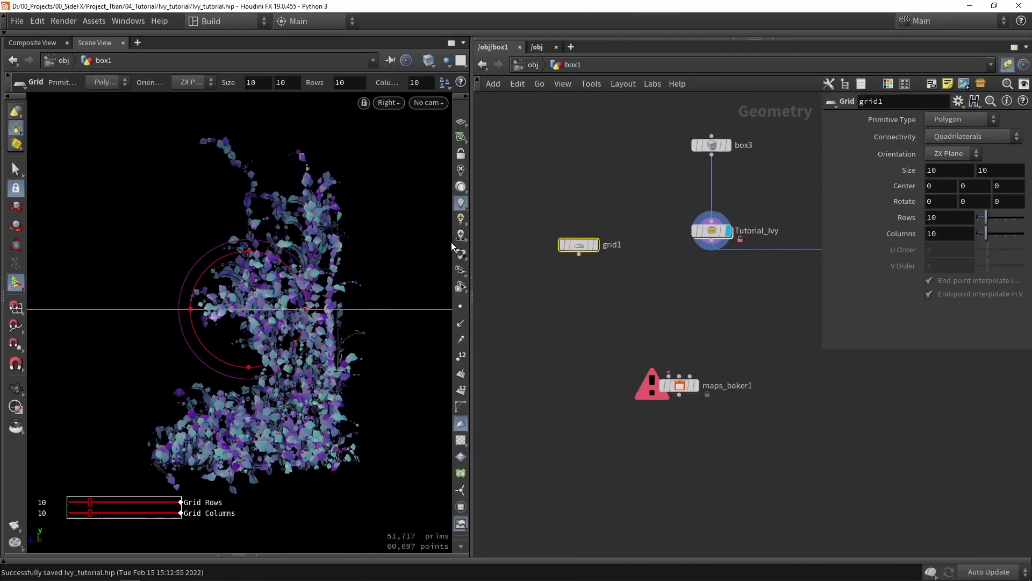
Step: Rotate the grid -90 degrees about Z so it stands upright, and shift its centre X to about -0.13
key(space+1)
alt+right_drag(323, 240, 316, 221)
drag(316, 221, 251, 281)
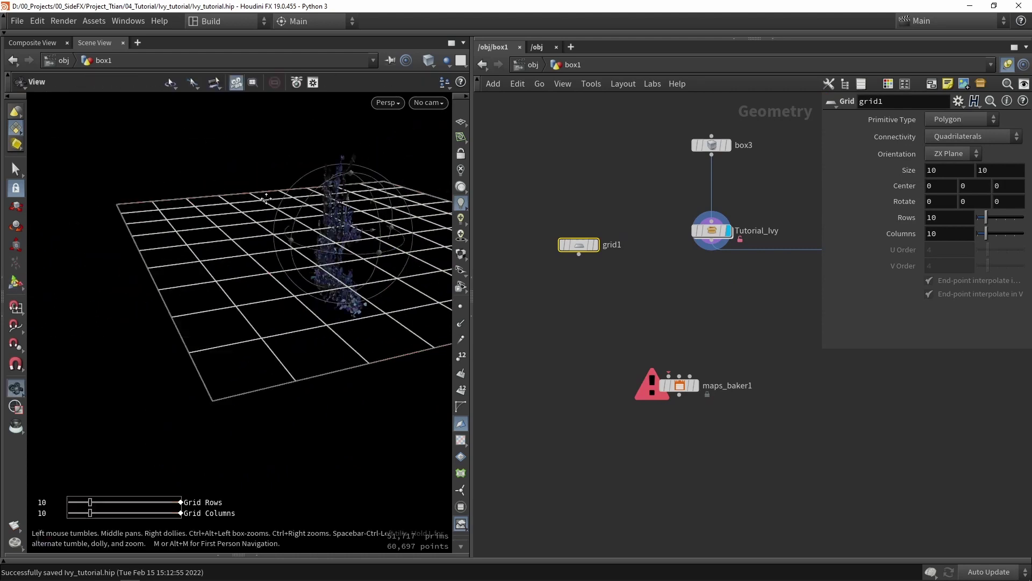
key(Return)
mouse_move(196, 227)
mouse_down()
mouse_move(286, 224)
mouse_move(207, 229)
mouse_up()
alt+right_drag(376, 259, 383, 277)
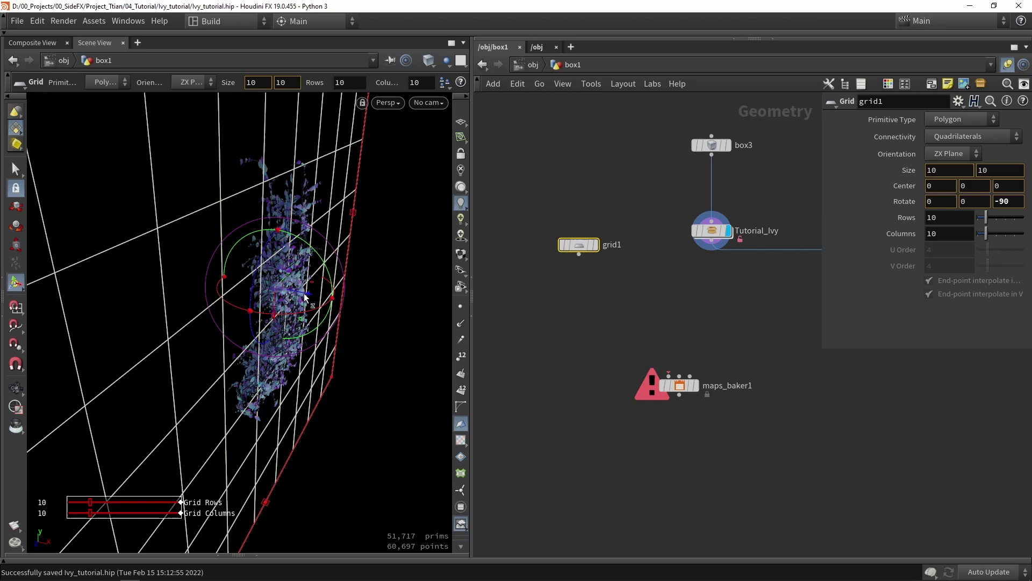
drag(300, 293, 293, 290)
Step: Shrink the upright grid around the ivy to a size of about 4.39 by 3.10
alt+drag(344, 229, 288, 228)
alt+right_drag(288, 229, 280, 194)
drag(280, 194, 312, 208)
key(Return)
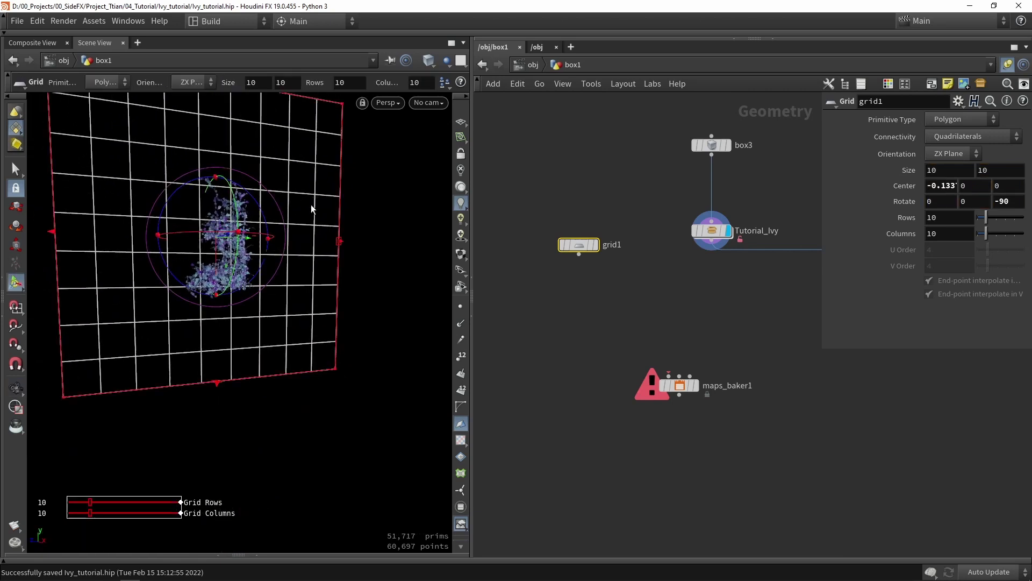
drag(64, 243, 220, 223)
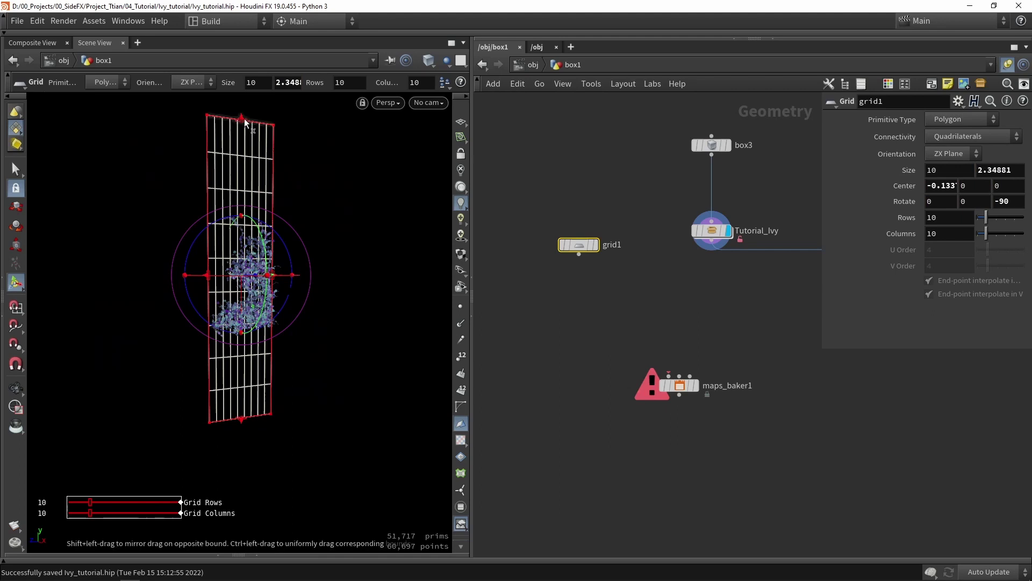
drag(242, 118, 116, 353)
scroll(252, 223, up, 5)
key(Return)
alt+drag(185, 290, 263, 269)
Step: Make the grid square with a size of 4 by 4, and enlarge it to 4.2 by 4.2 around the ivy
middle_drag(598, 309, 594, 261)
click(576, 198)
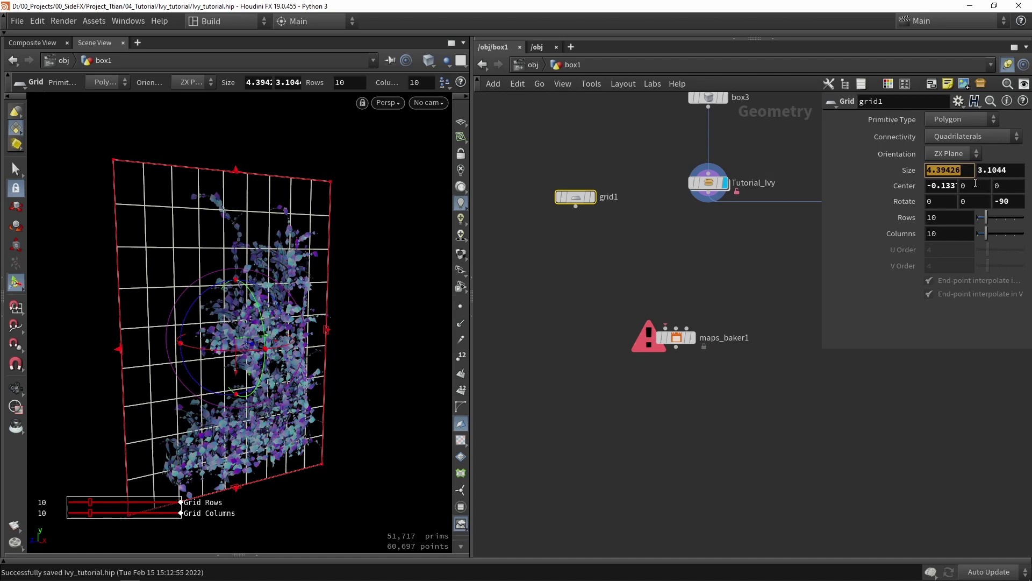
text(4)
key(Tab)
text(4)
key(Return)
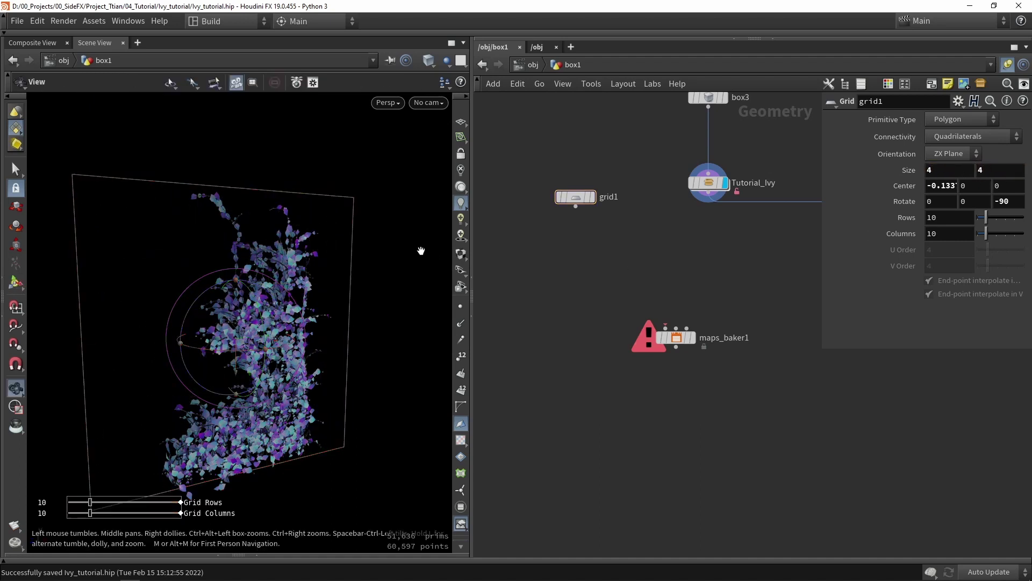
alt+drag(421, 250, 369, 242)
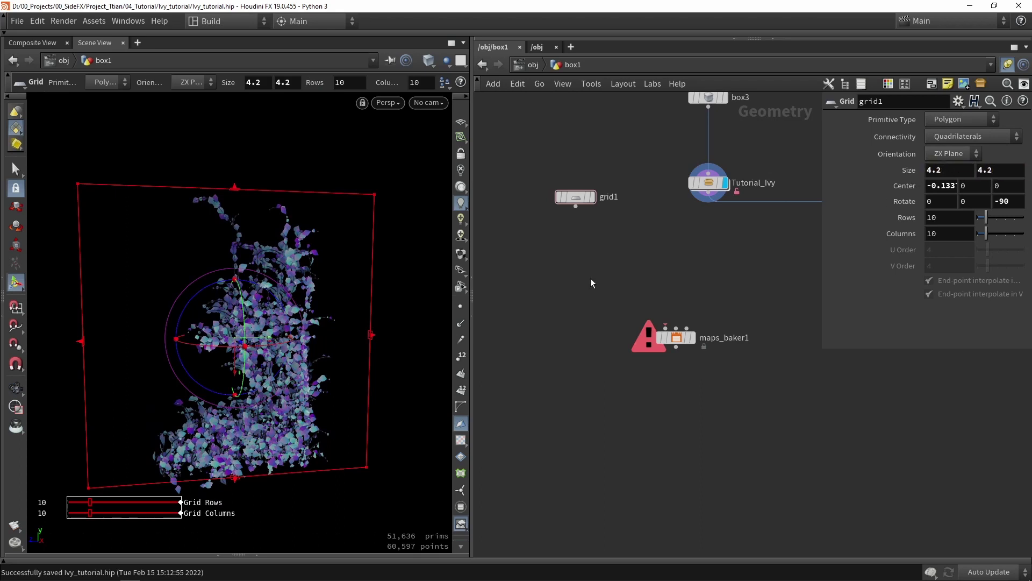
mouse_move(356, 293)
alt+mouse_down()
mouse_move(203, 304)
mouse_move(367, 293)
mouse_move(341, 281)
mouse_move(357, 295)
alt+mouse_up()
alt+scroll(368, 293, down, 2)
scroll(357, 295, up, 5)
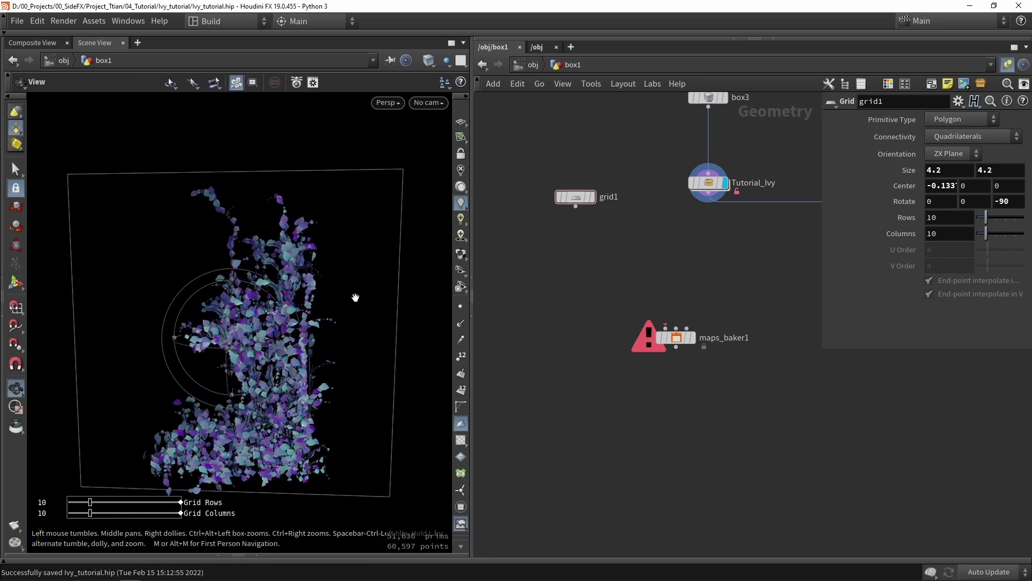
key(Return)
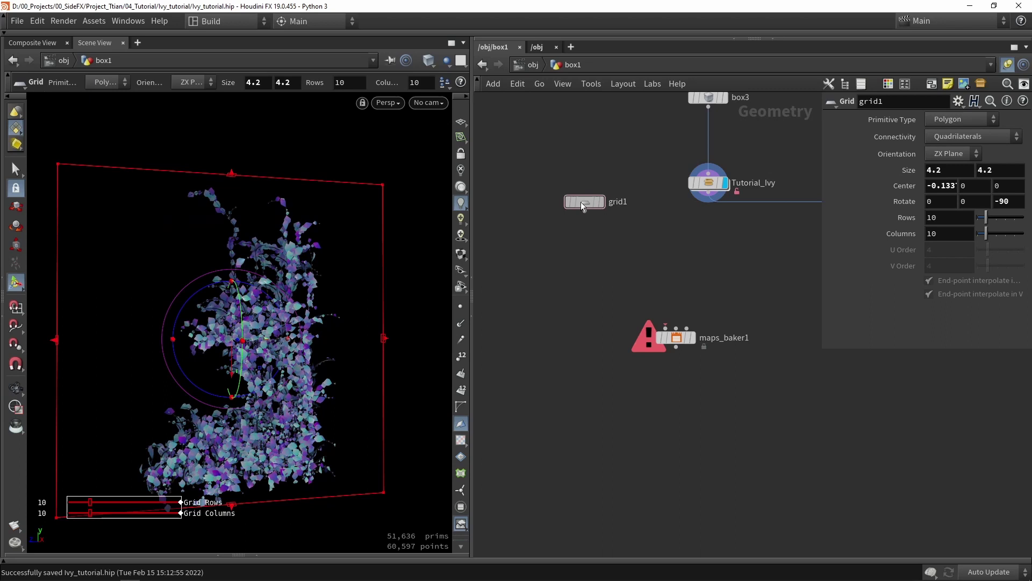
Step: Reposition the grid1 node slightly and make it the node displayed in the viewport
drag(583, 206, 564, 206)
key(r)
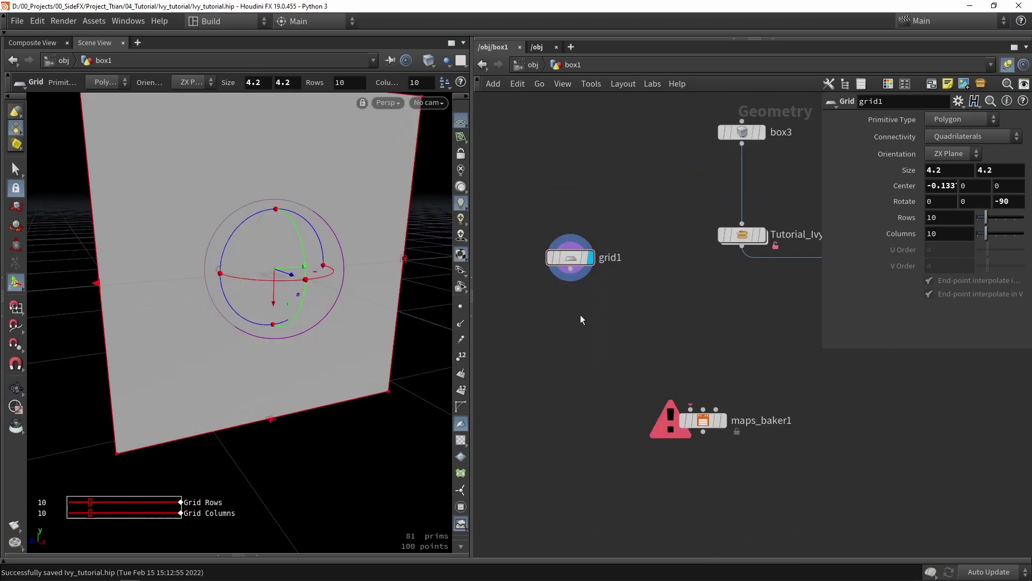
Step: Add a UV Project node below grid1, connect grid1 to it, and make it the displayed node
key(Tab)
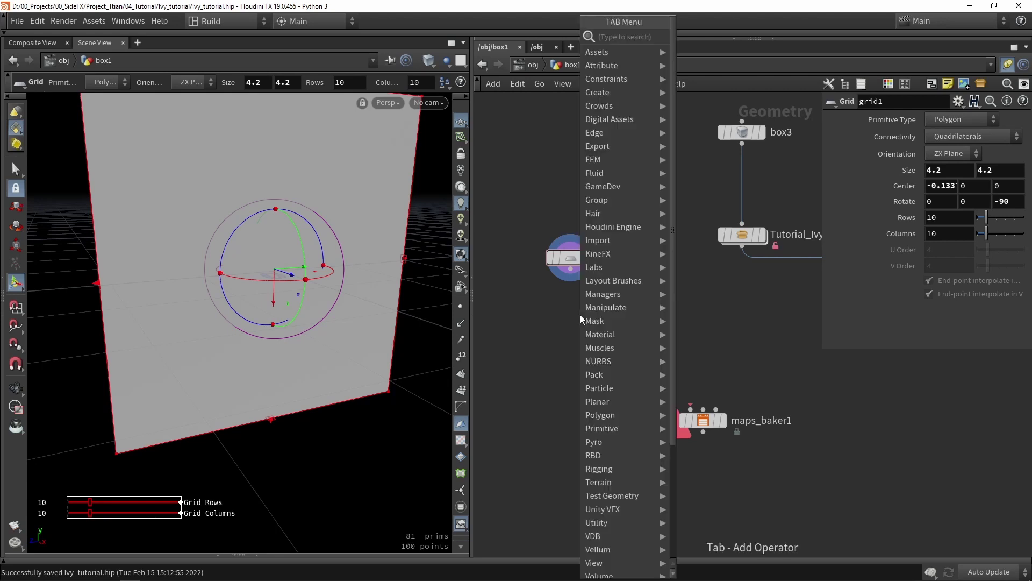
text(pr)
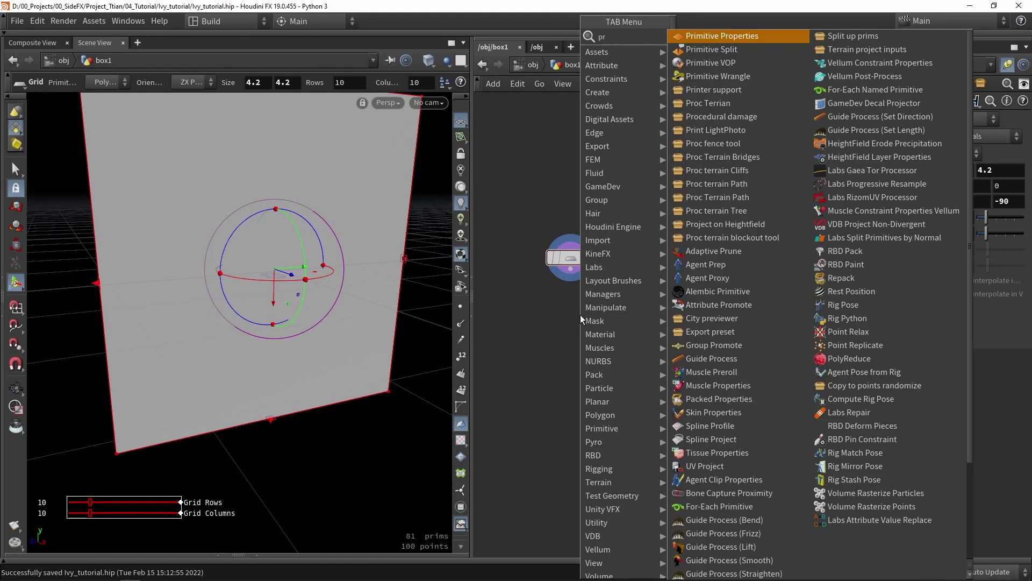
text(ojec)
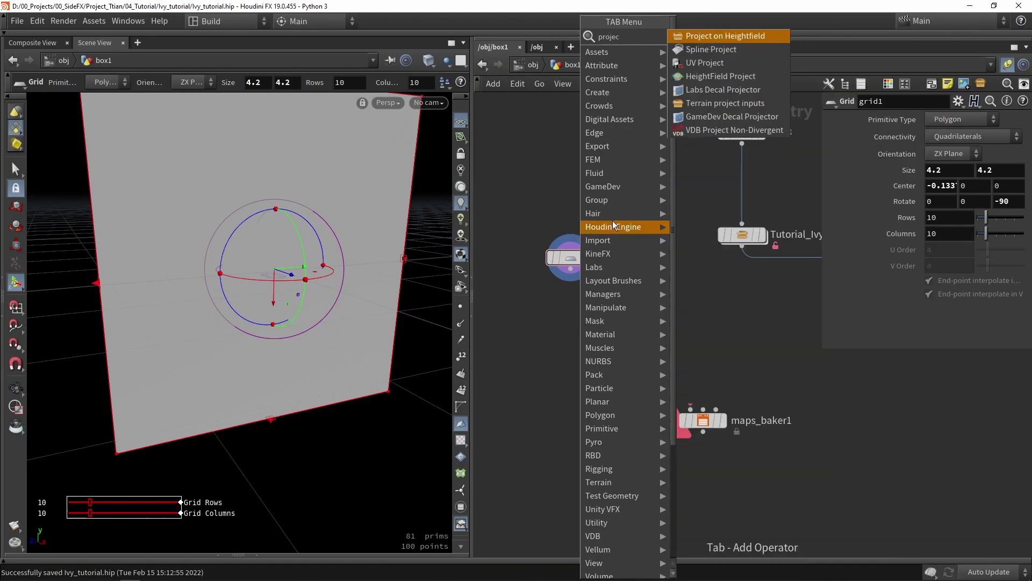
click(696, 63)
click(590, 320)
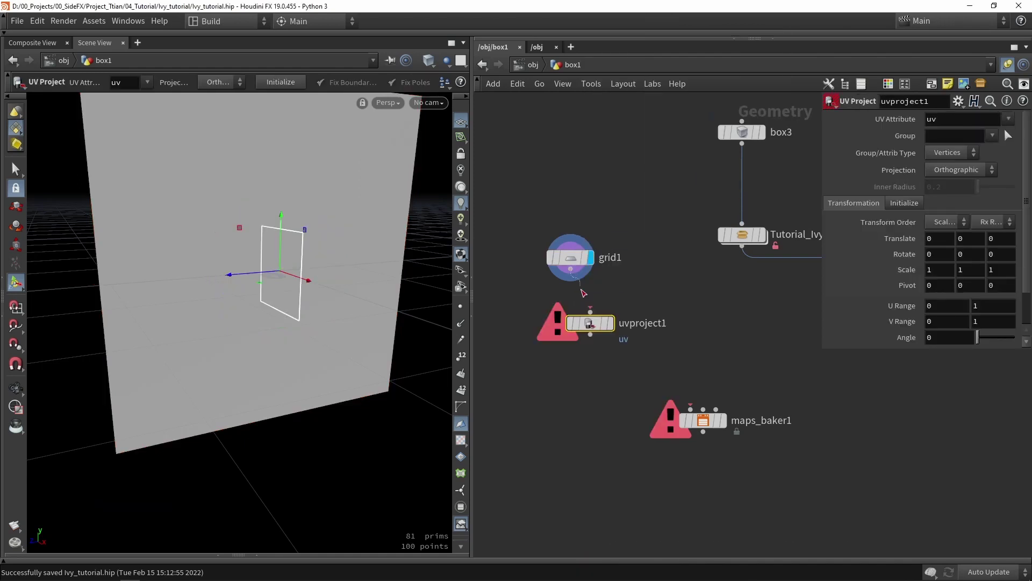
click(612, 324)
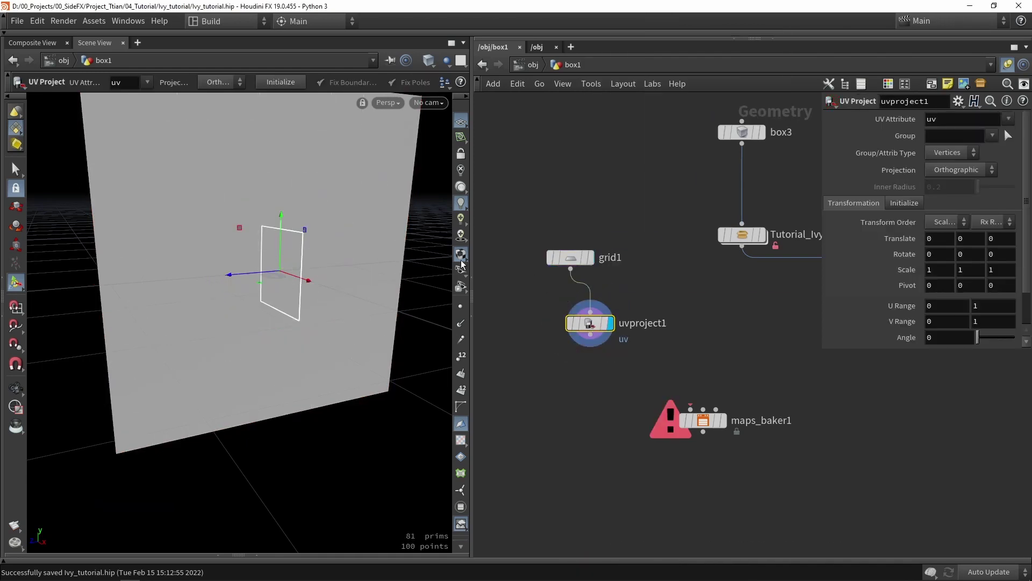
Step: Rotate the UV projection 90 degrees about Y and initialize it with the To Best Plane method
alt+drag(279, 283, 373, 279)
key(r)
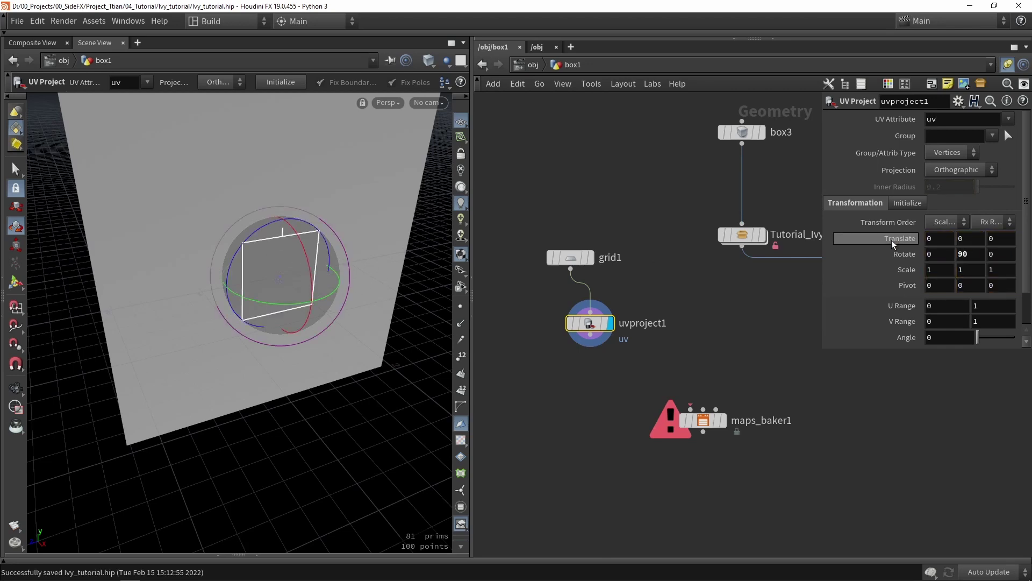
click(908, 202)
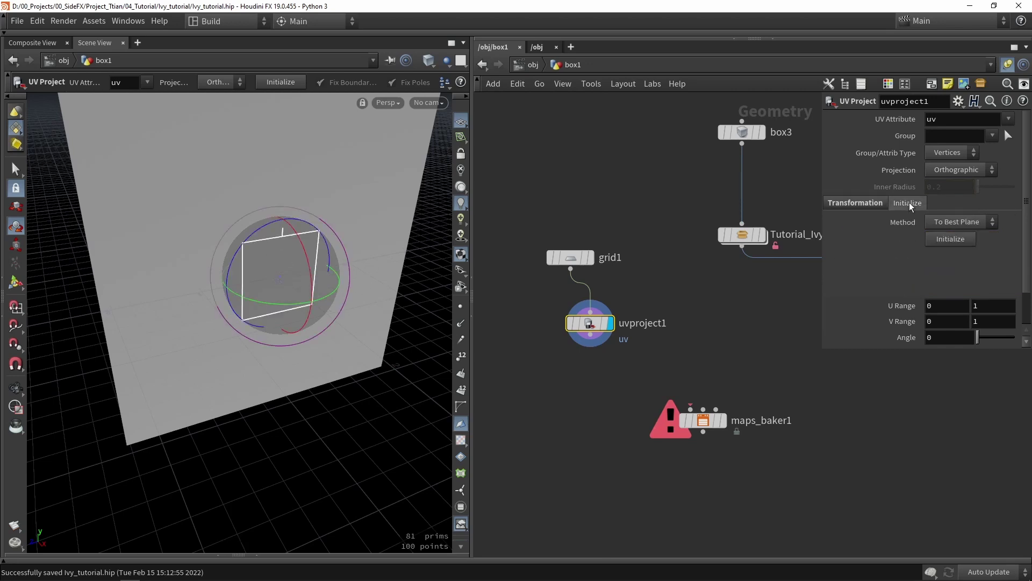
click(945, 241)
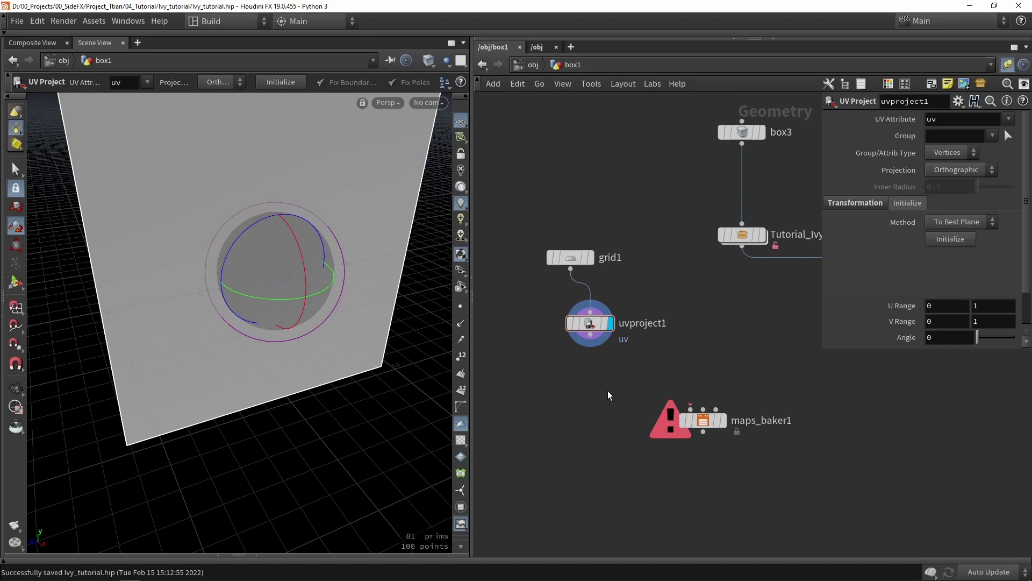
Step: Add a UV Quick Shade node below uvproject1
key(Tab)
text(q)
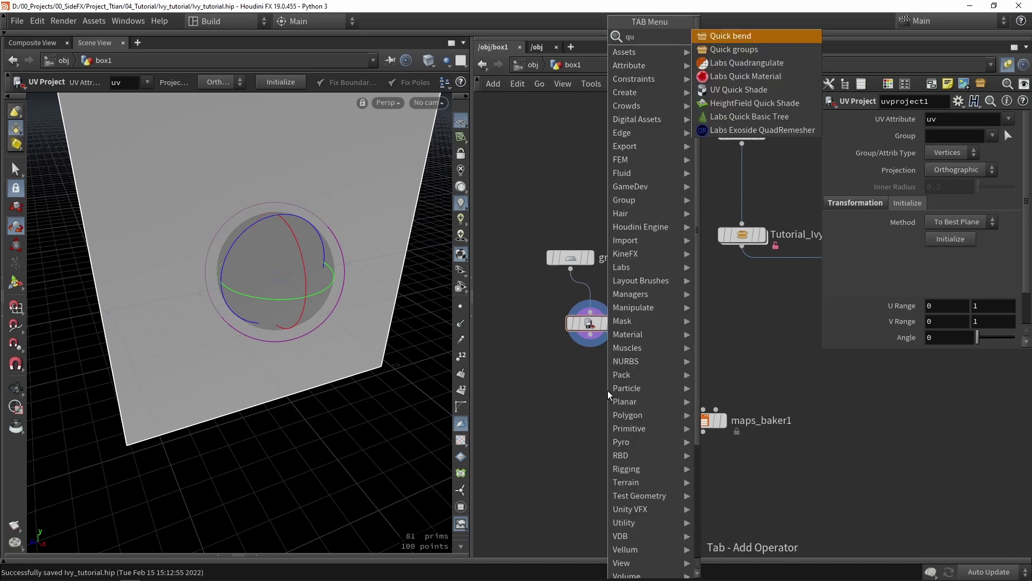
text(u)
key(Down)
key(Down)
key(Down)
key(Down)
key(Return)
click(587, 390)
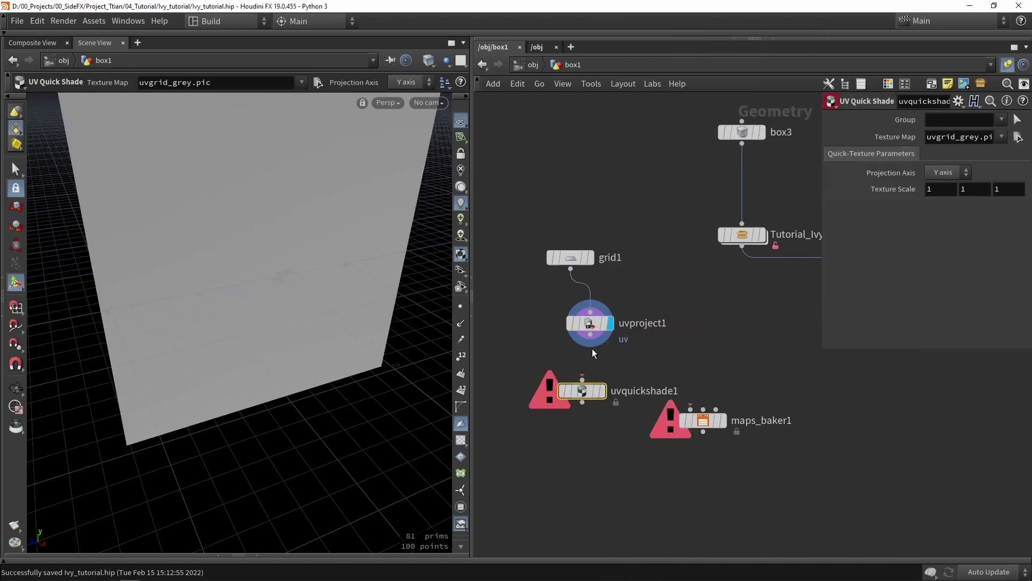
Step: Connect uvproject1 to the UV Quick Shade node and display it to check the UV grid texture on the plane
scroll(595, 344, up, 2)
drag(591, 335, 572, 397)
click(606, 413)
alt+drag(269, 315, 251, 291)
scroll(251, 291, down, 2)
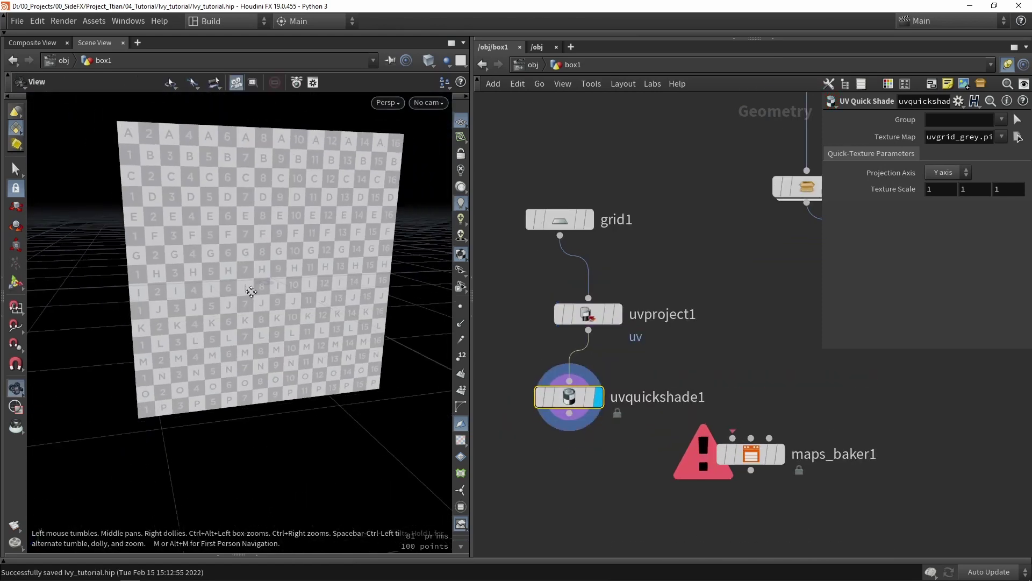
alt+middle_drag(251, 292, 251, 316)
scroll(251, 315, up, 2)
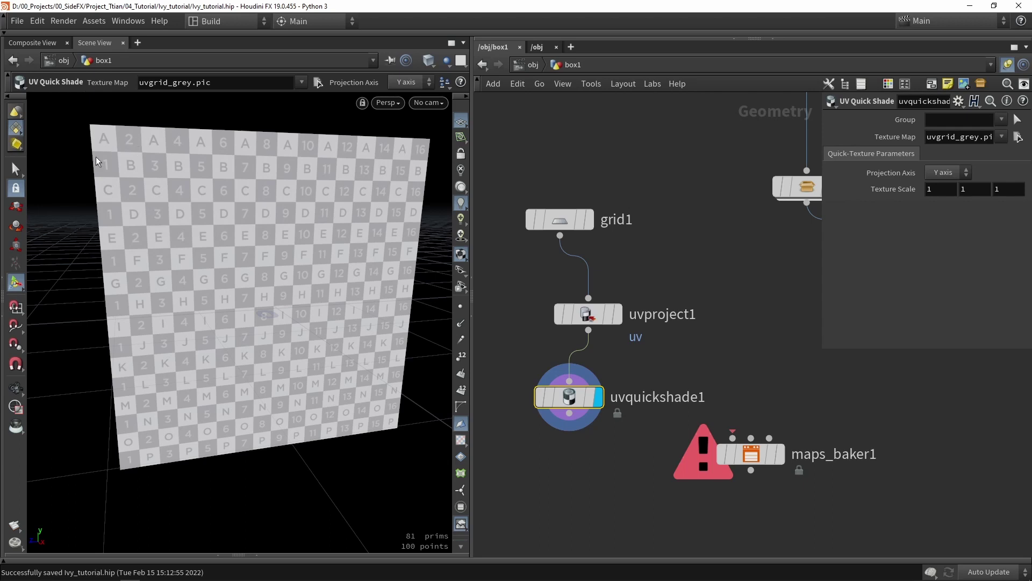
Step: Connect uvproject1 to the first input of maps_baker1, delete the UV Quick Shade node, and align uvproject1 under grid1
key(Escape)
drag(328, 244, 438, 334)
key(Return)
scroll(636, 456, down, 3)
drag(603, 369, 703, 443)
key(Delete)
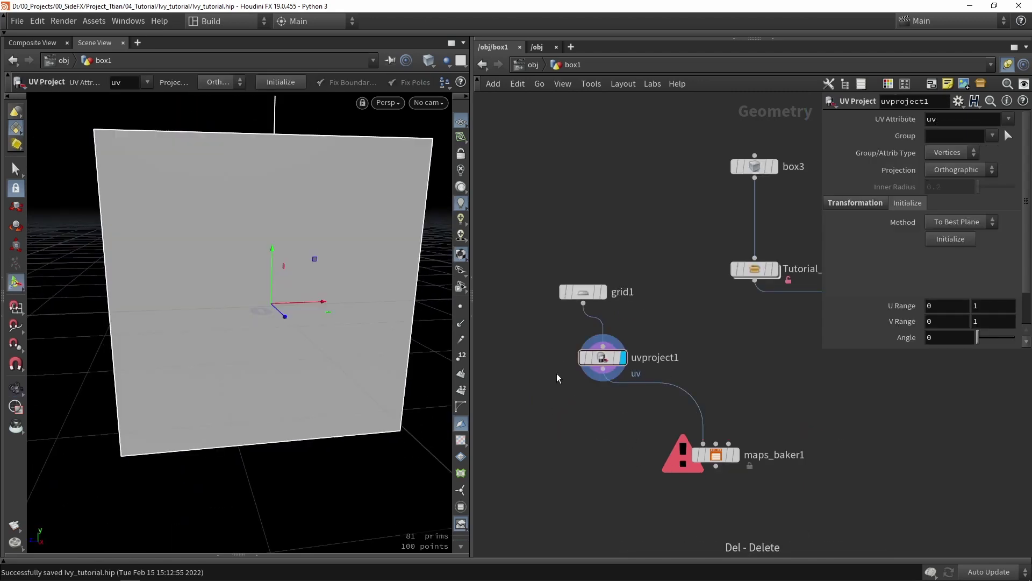
drag(604, 359, 584, 339)
Step: Connect Tutorial_Ivy to the second input of maps_baker1 and display the baker's result
middle_drag(747, 346, 681, 300)
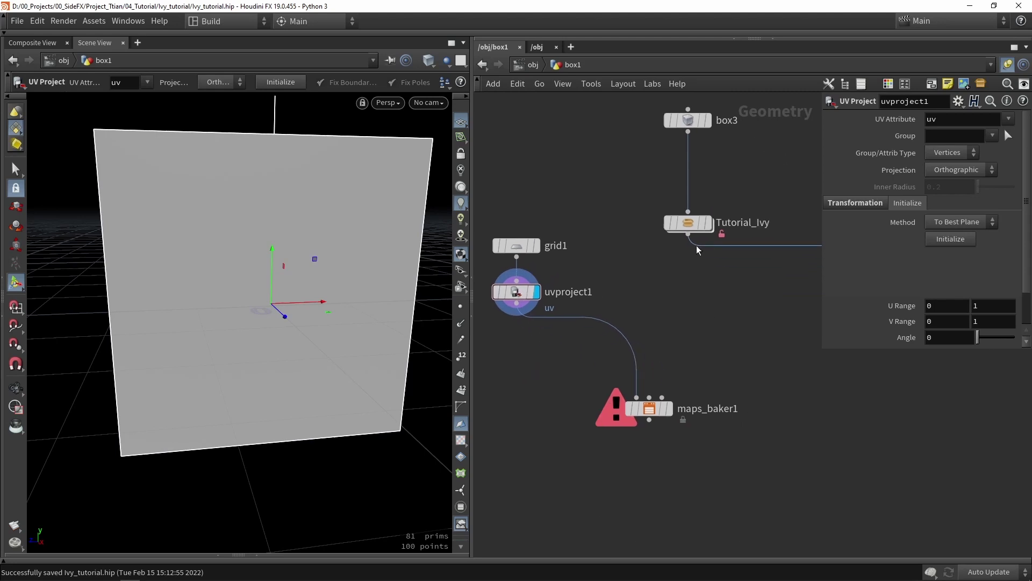
drag(689, 235, 669, 416)
click(669, 413)
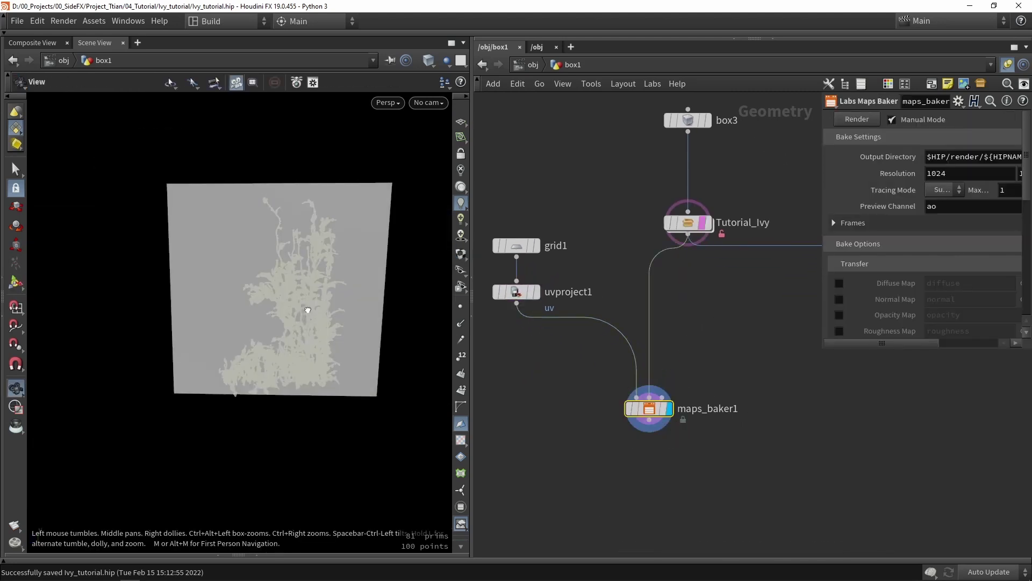
drag(306, 311, 321, 267)
scroll(292, 295, up, 4)
drag(426, 269, 307, 269)
key(Return)
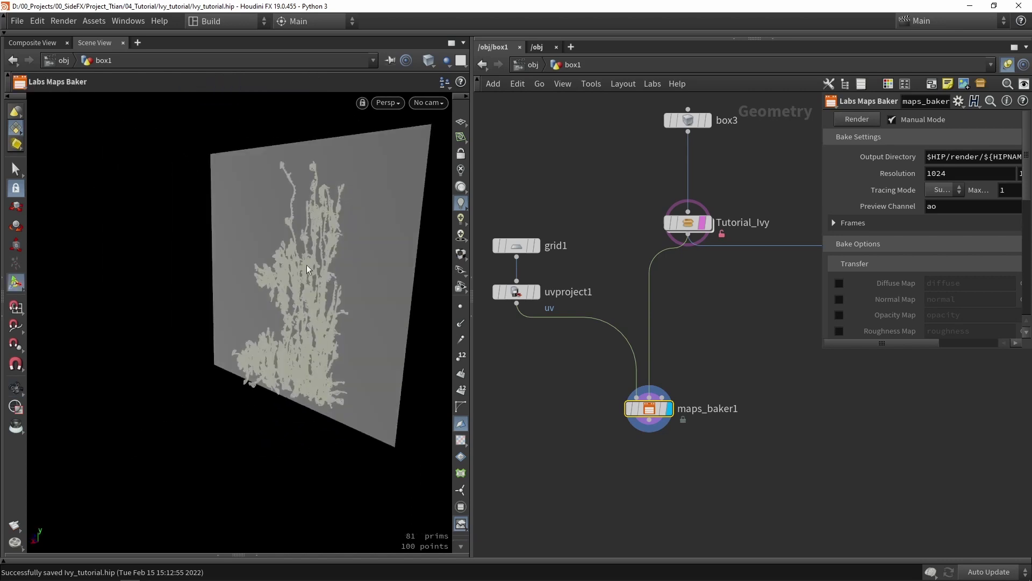
Step: Enlarge the parameter area of maps_baker1 so its bake settings are fully readable
drag(344, 299, 333, 344)
drag(822, 348, 706, 401)
alt+drag(387, 325, 284, 283)
scroll(284, 282, up, 3)
key(Return)
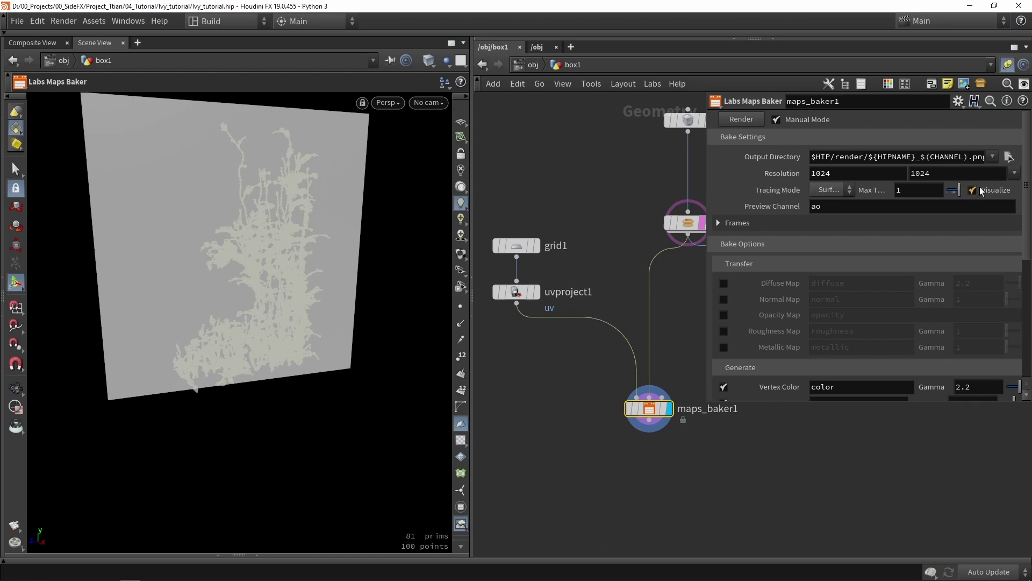
Step: Visualize the Maps Baker's max trace distance and examine the cage beside the ivy from the side
alt+drag(337, 230, 306, 243)
alt+drag(197, 245, 204, 204)
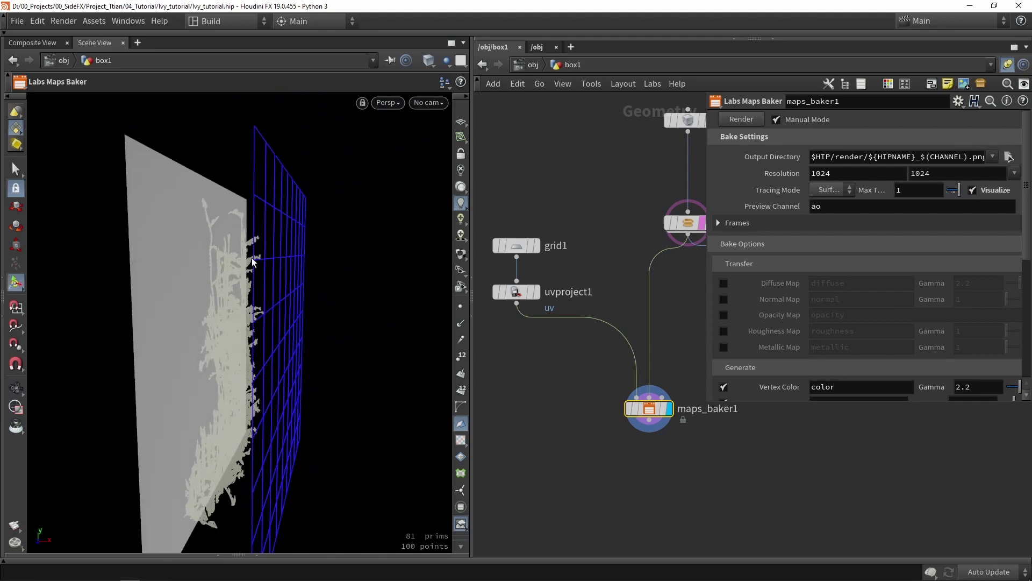
key(Escape)
drag(224, 282, 334, 225)
key(Return)
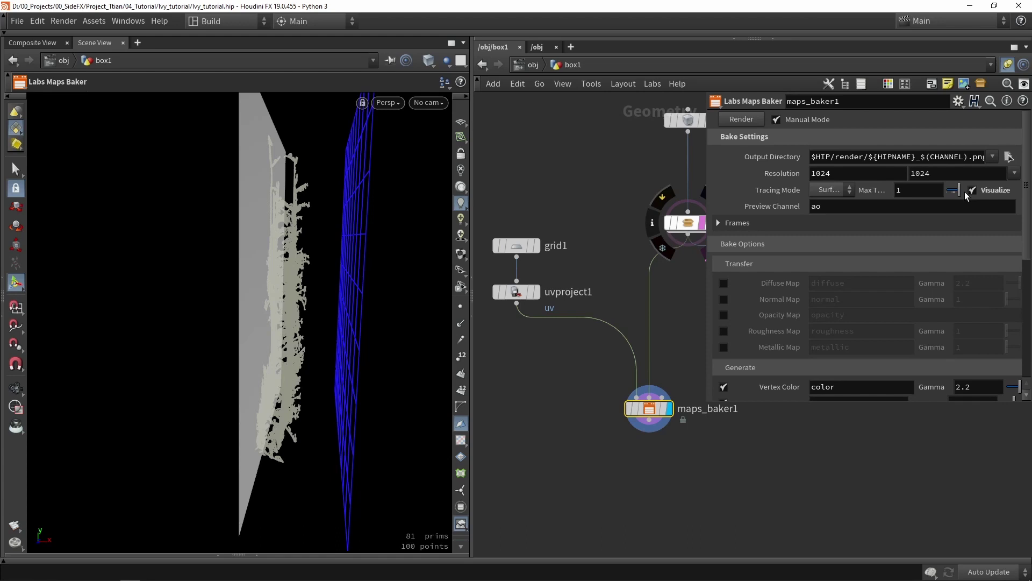
Step: Lower the max trace distance to about 0.32 to compare the cage with the ivy, and restore it to 1
drag(966, 195, 959, 195)
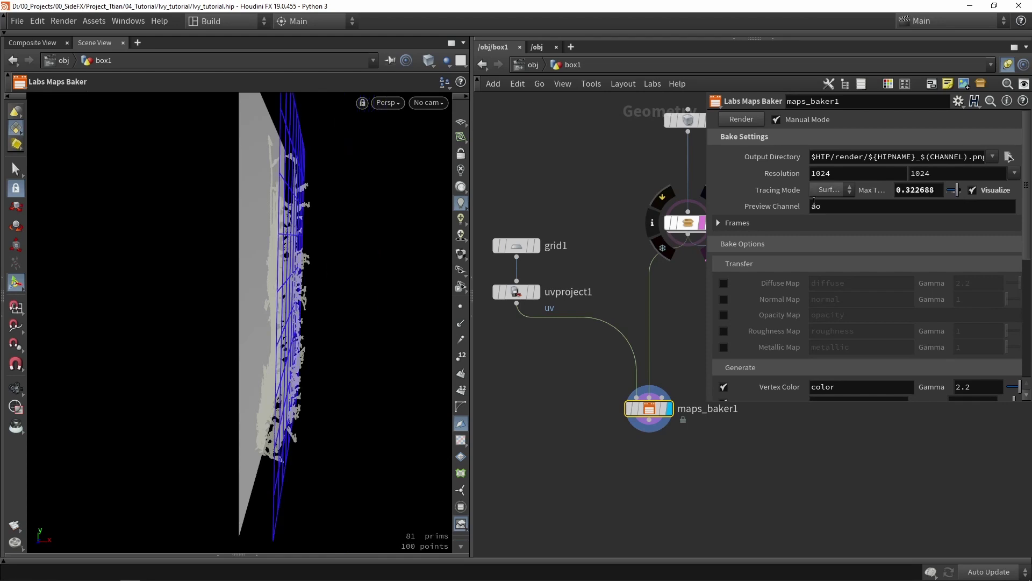
scroll(293, 242, up, 8)
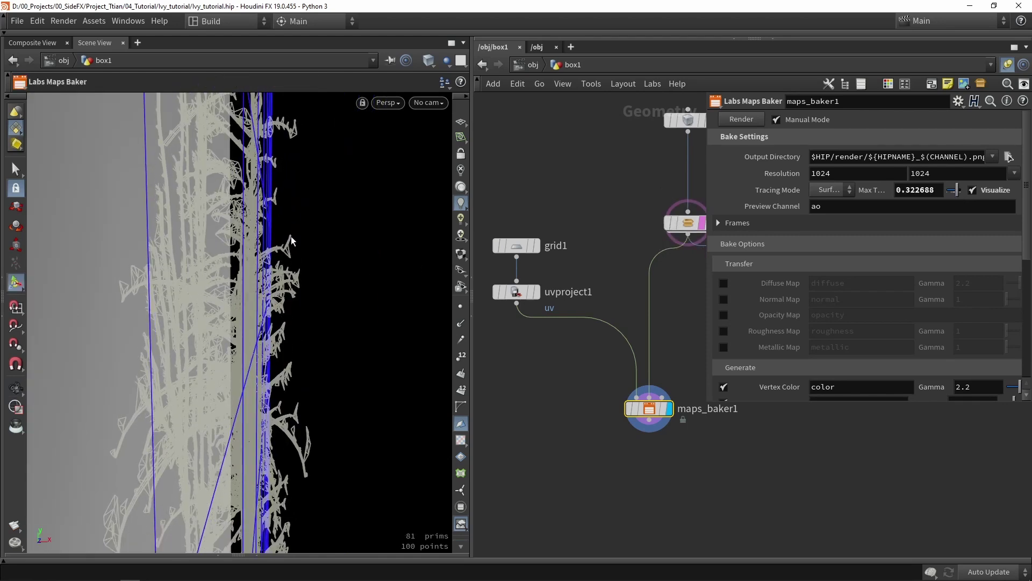
mouse_move(292, 242)
alt+mouse_down()
mouse_move(309, 291)
mouse_move(336, 277)
alt+mouse_up()
ctrl+middle_click(929, 186)
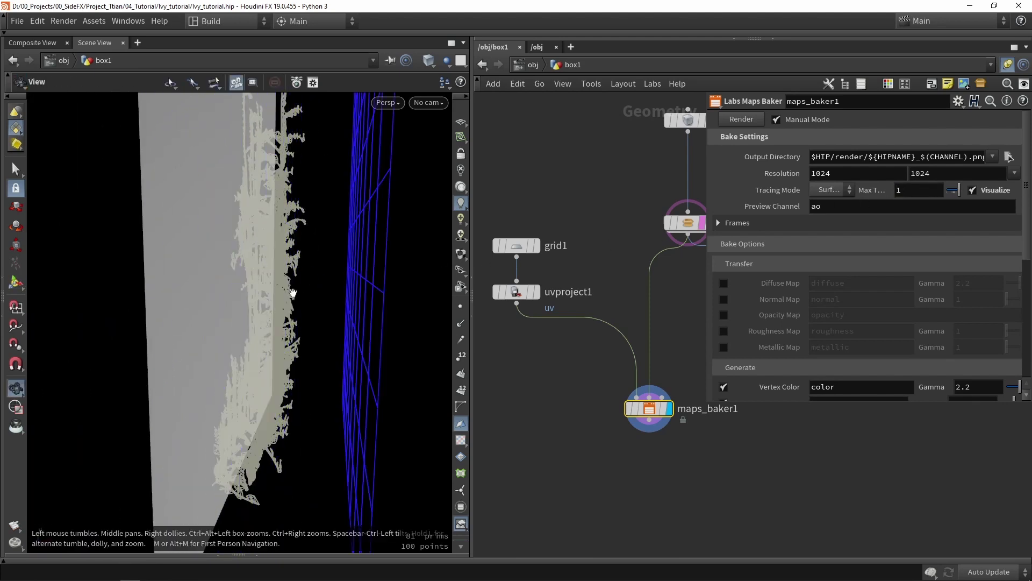
Step: Enable the Diffuse Map transfer in maps_baker1 and turn off the generated Vertex Color and AO maps
drag(292, 294, 314, 301)
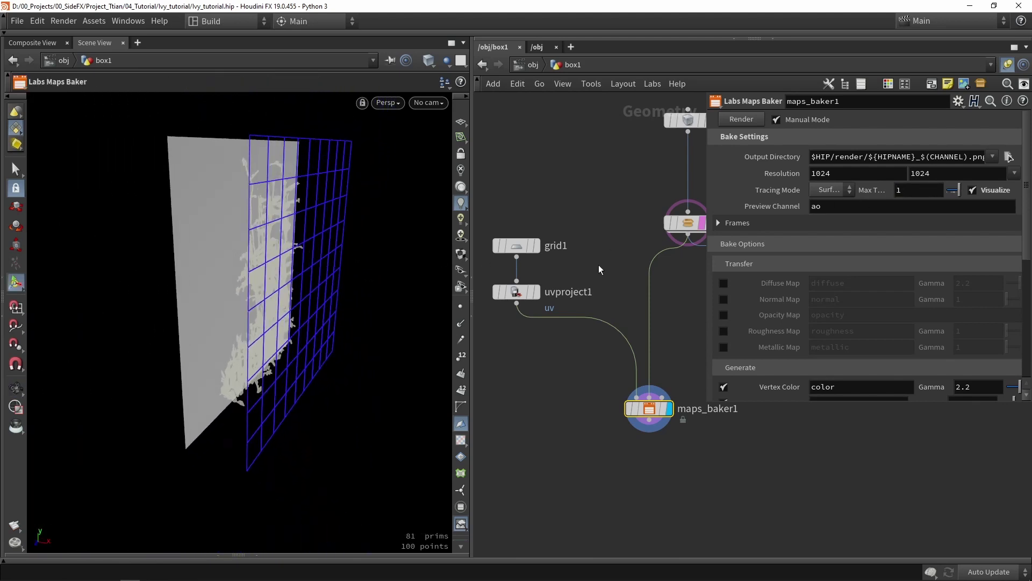
scroll(752, 178, down, 2)
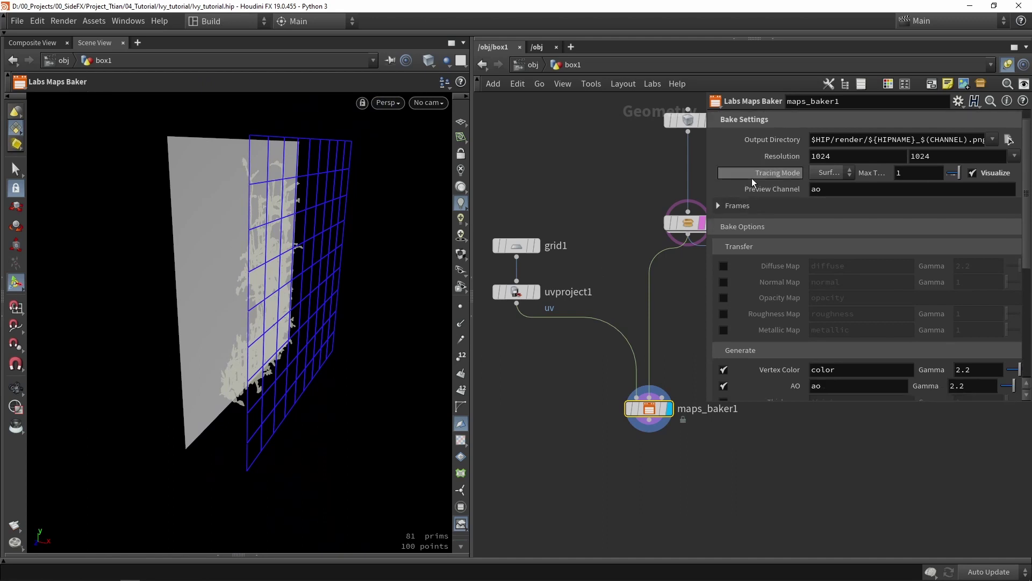
scroll(753, 176, down, 5)
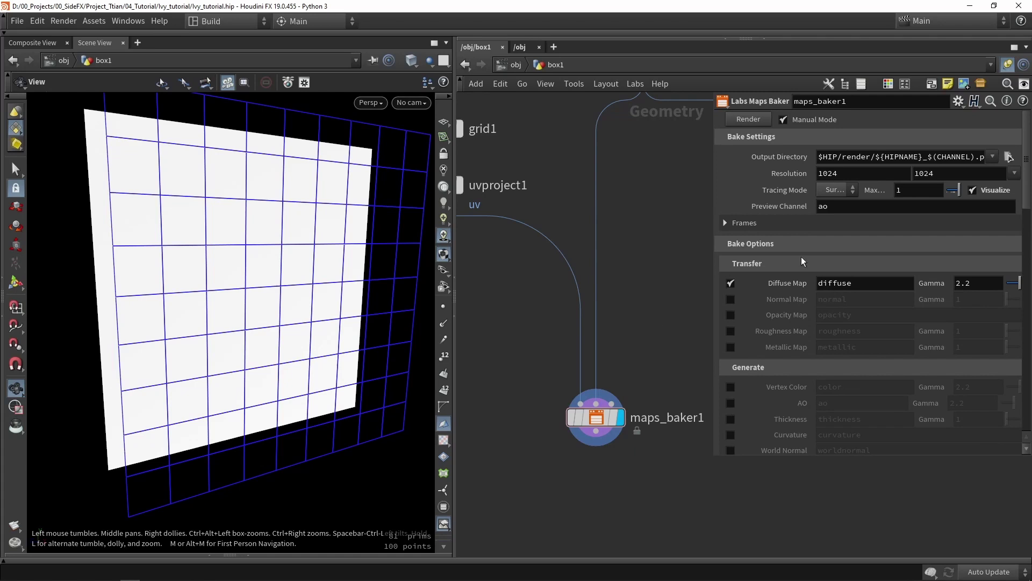
Step: Select the Tutorial_Ivy node and display it in the viewport
middle_drag(624, 255, 572, 380)
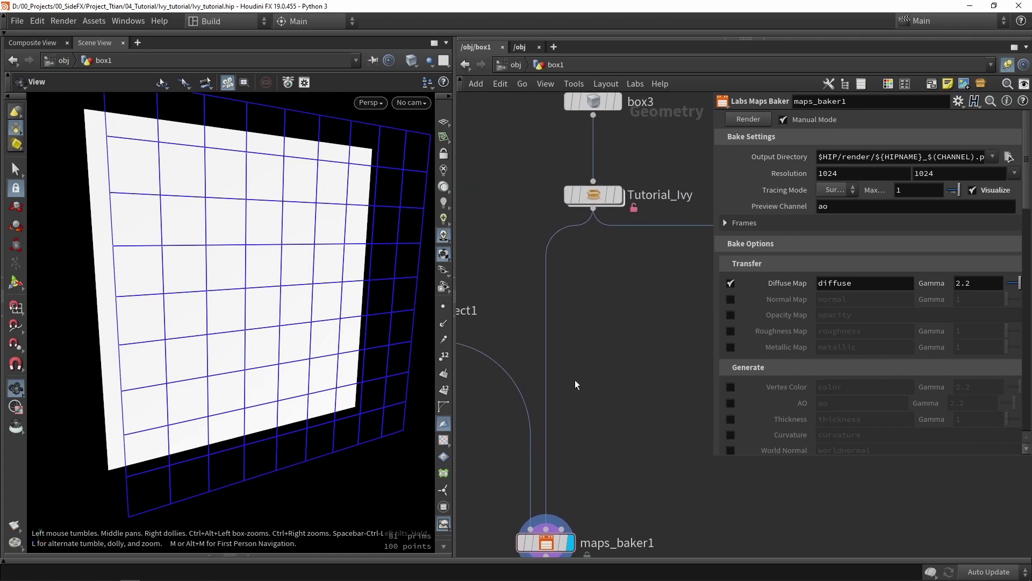
click(617, 195)
click(594, 195)
scroll(301, 297, up, 3)
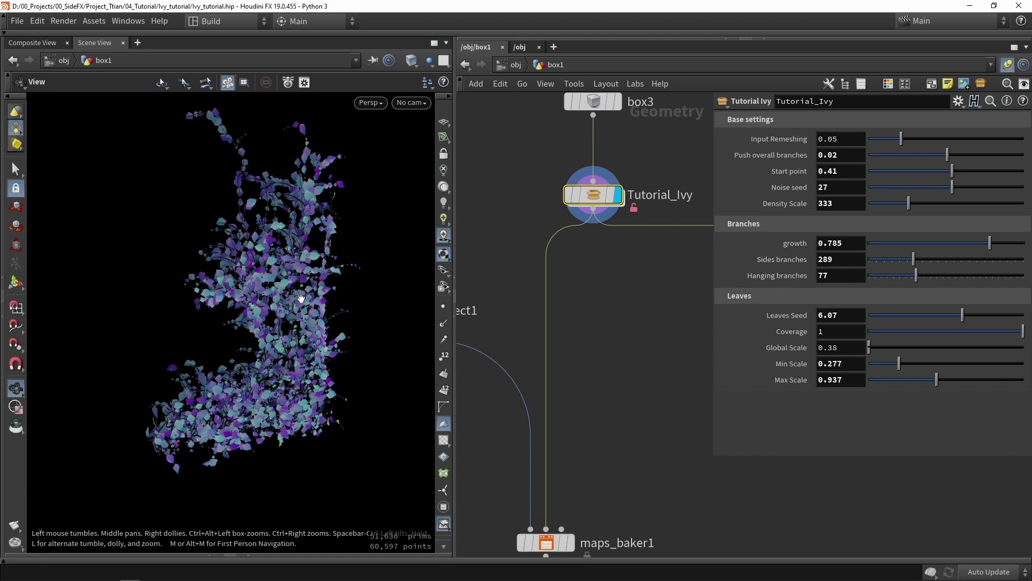
Step: Add a Labs Quick Material node below Tutorial_Ivy, connect Tutorial_Ivy to it, and make it the displayed node
middle_drag(618, 325, 603, 367)
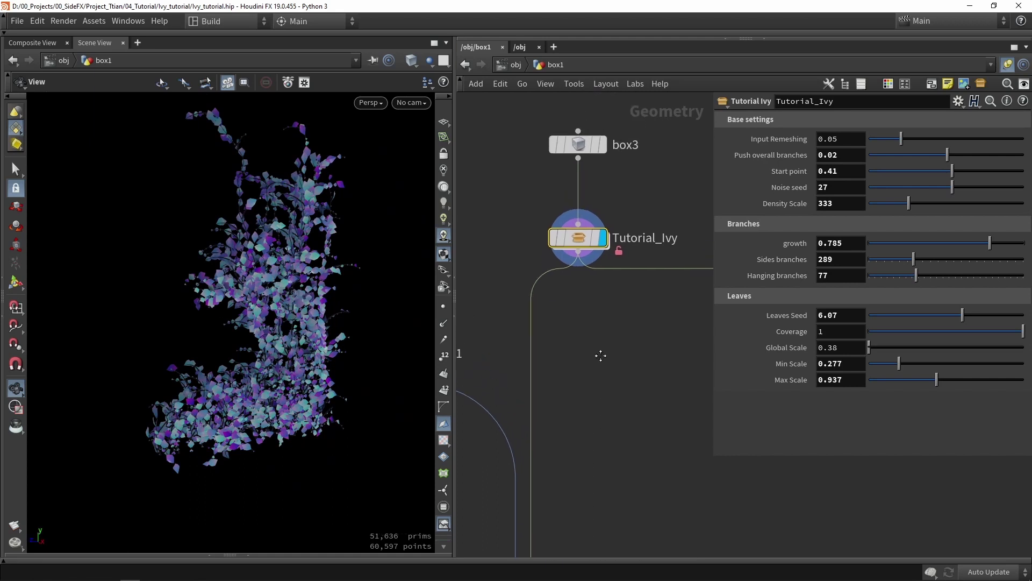
click(579, 334)
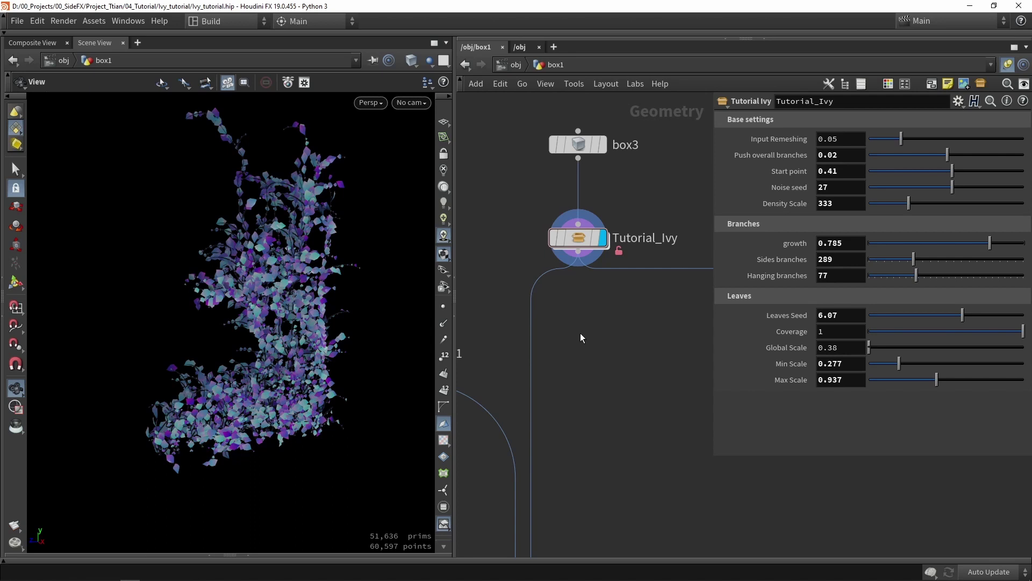
key(Tab)
text(qui)
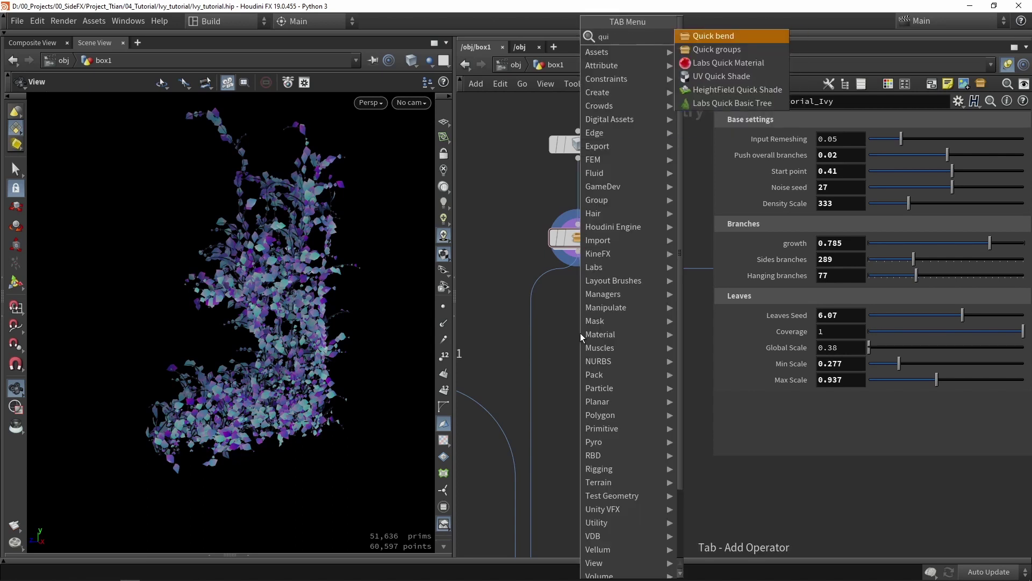
click(722, 62)
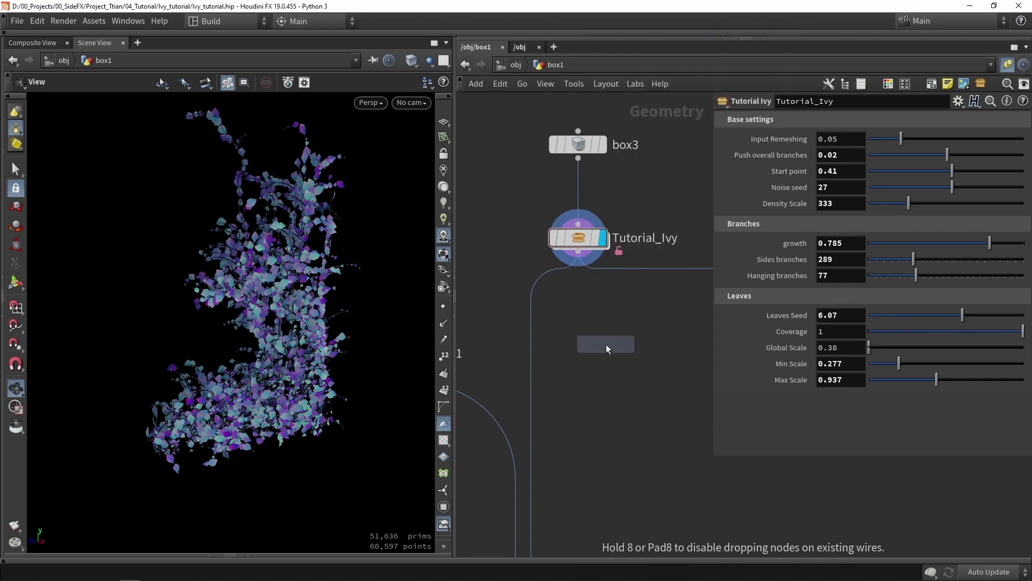
click(605, 344)
scroll(594, 347, up, 3)
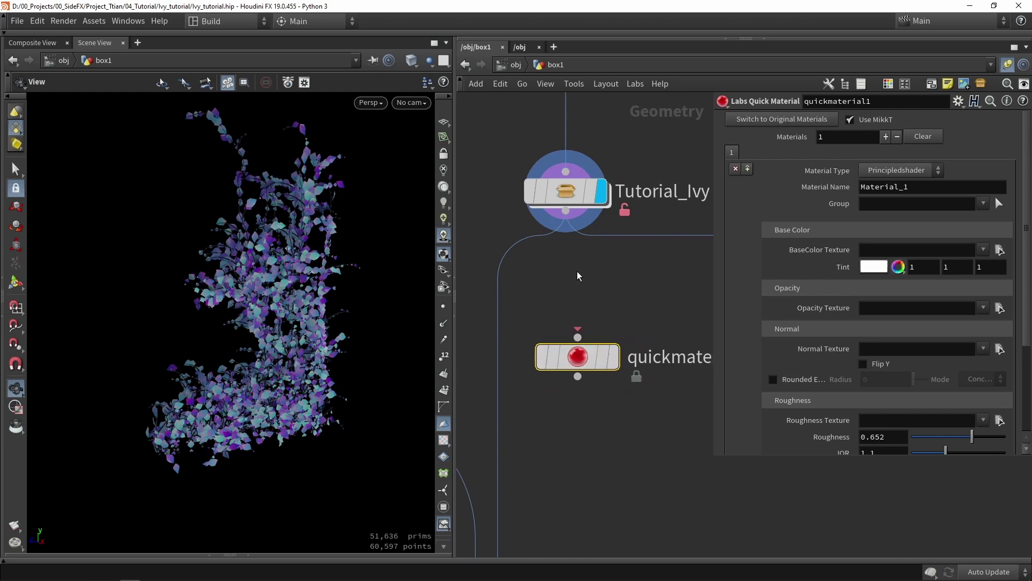
drag(566, 211, 568, 372)
click(616, 359)
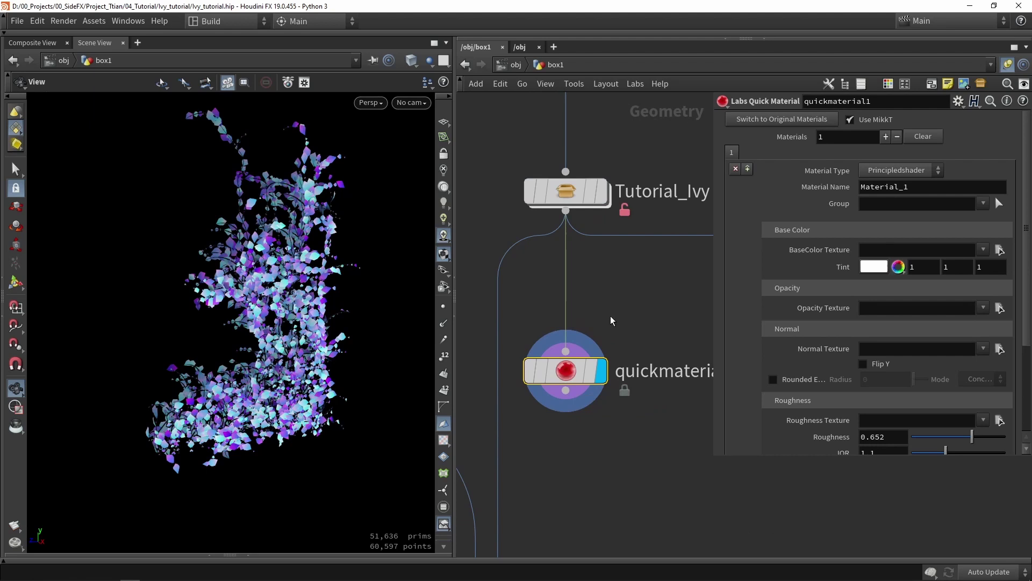
Step: Set the material type of quickmaterial1 to Principledshader
click(787, 124)
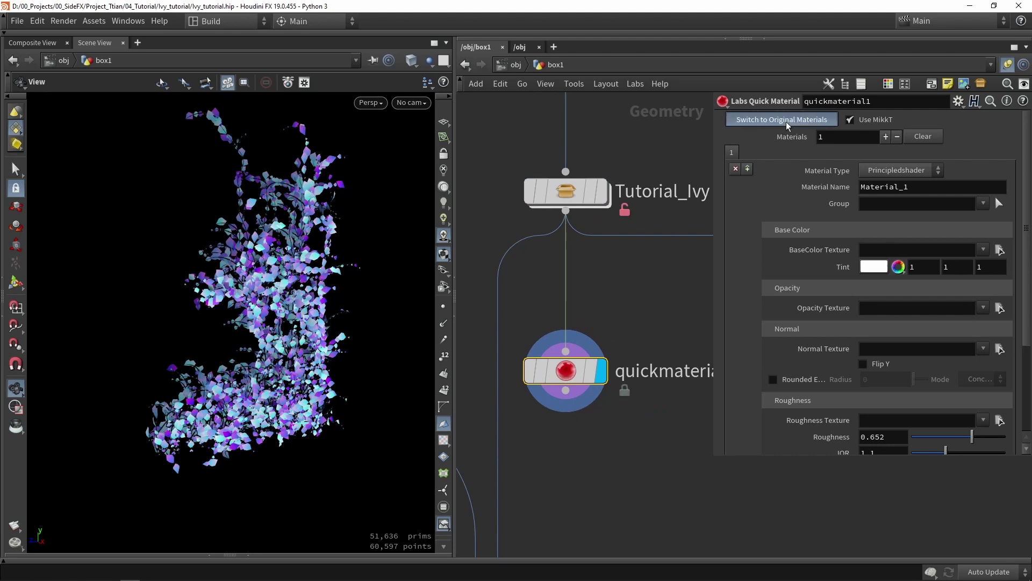
click(897, 174)
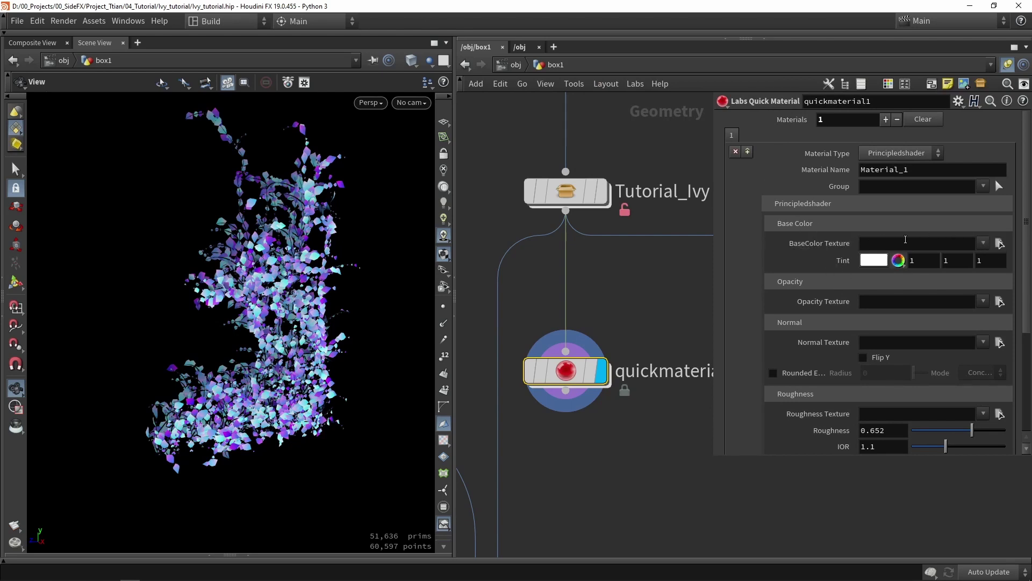
Step: Assign ojmdeiph_2K_Albedo.jpg as the base color texture and ojmdeiph_2K_Opacity.jpg as the opacity texture of Material_1
click(896, 243)
scroll(822, 245, down, 3)
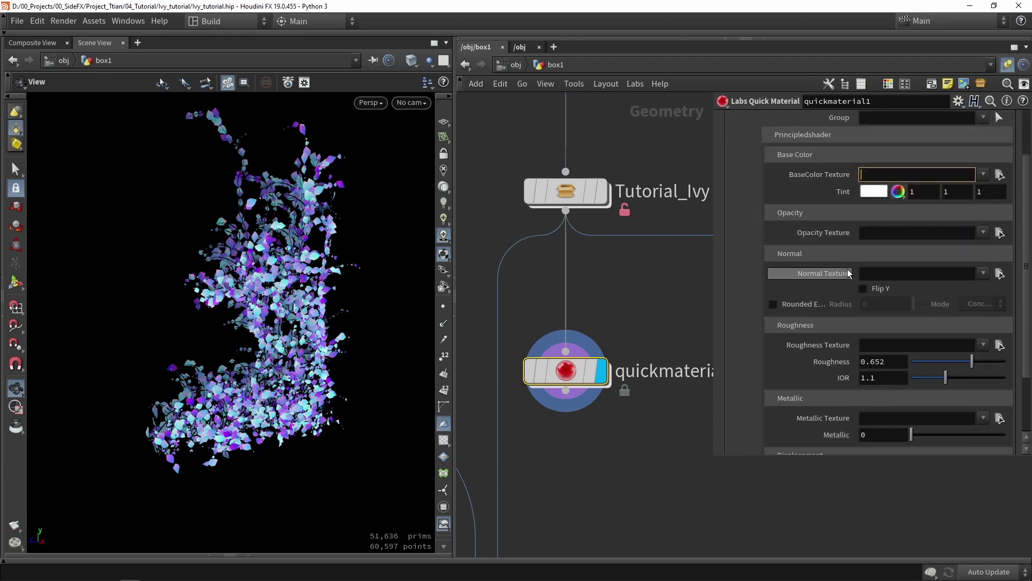
scroll(868, 238, down, 3)
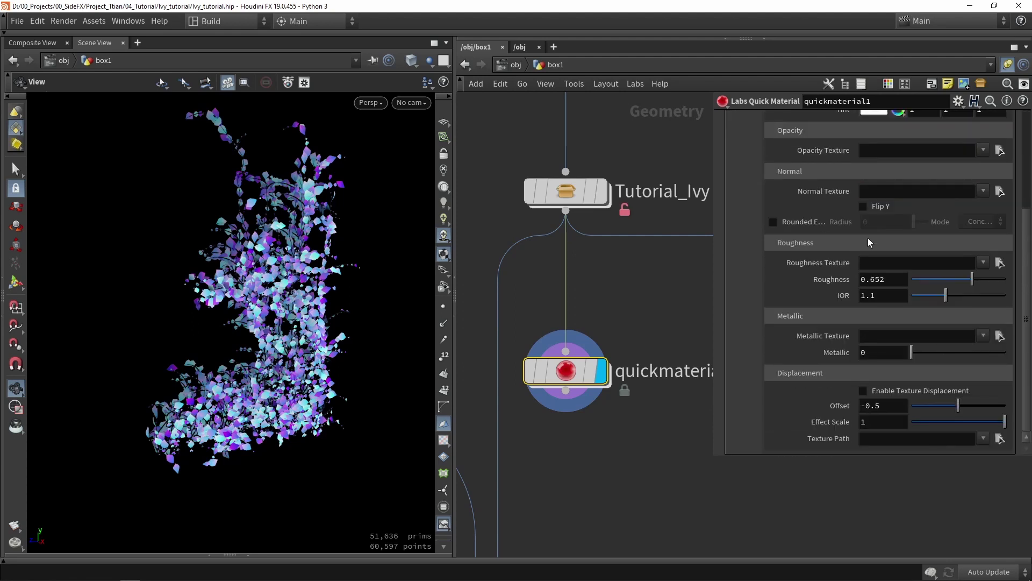
scroll(868, 246, up, 4)
click(868, 254)
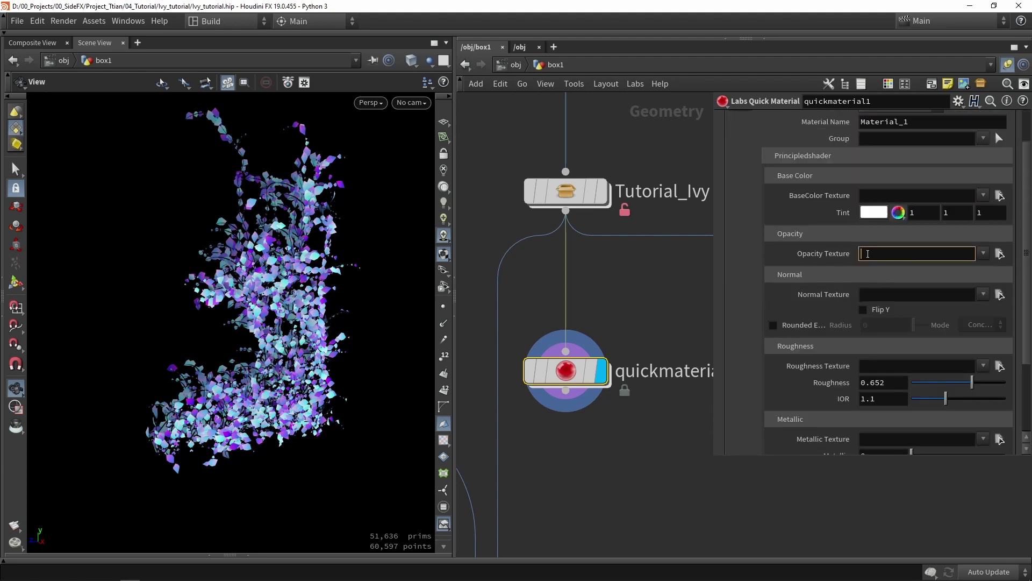
scroll(828, 301, down, 5)
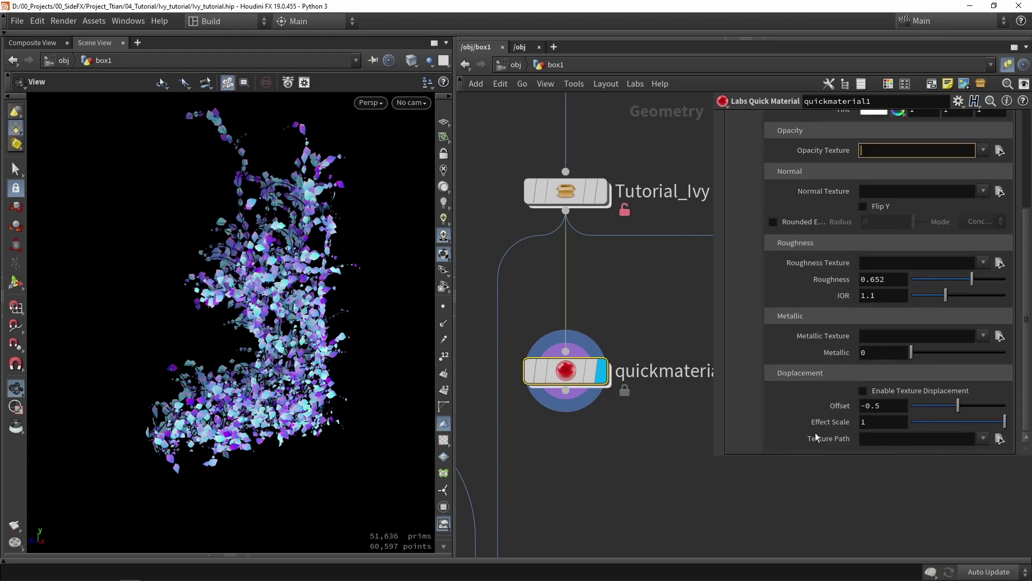
scroll(813, 432, up, 7)
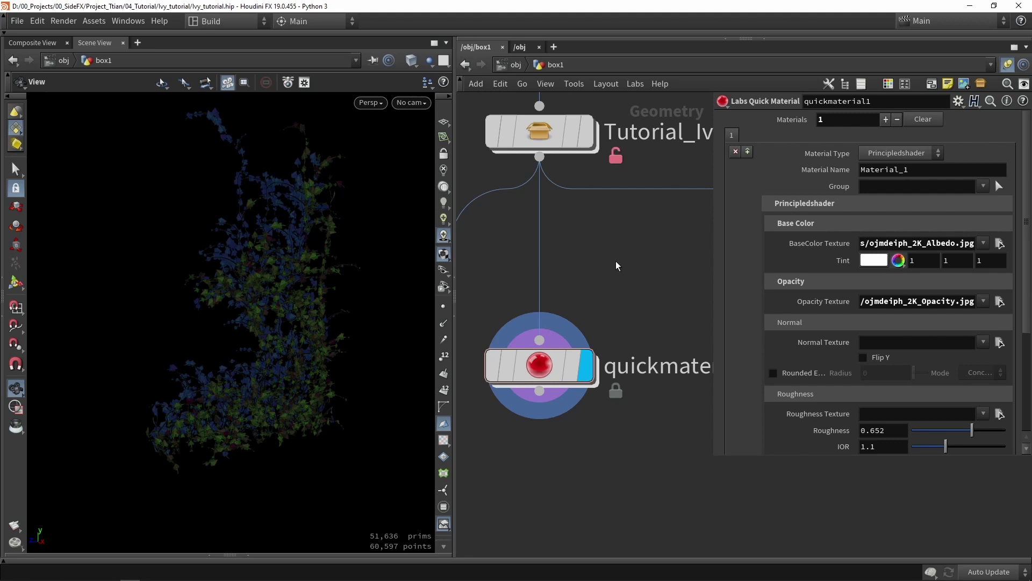
Step: Inspect the textured leaves up close and display the Tutorial_Ivy node to check its vertex colors
scroll(266, 305, up, 10)
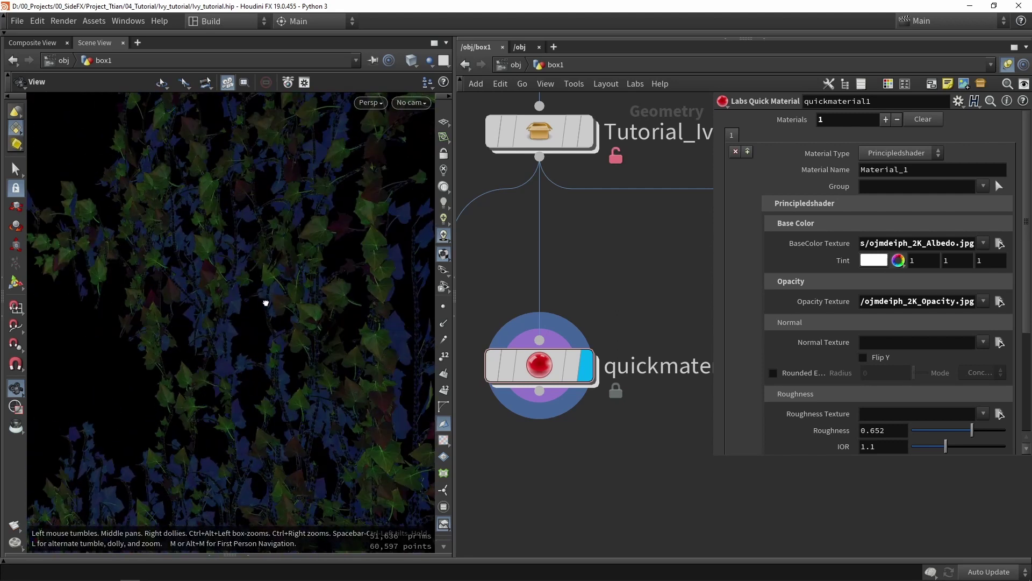
middle_drag(265, 303, 306, 387)
scroll(325, 329, up, 3)
middle_drag(327, 258, 335, 303)
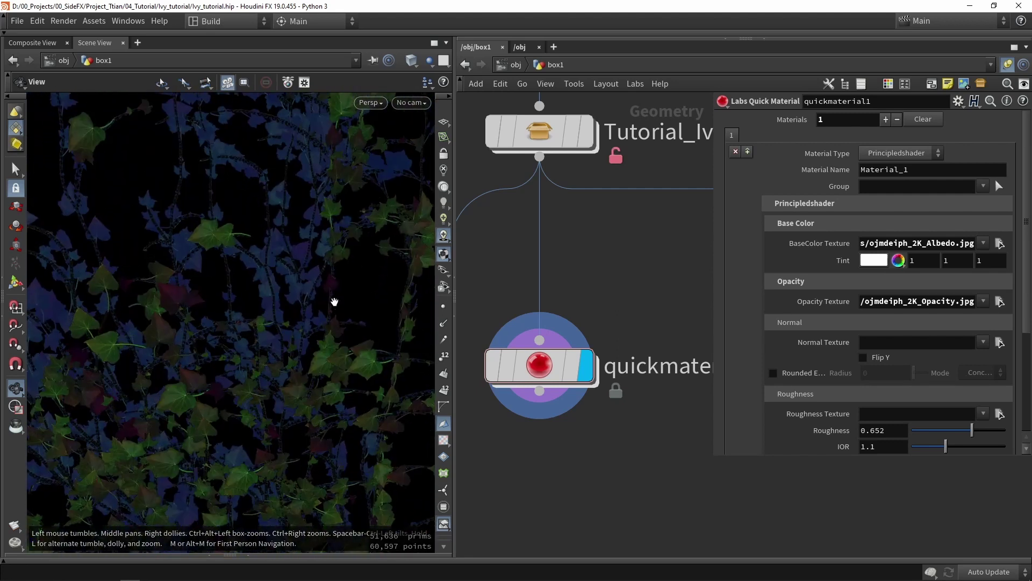
scroll(334, 303, down, 3)
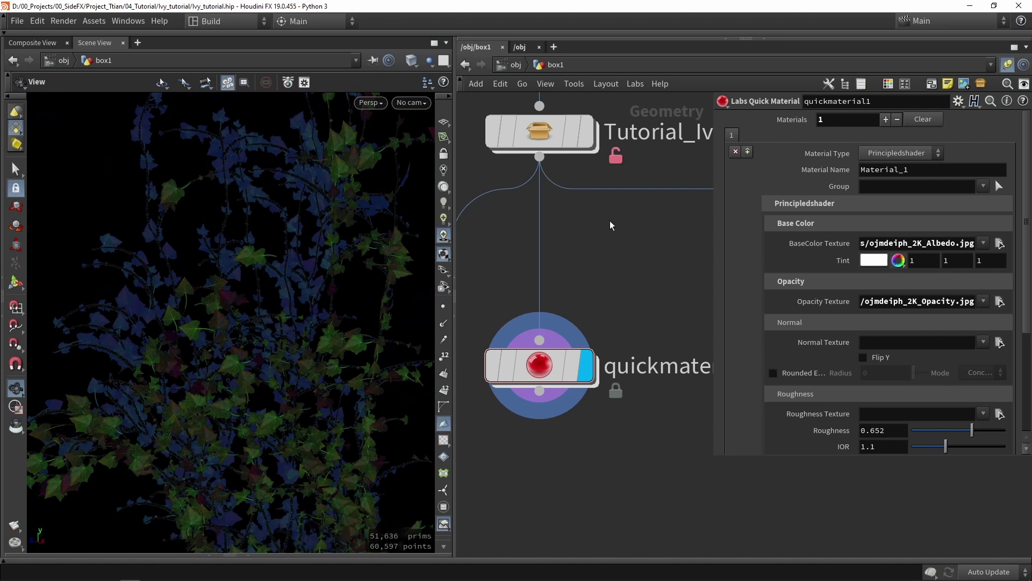
click(586, 131)
click(538, 131)
Step: Insert a Color node with constant white between Tutorial_Ivy and quickmaterial1, and display quickmaterial1
drag(544, 384, 544, 456)
key(Tab)
text(col)
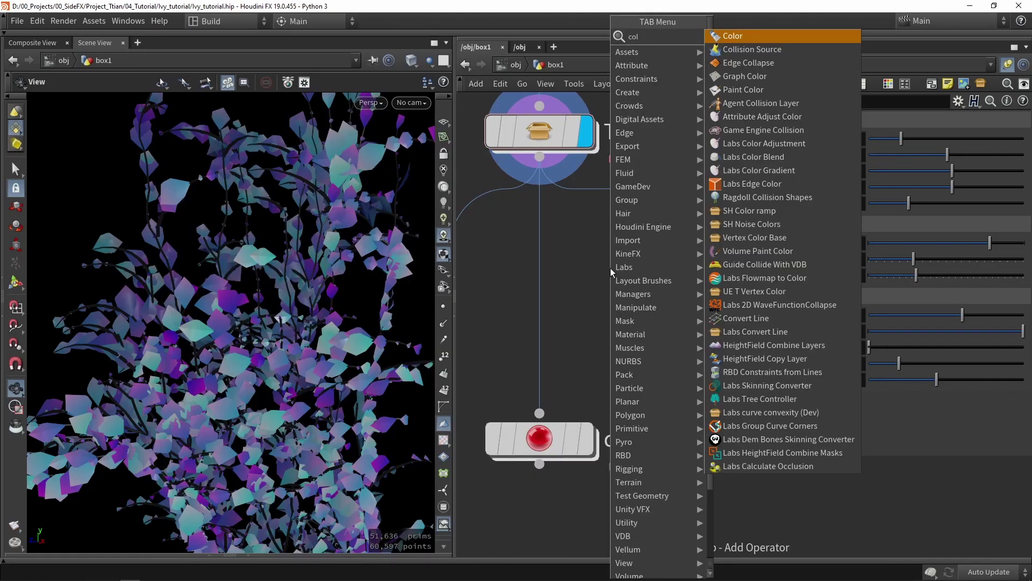
key(Return)
click(560, 282)
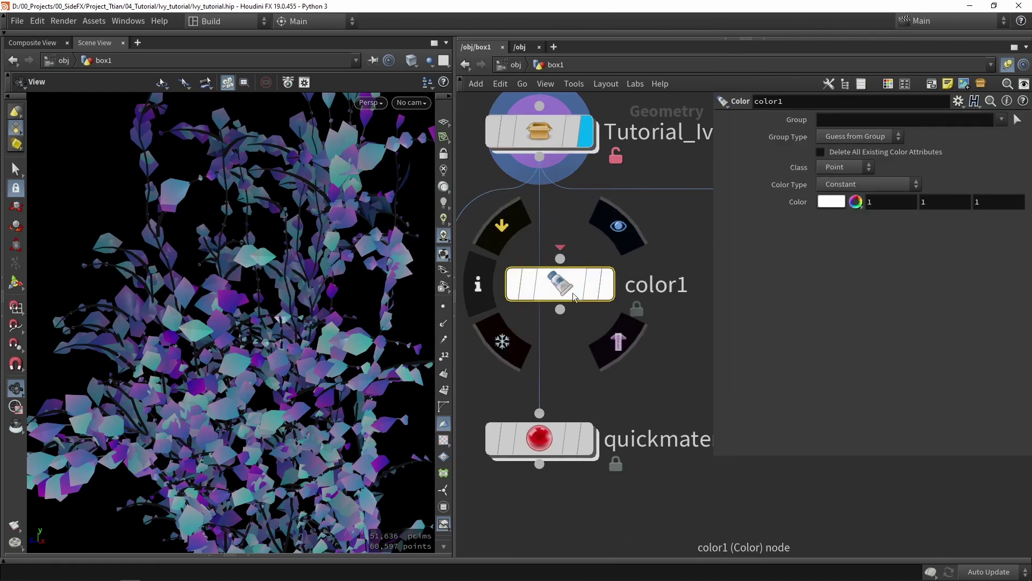
drag(573, 297, 553, 299)
click(586, 287)
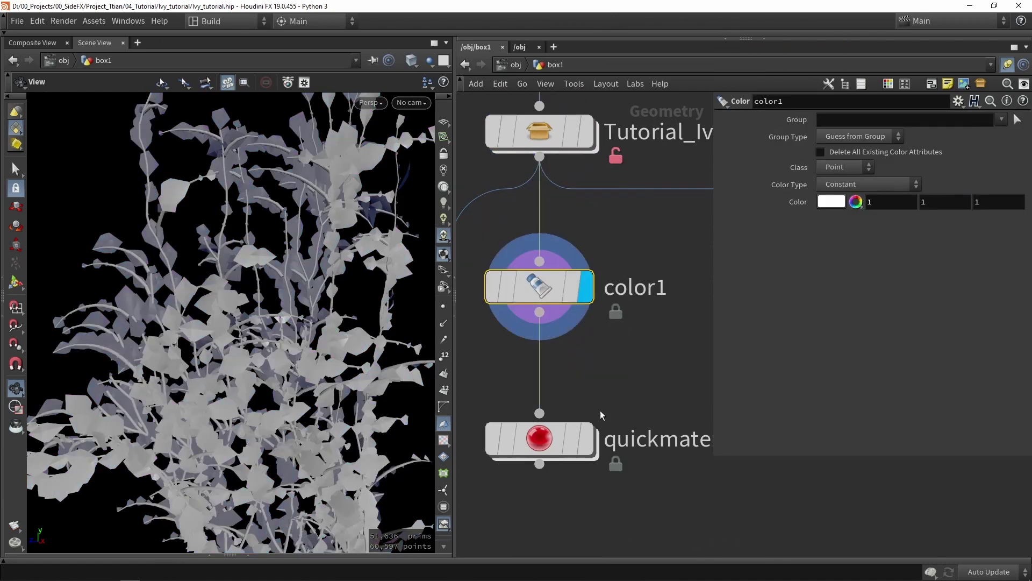
click(586, 439)
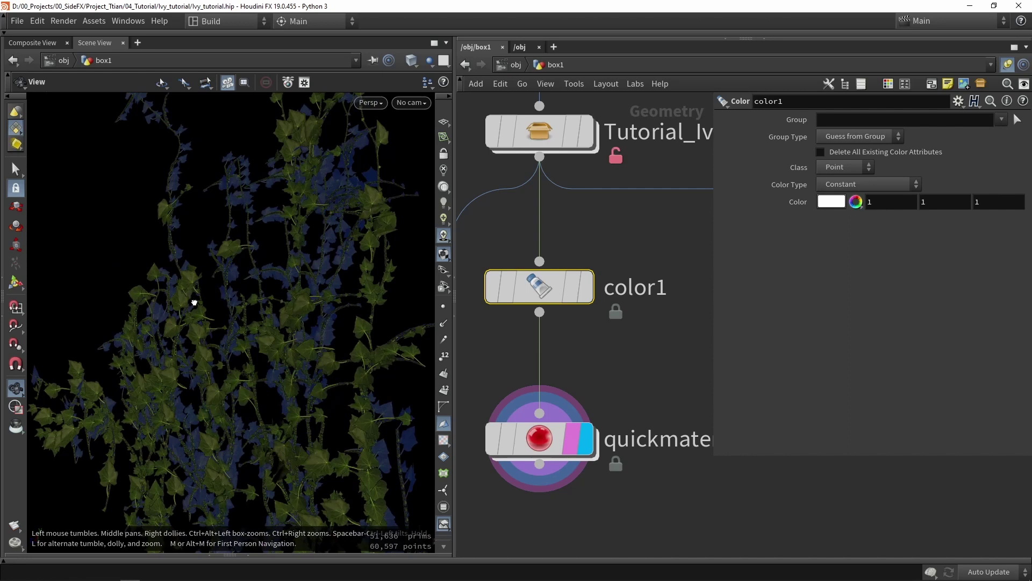
drag(194, 303, 248, 305)
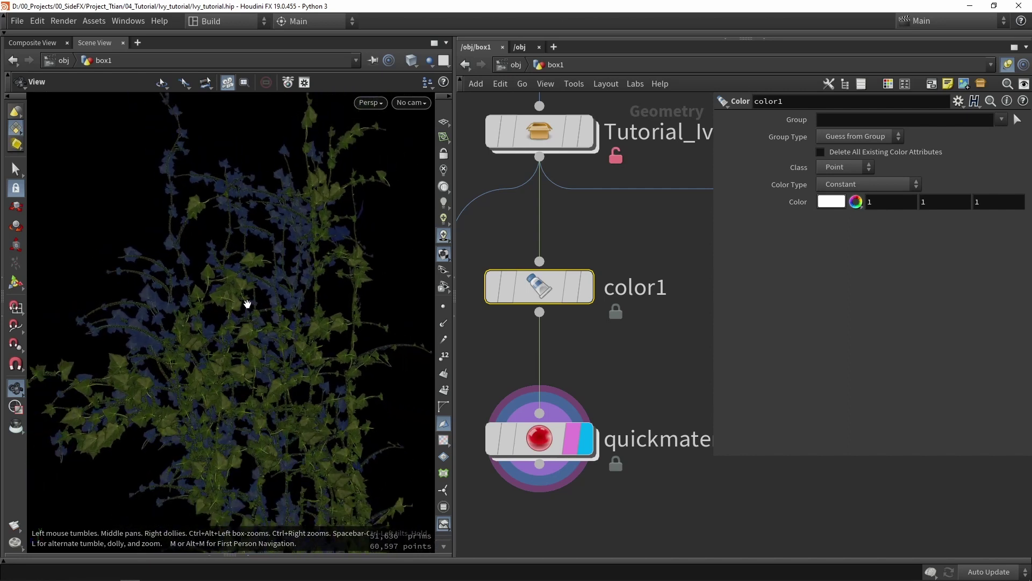
Step: Go inside the Tutorial_Ivy asset, examine the Branches and Ivy group nodes that feed the final merge, and return to box1
double_click(547, 131)
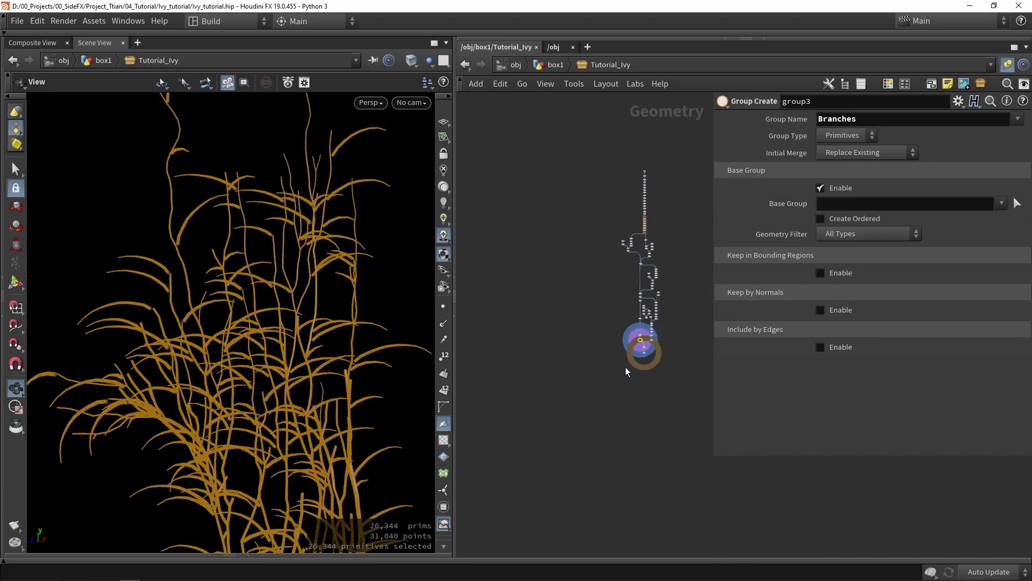
scroll(618, 344, up, 10)
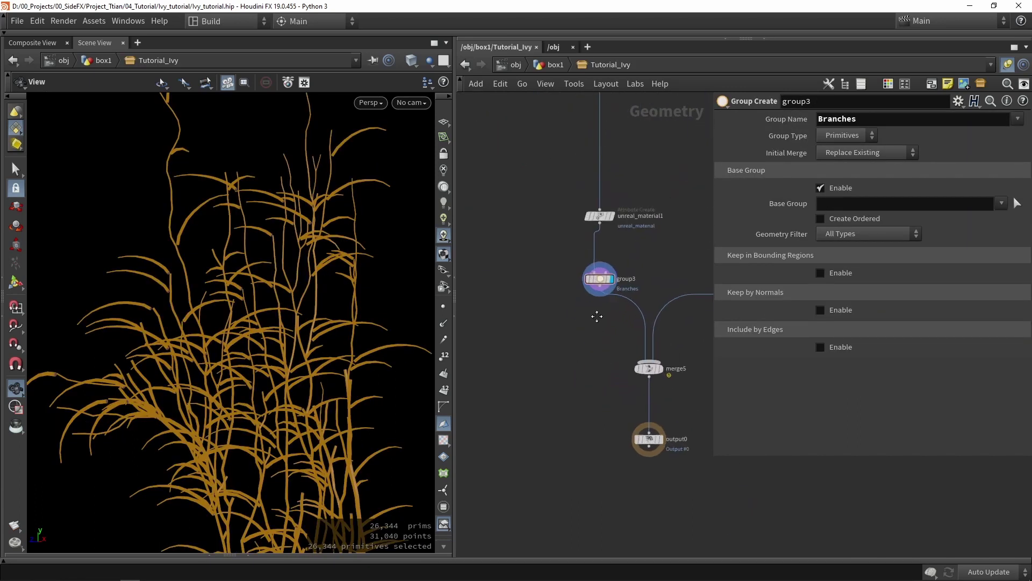
scroll(272, 344, down, 6)
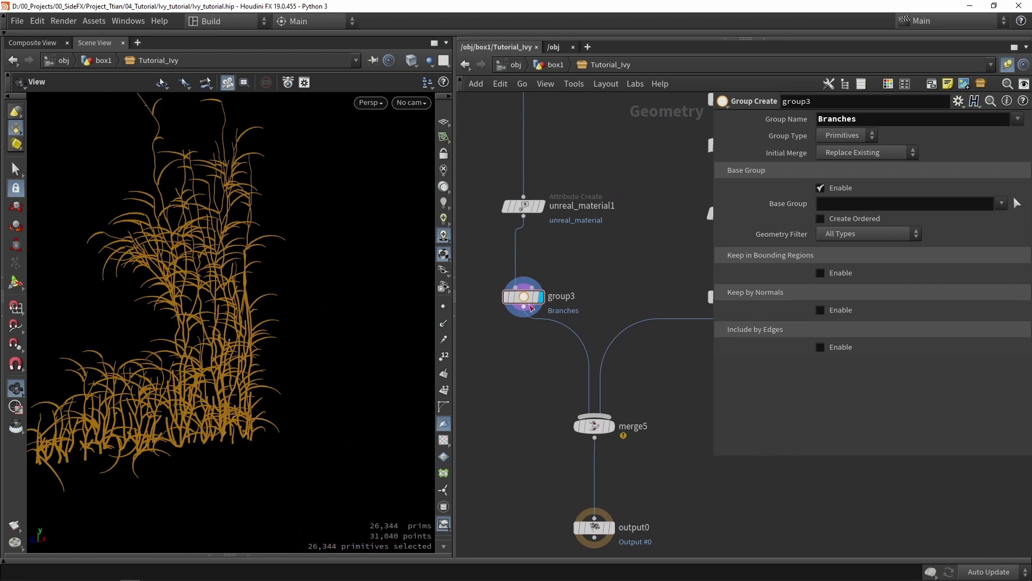
scroll(528, 299, up, 4)
mouse_move(529, 303)
mouse_down()
mouse_move(528, 277)
mouse_move(528, 295)
mouse_up()
scroll(529, 295, down, 5)
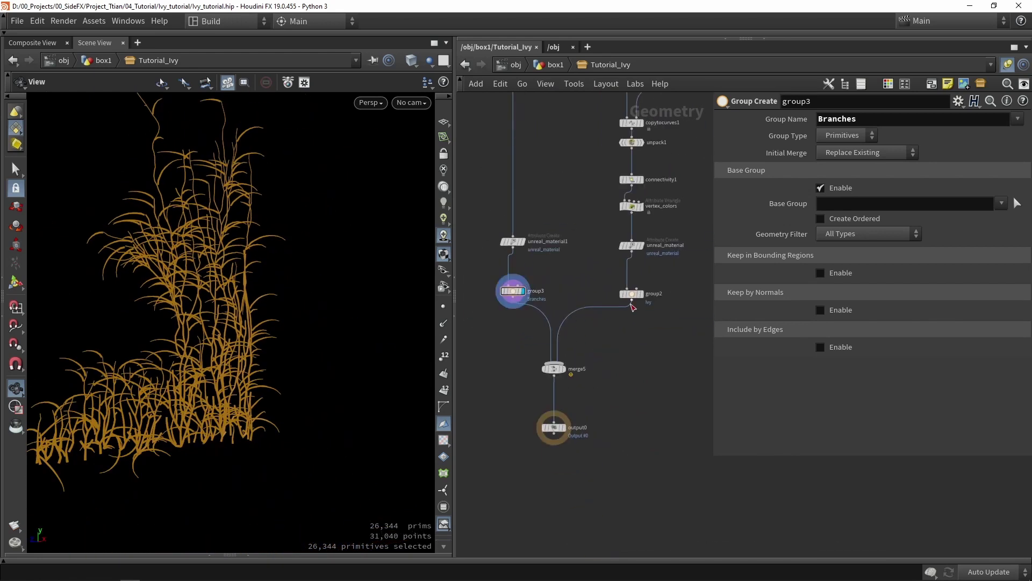
scroll(634, 292, up, 4)
click(634, 292)
scroll(634, 285, down, 4)
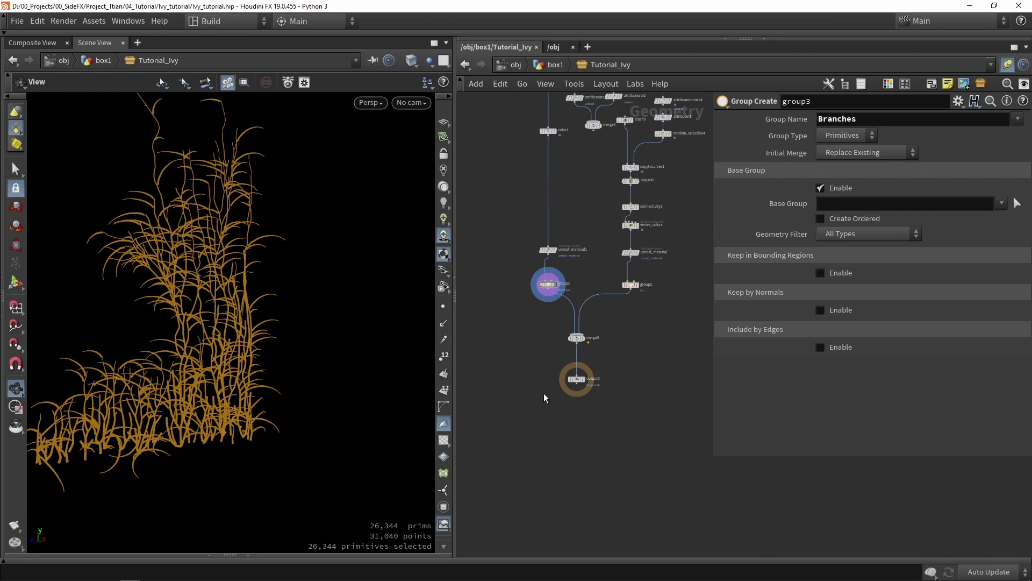
scroll(589, 376, up, 2)
middle_drag(613, 338, 615, 360)
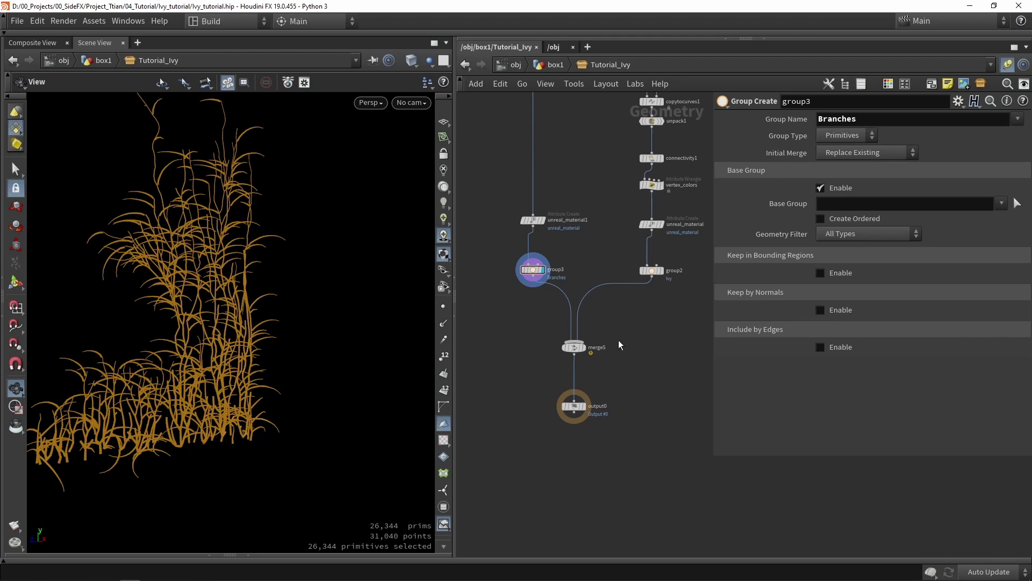
scroll(554, 296, up, 3)
scroll(553, 304, down, 3)
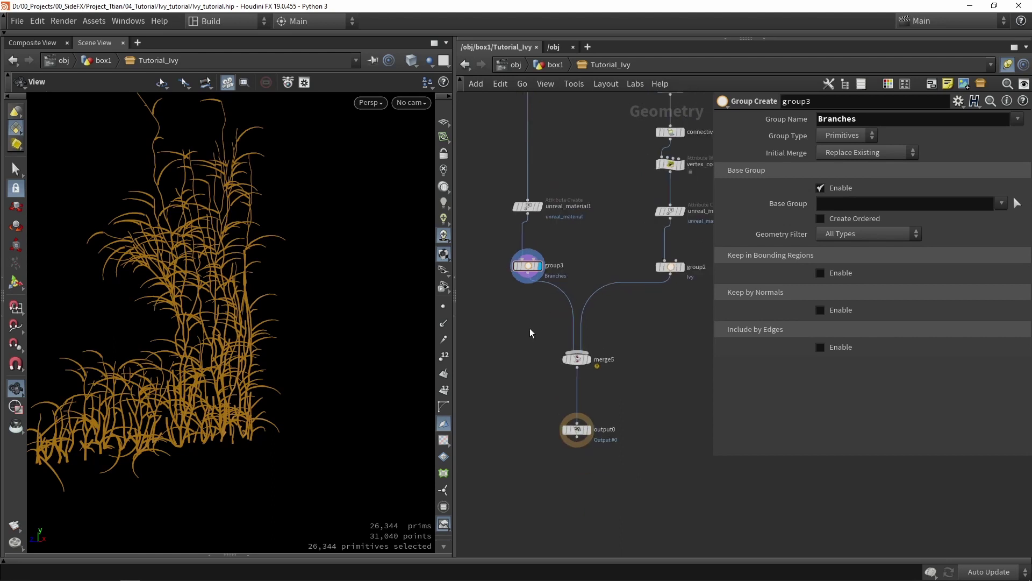
drag(696, 307, 472, 251)
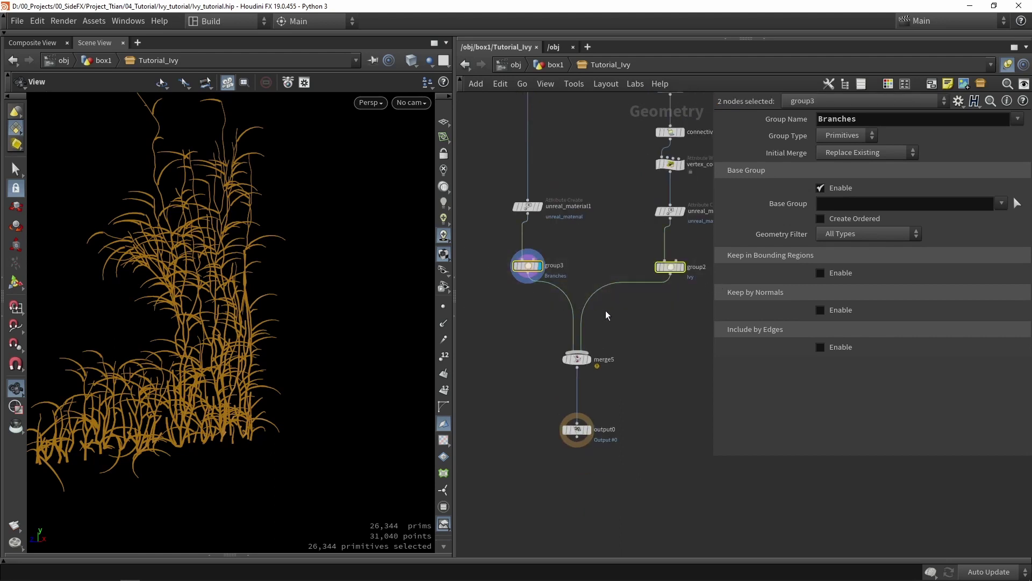
click(553, 65)
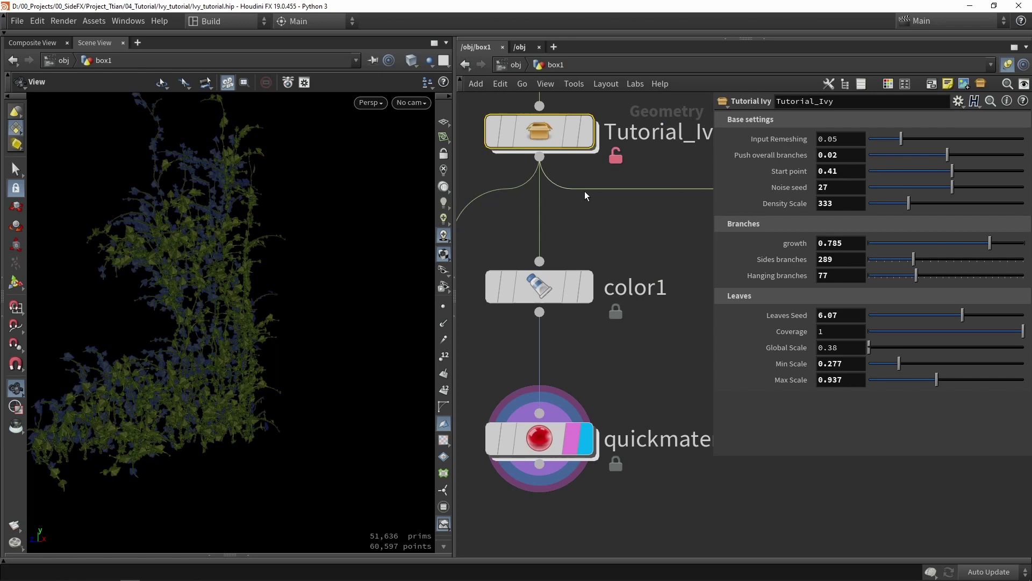
Step: Restrict Material_1 of quickmaterial1 to the Ivy group
scroll(585, 191, down, 2)
click(561, 353)
scroll(561, 353, up, 2)
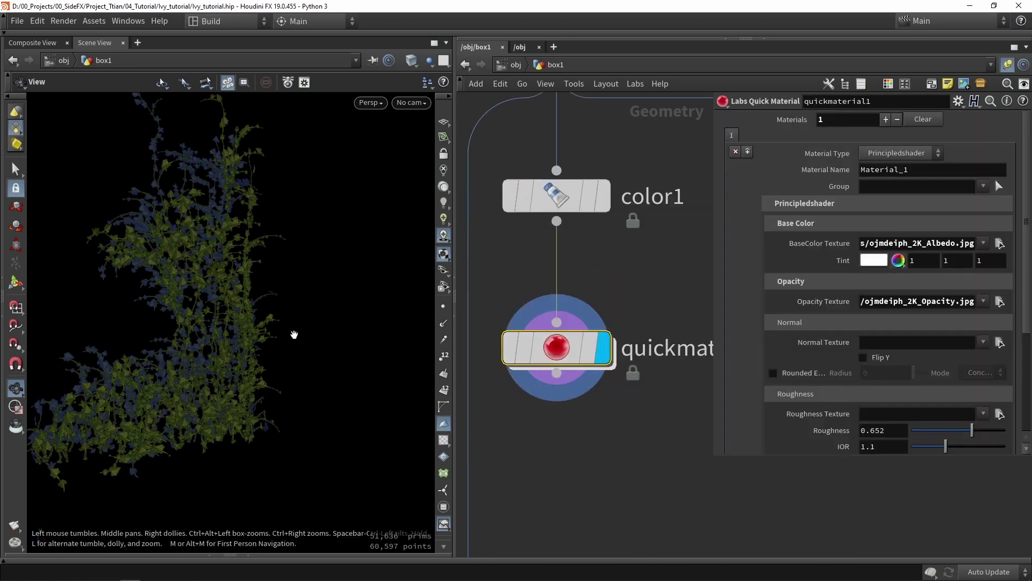
scroll(291, 309, up, 5)
click(982, 186)
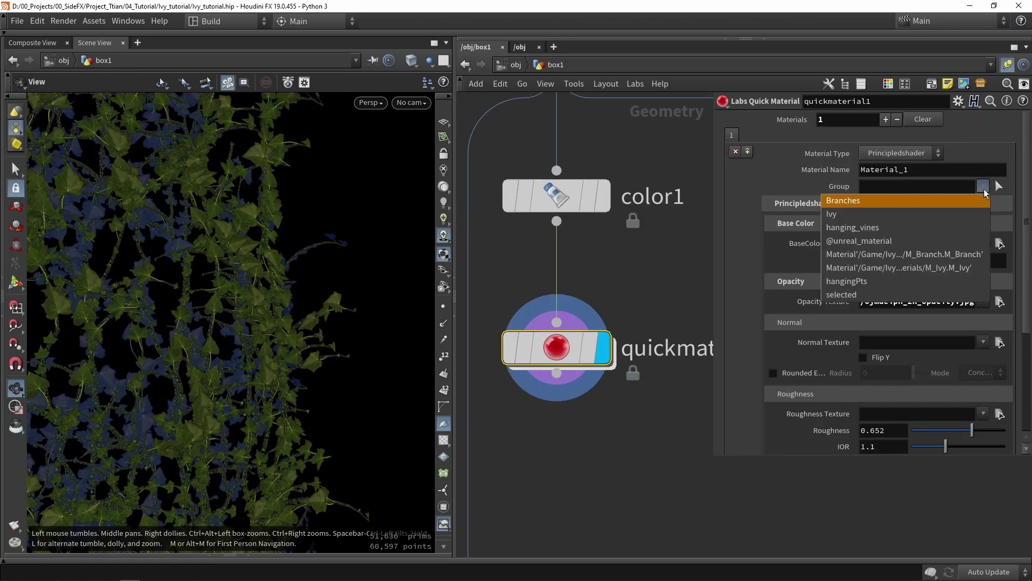
click(908, 214)
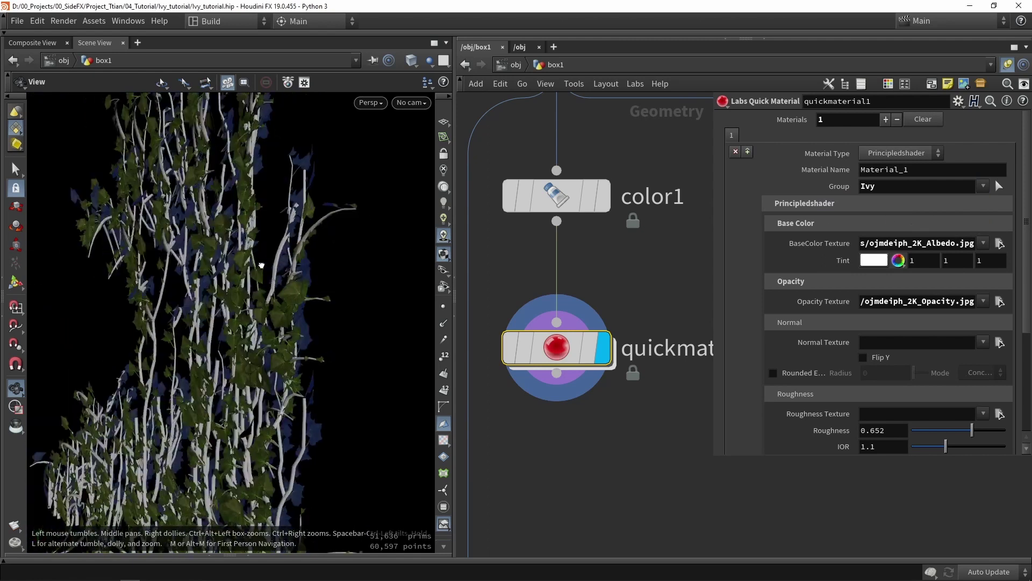
scroll(321, 263, down, 5)
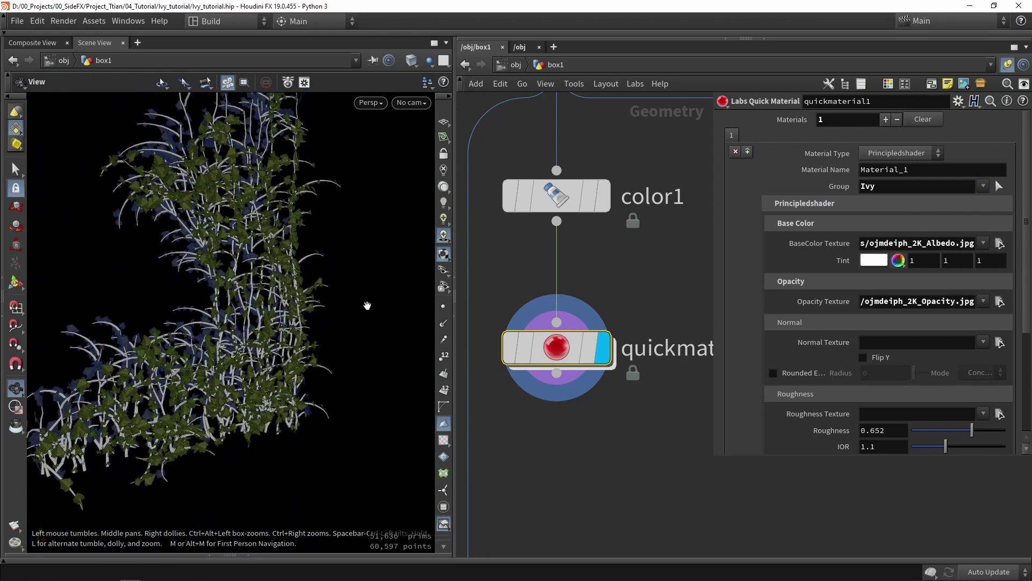
scroll(600, 426, down, 1)
key(Tab)
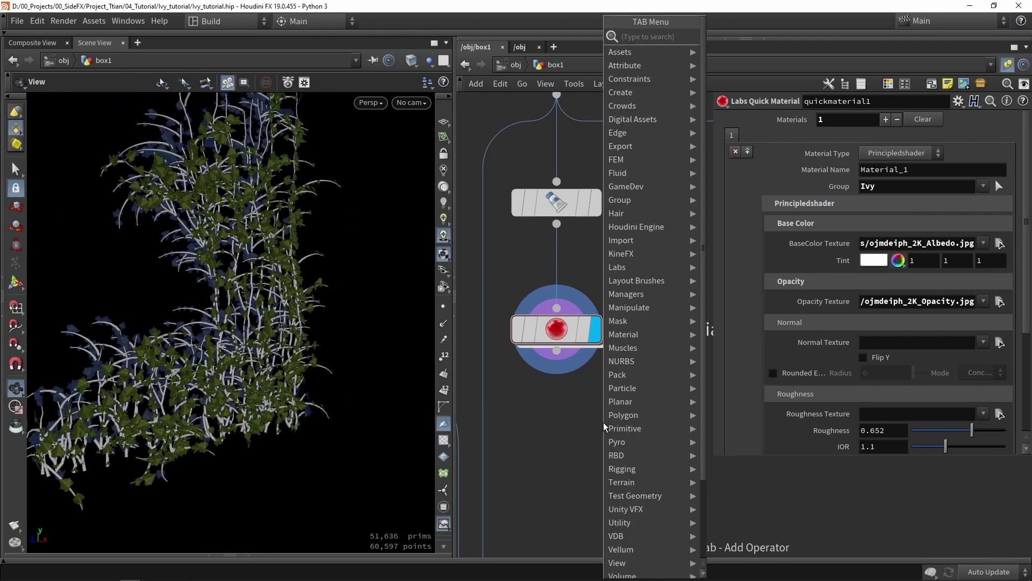
text(qui)
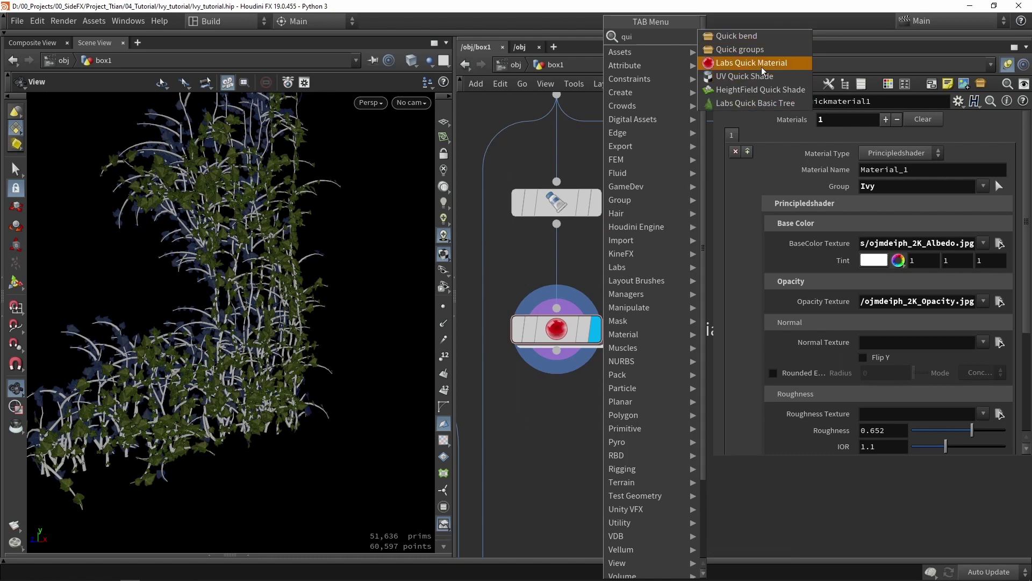
key(Escape)
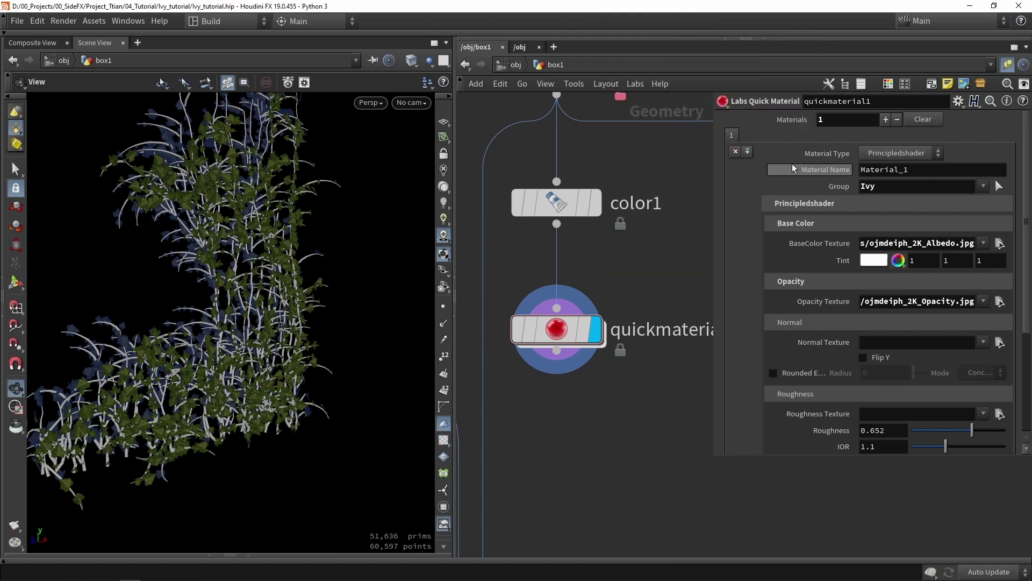
Step: Add a second material to quickmaterial1 and assign it to the Branches group
click(885, 119)
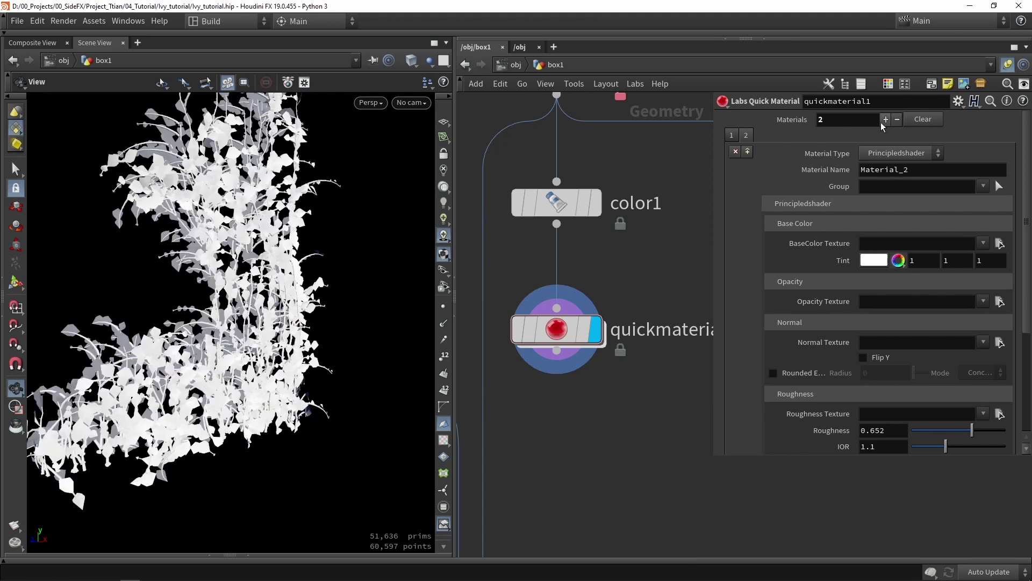
click(980, 185)
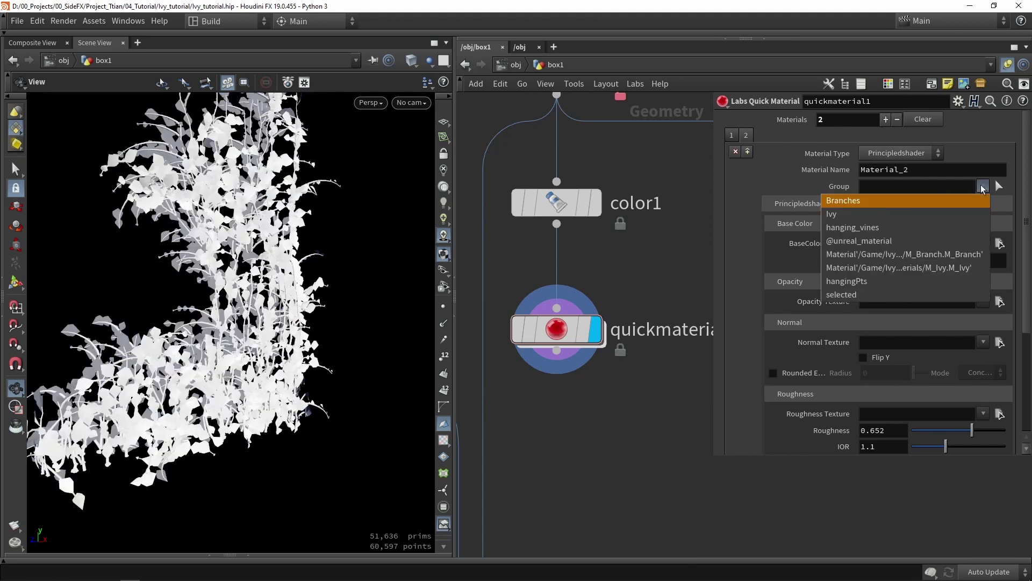
click(905, 204)
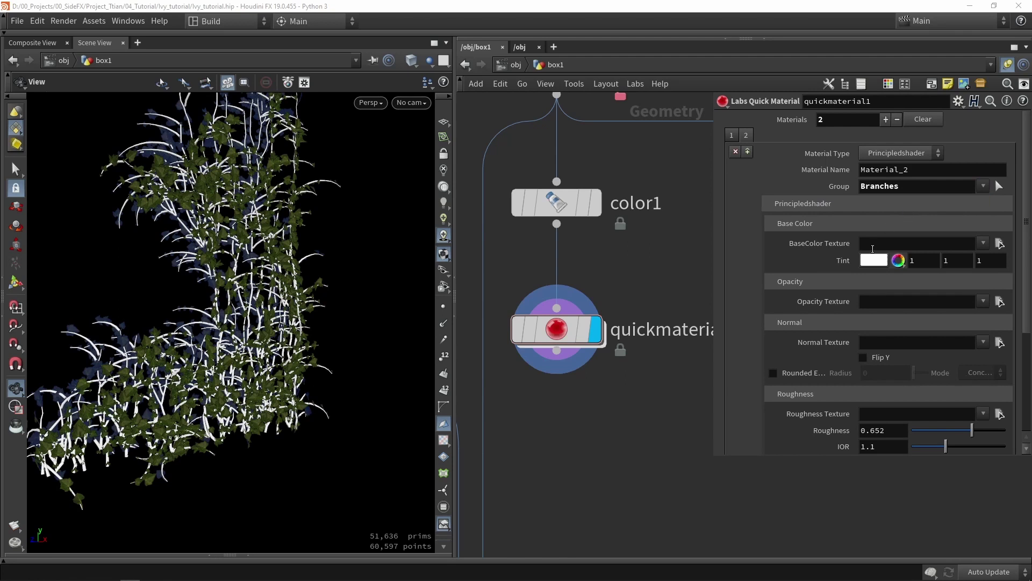
Step: Set the tint of Material_2 to a dark brown of 0.026, 0.013, 0
click(872, 262)
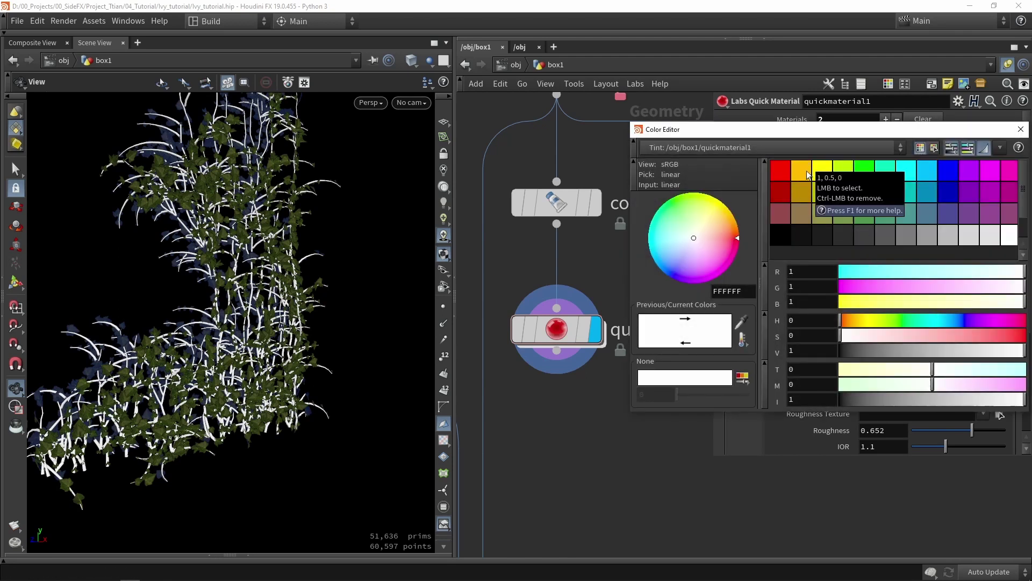
click(808, 175)
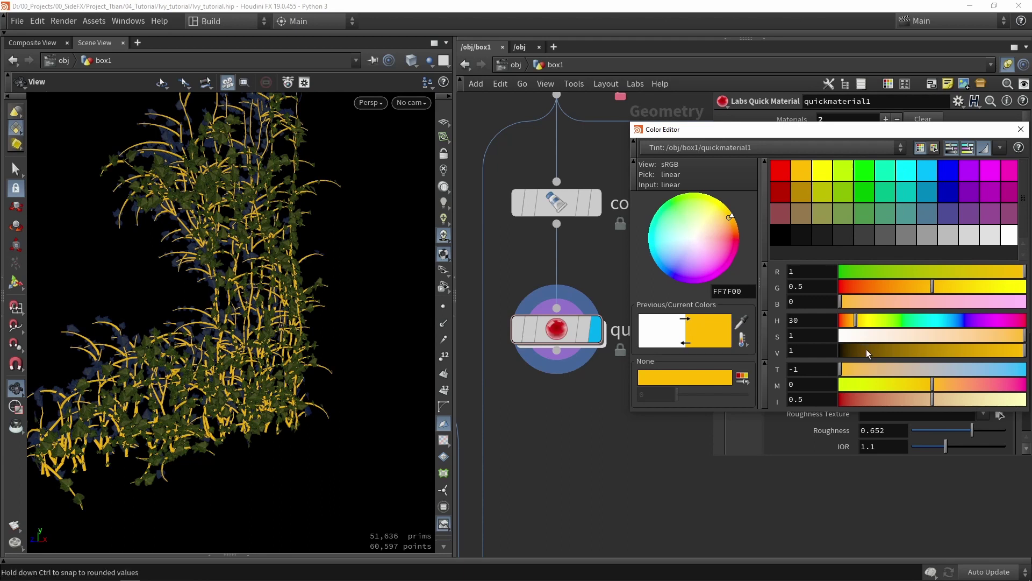
drag(867, 349, 844, 354)
click(1016, 129)
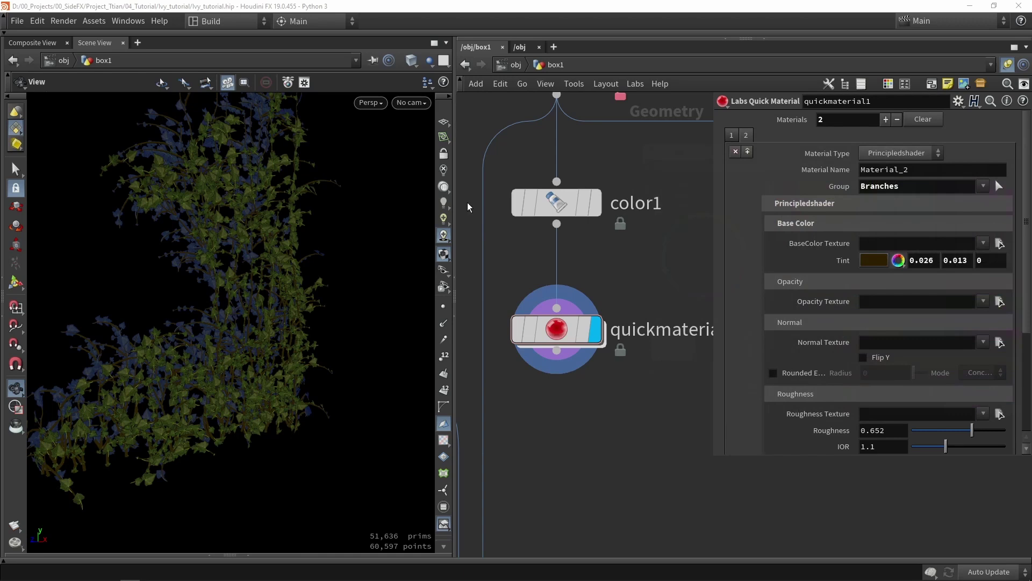
Step: Connect the output of quickmaterial1 to the second input of maps_baker1
scroll(185, 258, up, 10)
scroll(220, 265, down, 5)
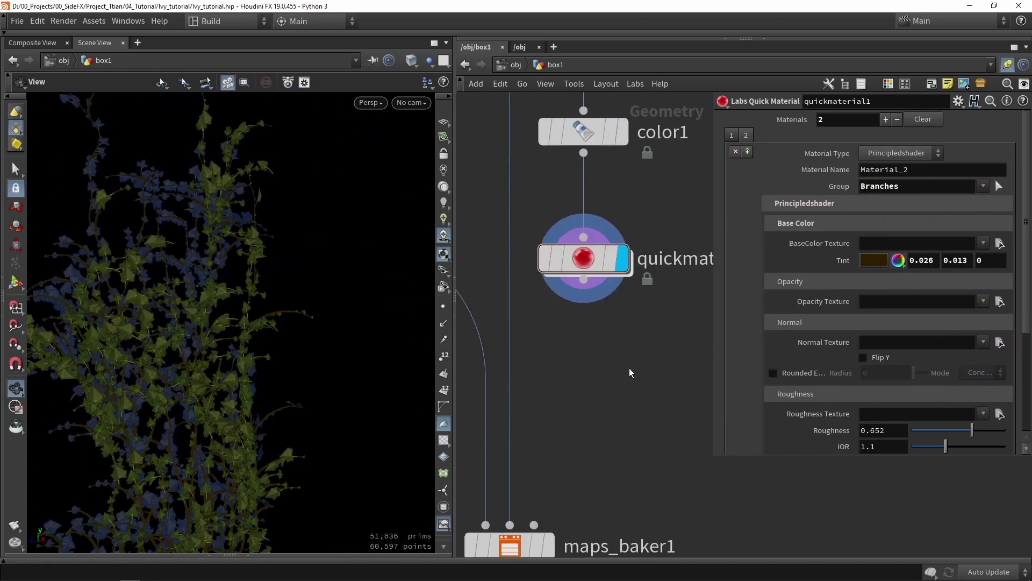
scroll(629, 371, down, 5)
scroll(604, 363, up, 2)
drag(615, 321, 572, 463)
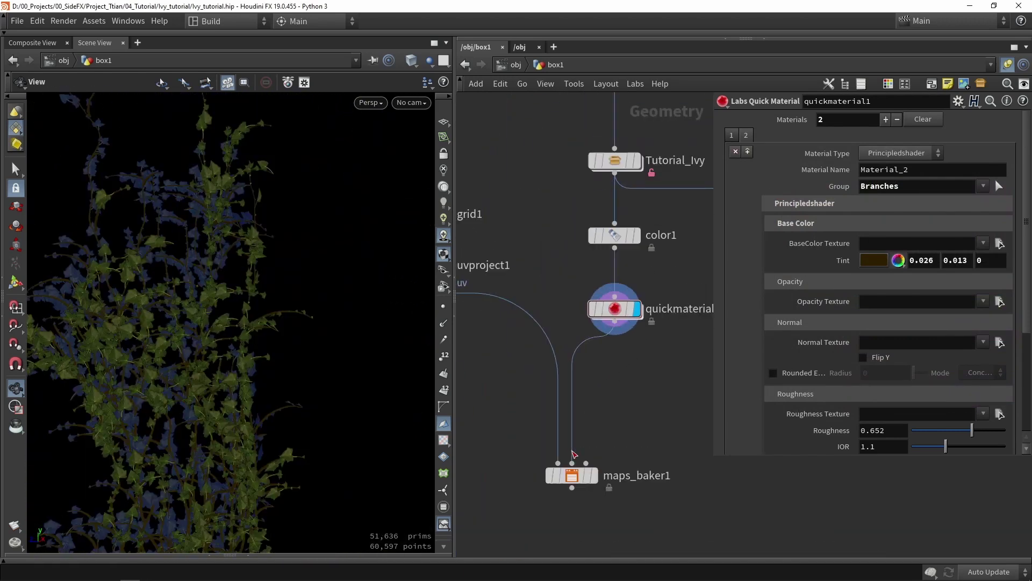
Step: Display maps_baker1, widen its parameter area and render the diffuse map
click(594, 475)
click(573, 475)
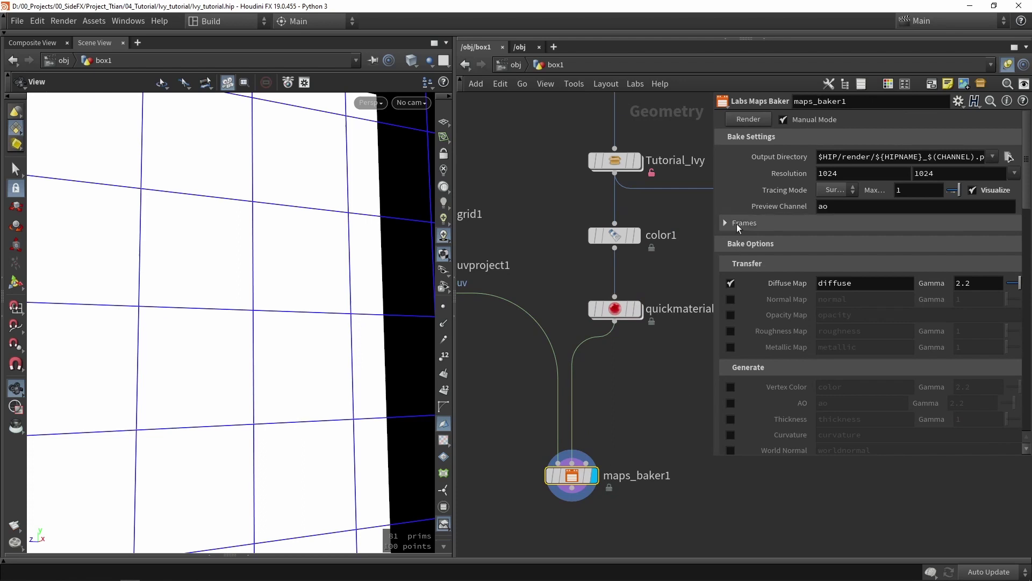
drag(712, 195, 633, 194)
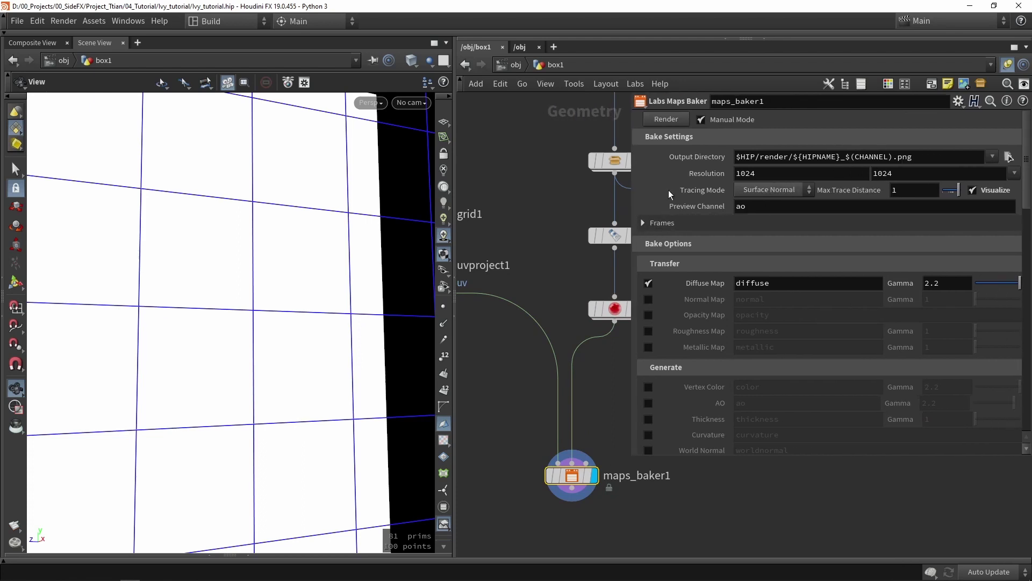
click(666, 120)
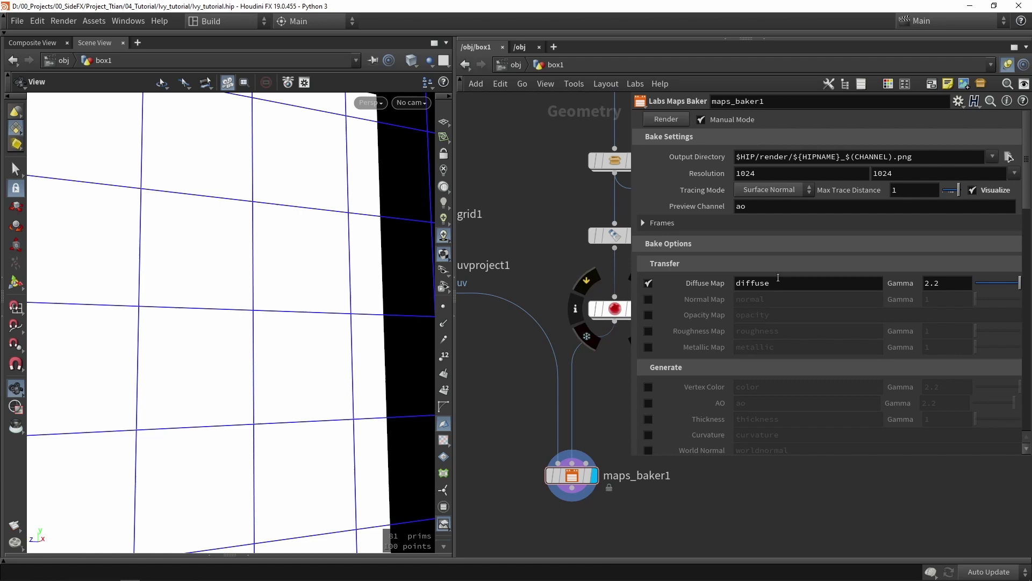
Step: Set the preview channel of maps_baker1 to diffuse, copying the name from the Diffuse Map setting
click(760, 282)
drag(759, 282, 722, 284)
key(ctrl+c)
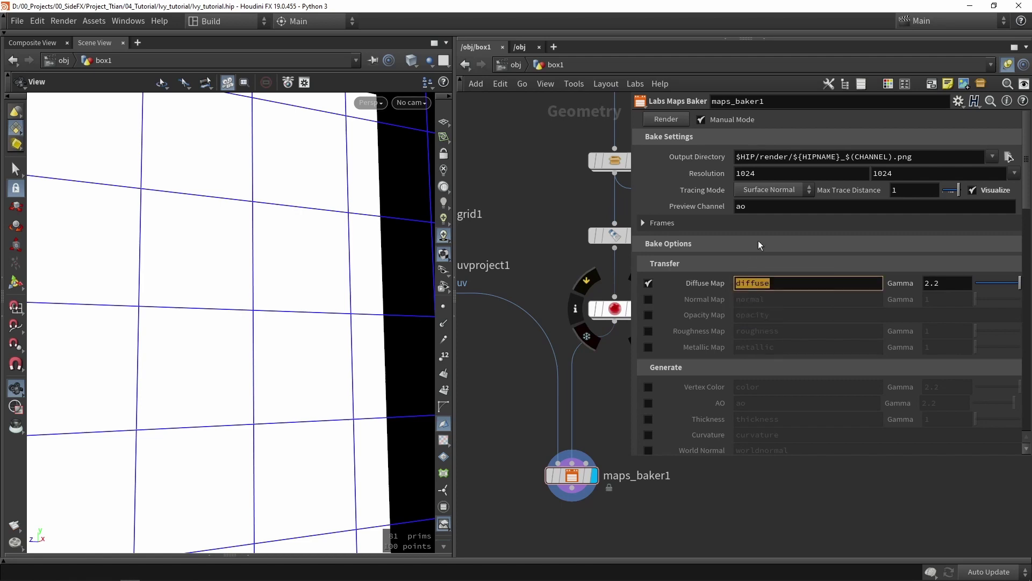
drag(747, 207, 717, 210)
key(ctrl+v)
key(Return)
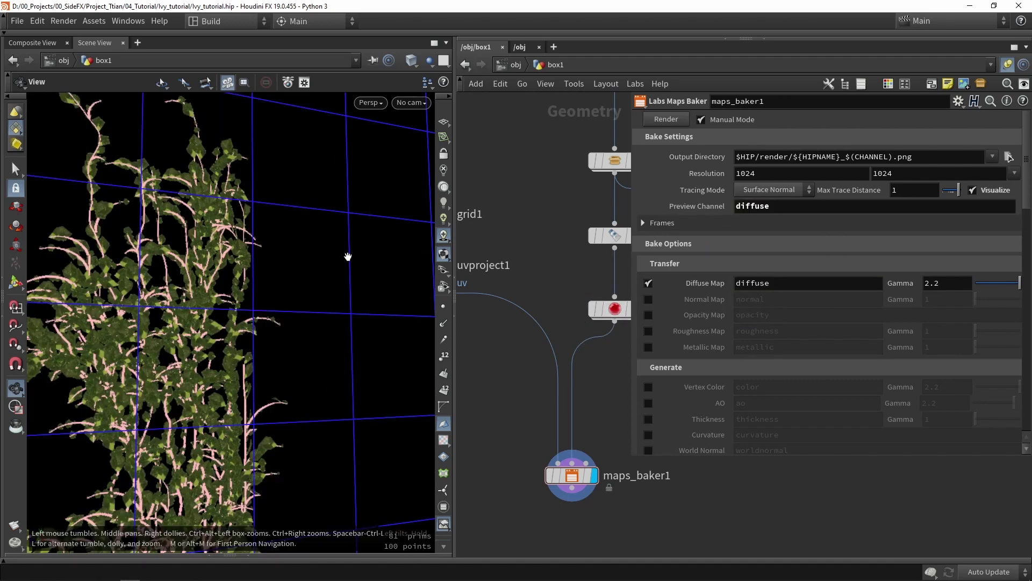
Step: Examine the baked diffuse map on the grid from several angles, checking the colours of the leaves and branches
drag(348, 256, 237, 276)
right_drag(238, 276, 129, 384)
middle_drag(129, 384, 249, 362)
scroll(248, 361, up, 8)
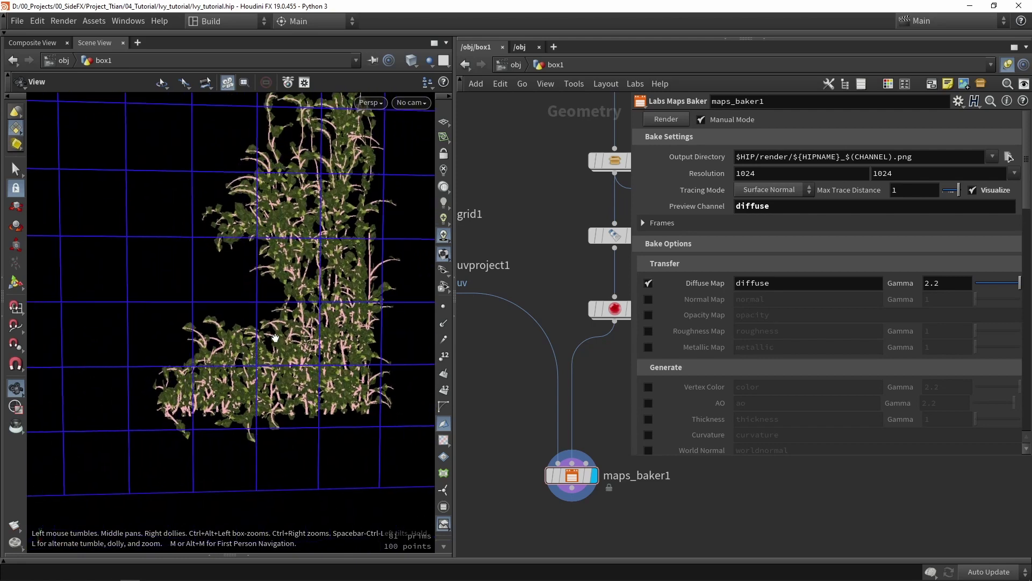
scroll(234, 350, down, 5)
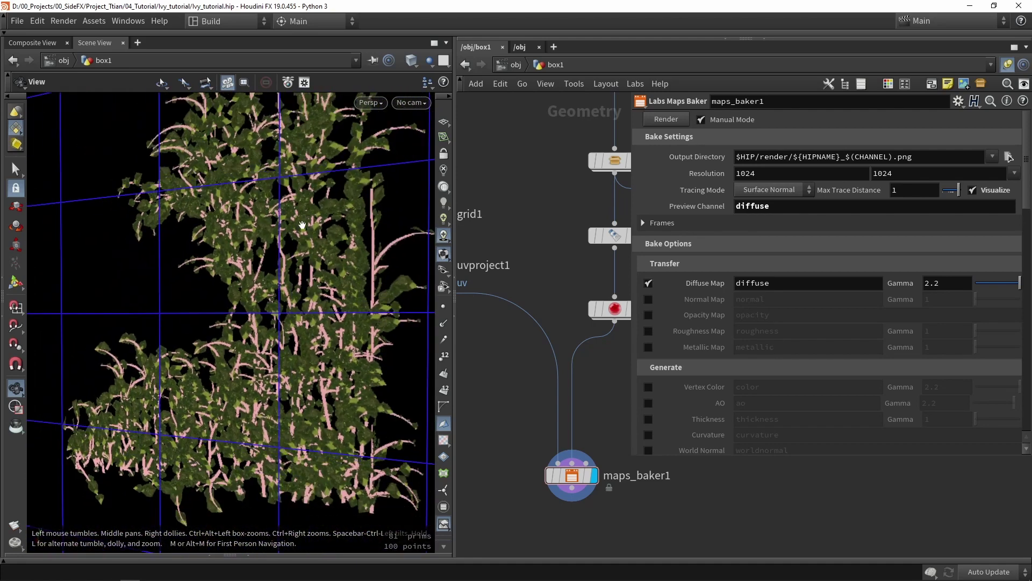
drag(234, 350, 317, 301)
middle_drag(318, 301, 315, 327)
scroll(320, 304, up, 8)
scroll(320, 305, down, 6)
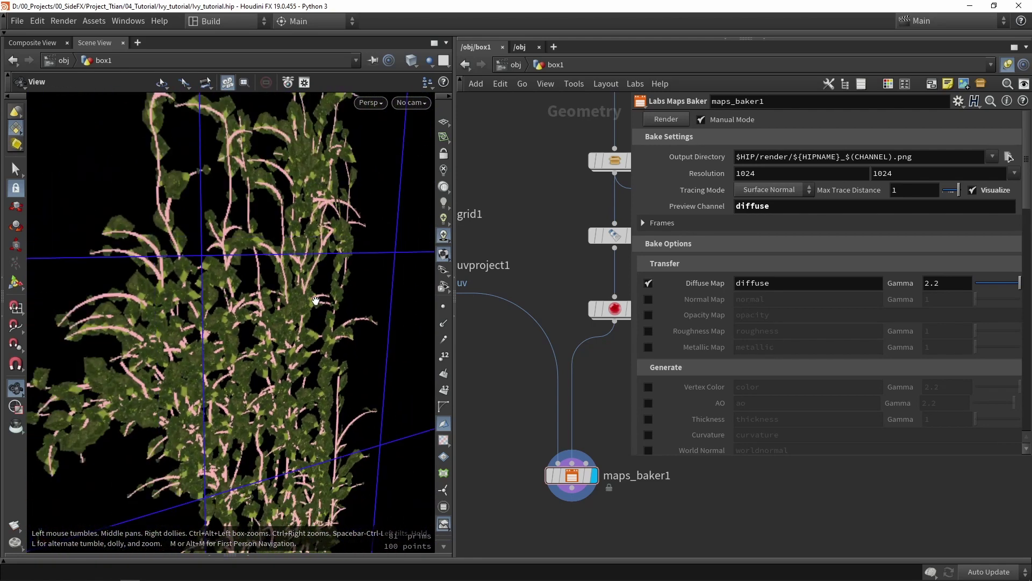
scroll(293, 304, up, 5)
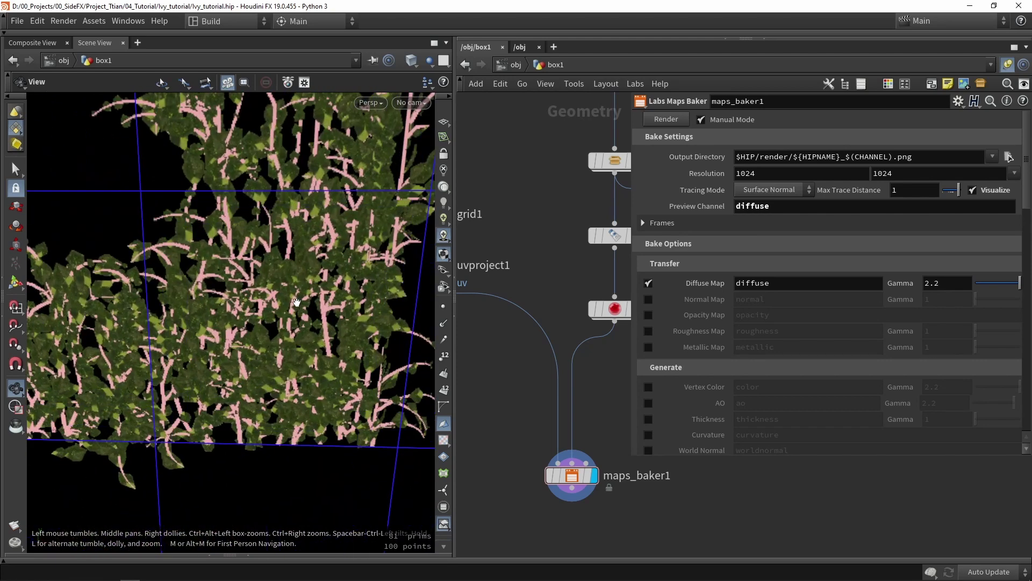
drag(295, 304, 280, 210)
scroll(280, 211, down, 6)
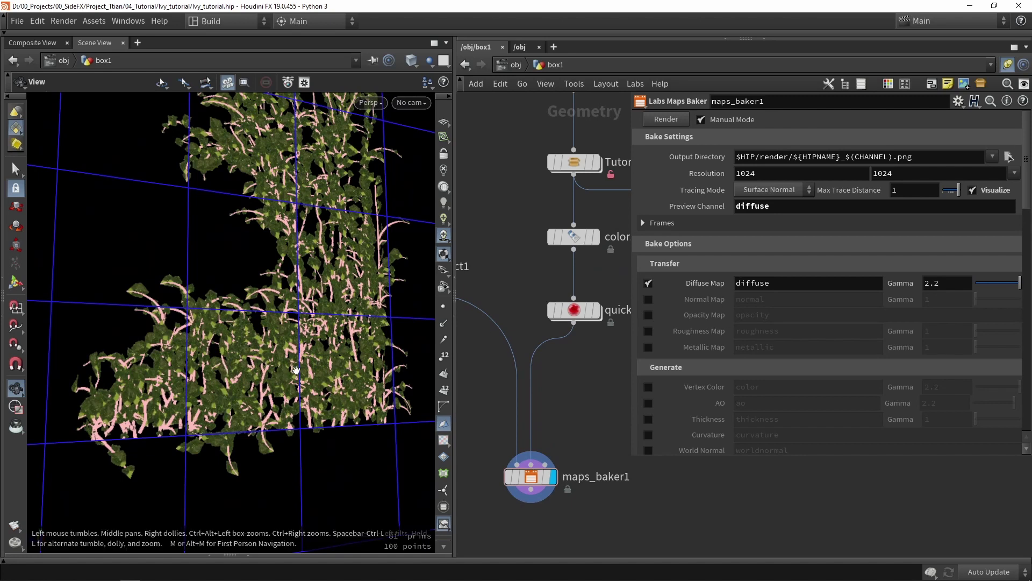
drag(307, 342, 262, 364)
scroll(262, 365, down, 5)
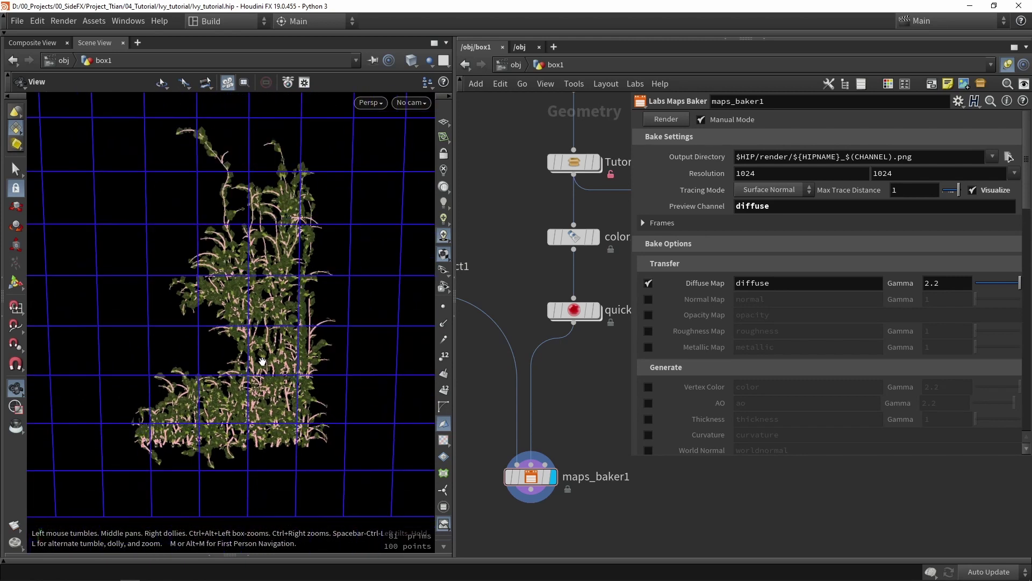
scroll(246, 298, up, 5)
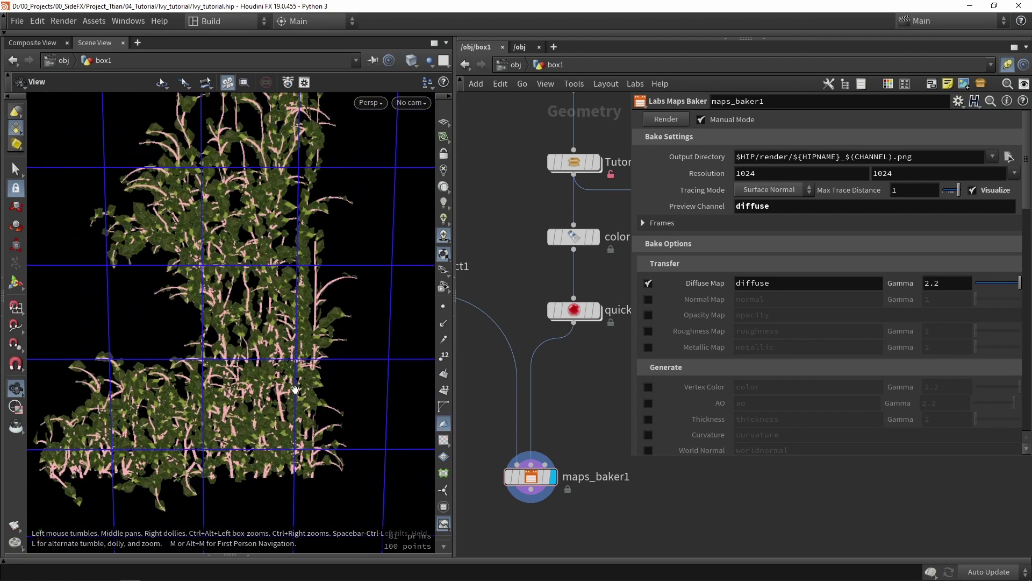
drag(321, 374, 293, 360)
scroll(294, 360, up, 4)
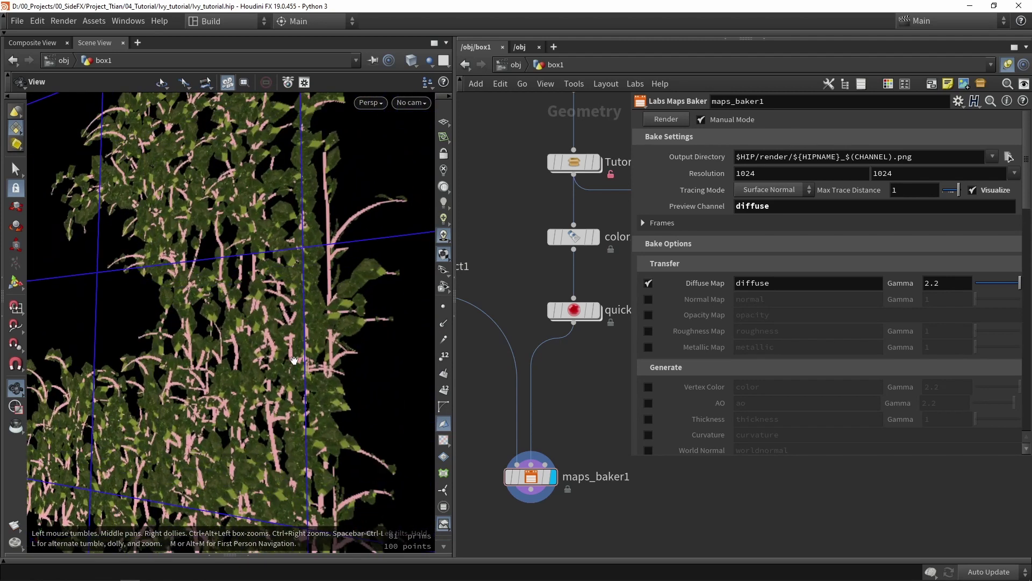
scroll(269, 367, down, 3)
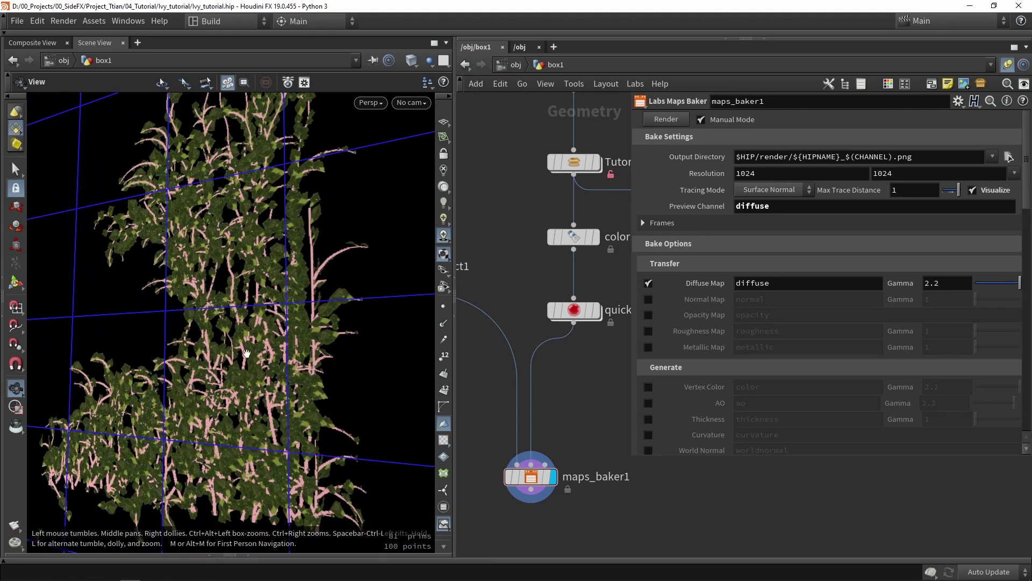
Step: Turn off the trace distance visualization on maps_baker1
drag(247, 353, 213, 292)
click(989, 193)
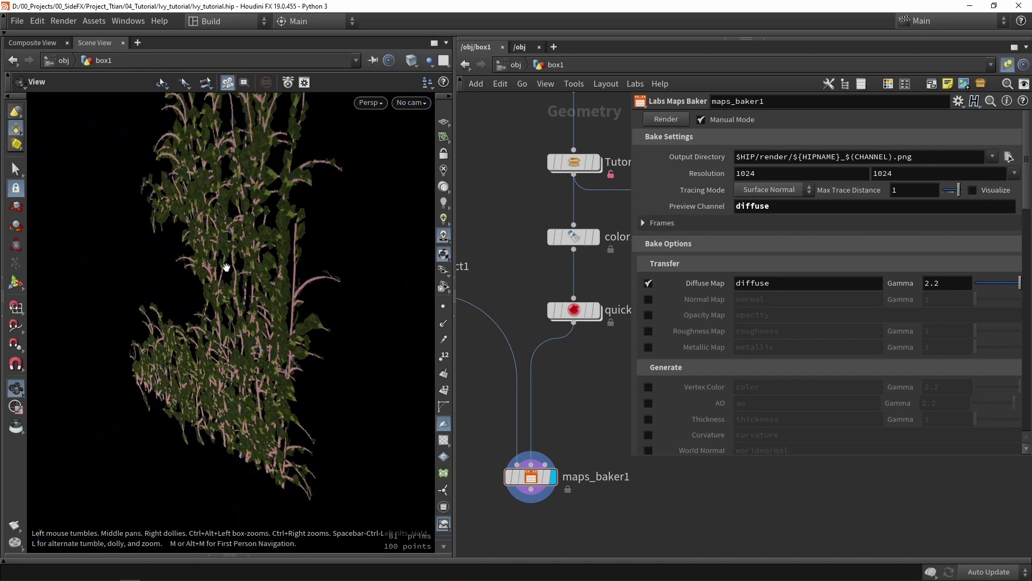
scroll(248, 246, up, 5)
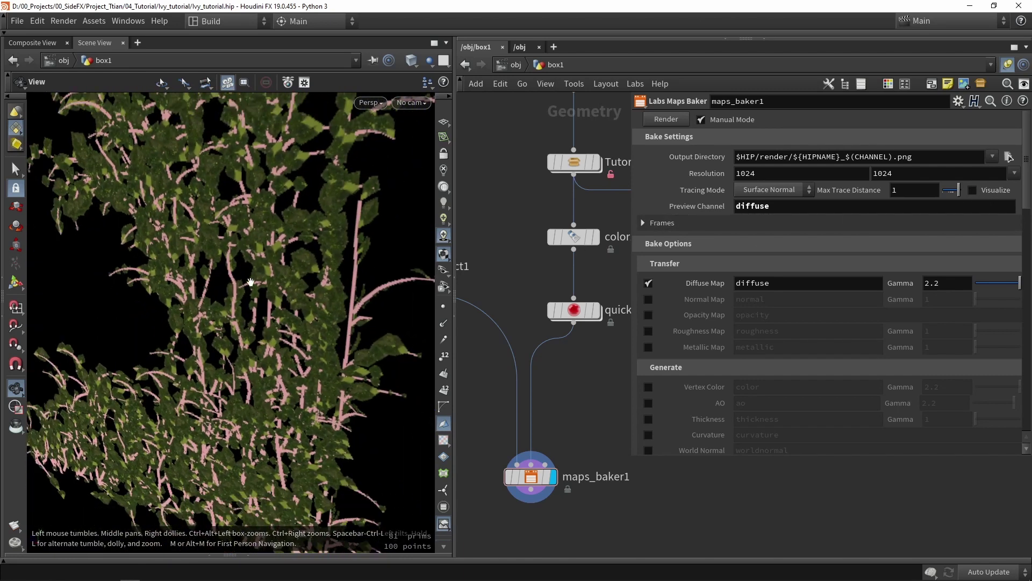
Step: Review the baker's advanced sampling options, and inspect the baked leaves and branches up close and the grid from its other side
scroll(713, 326, down, 10)
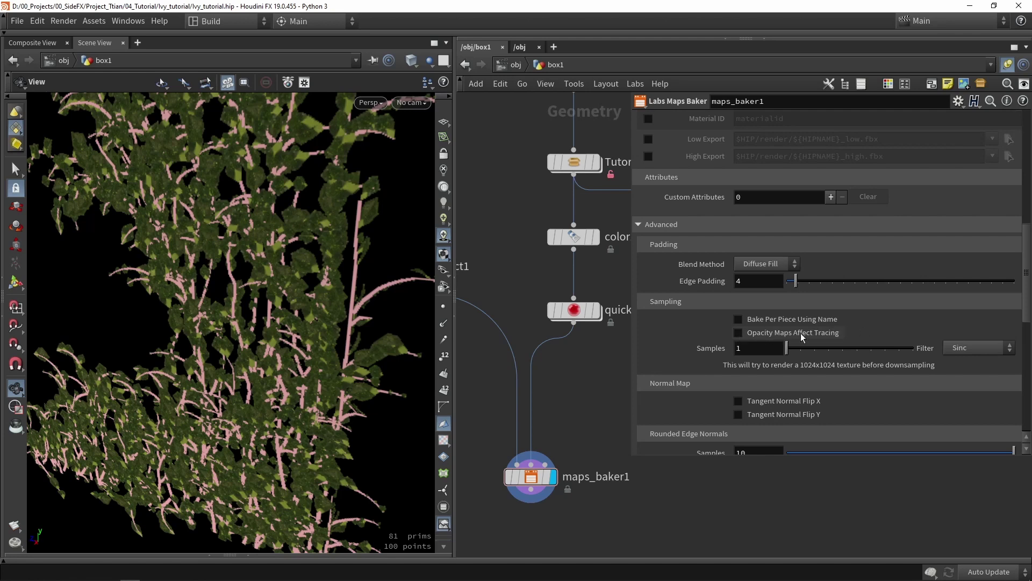
drag(268, 345, 298, 334)
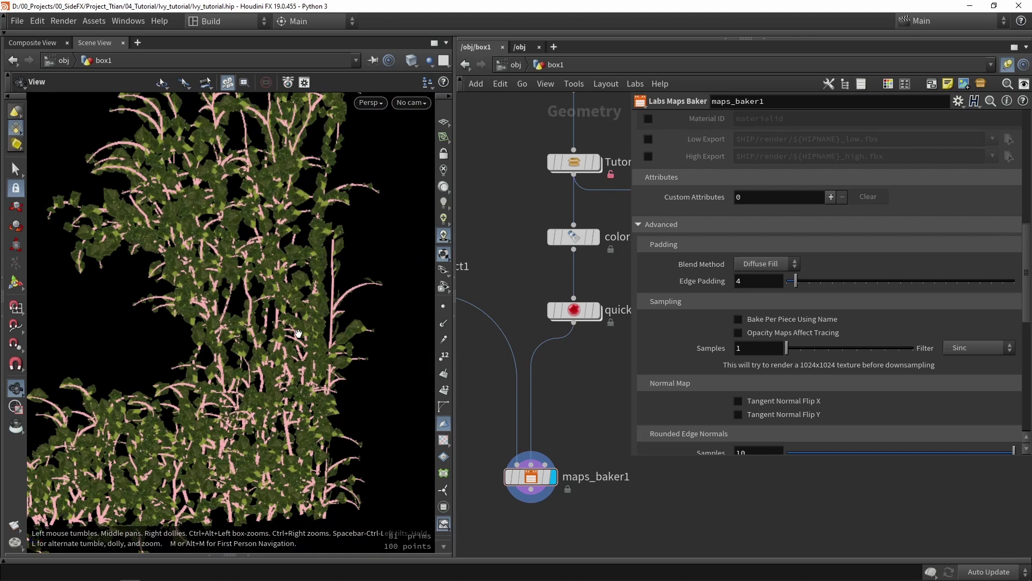
scroll(229, 342, up, 5)
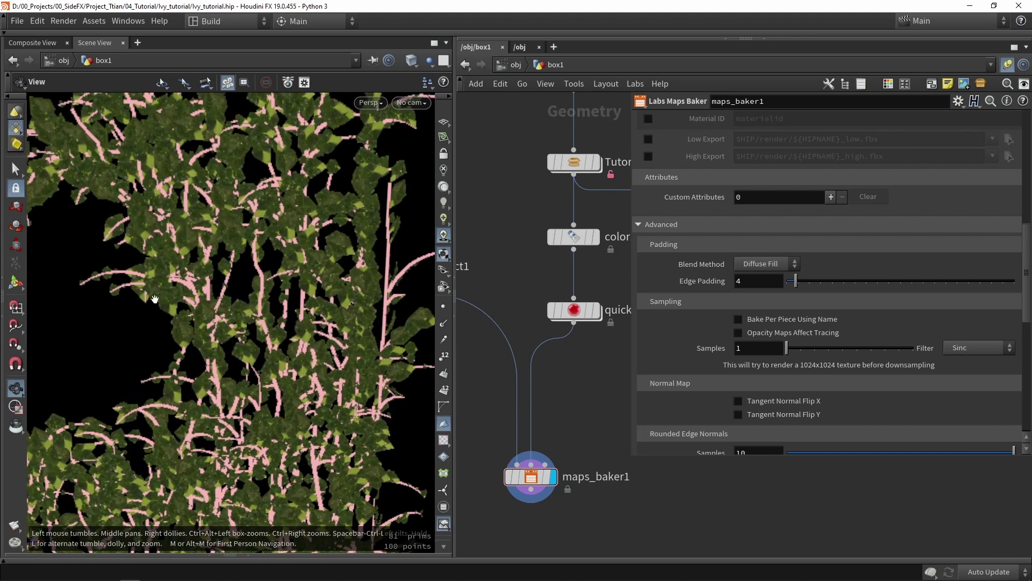
scroll(155, 299, up, 5)
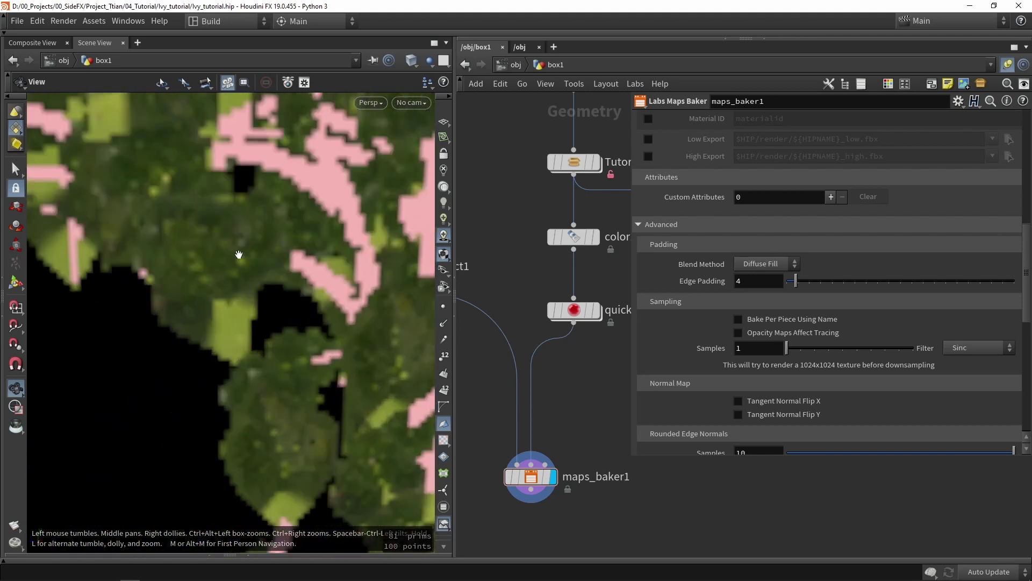
scroll(212, 292, down, 4)
middle_drag(237, 347, 288, 221)
middle_drag(285, 332, 287, 305)
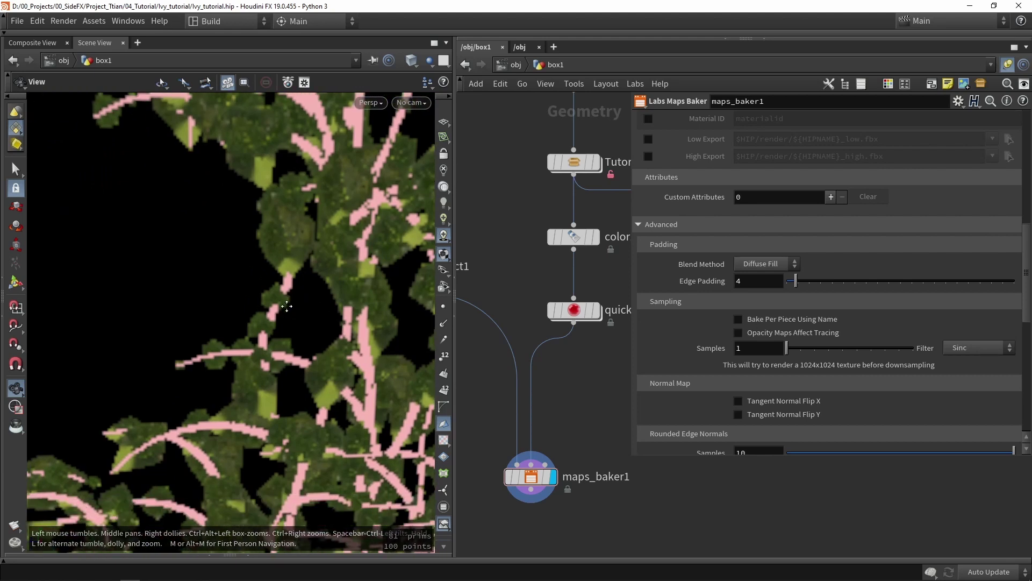
scroll(293, 296, down, 1)
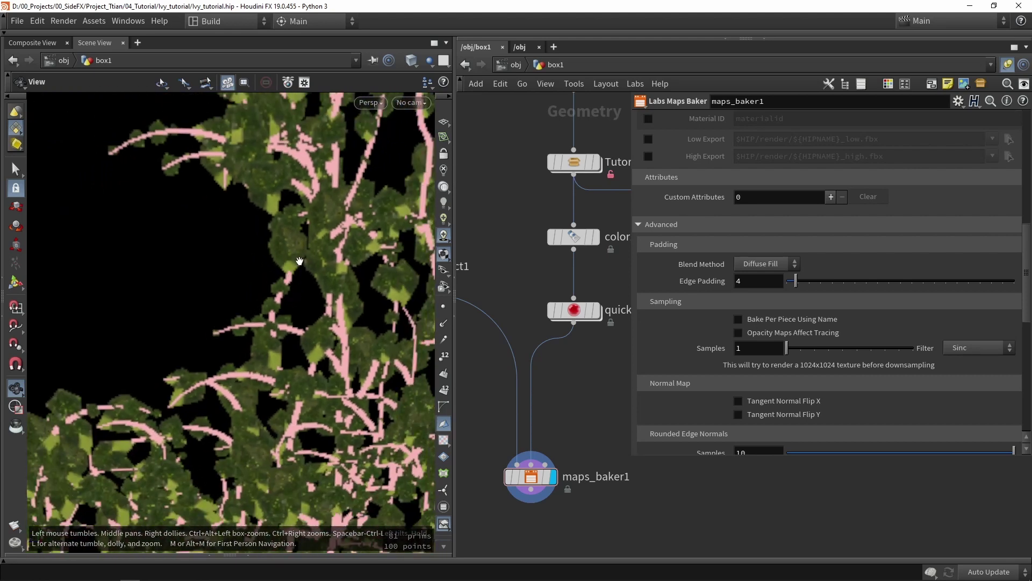
scroll(300, 261, down, 6)
middle_drag(299, 262, 302, 422)
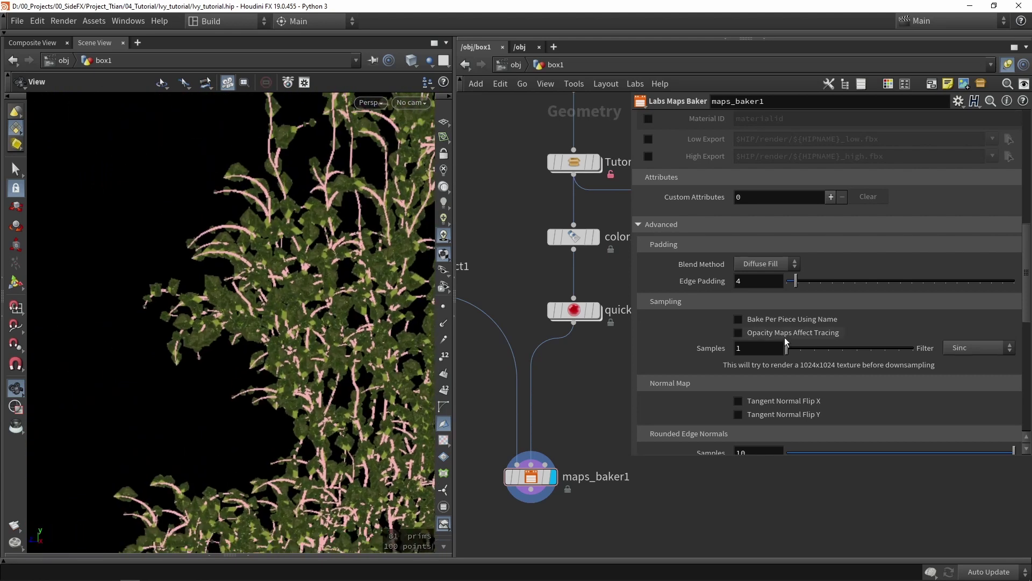
scroll(721, 342, up, 10)
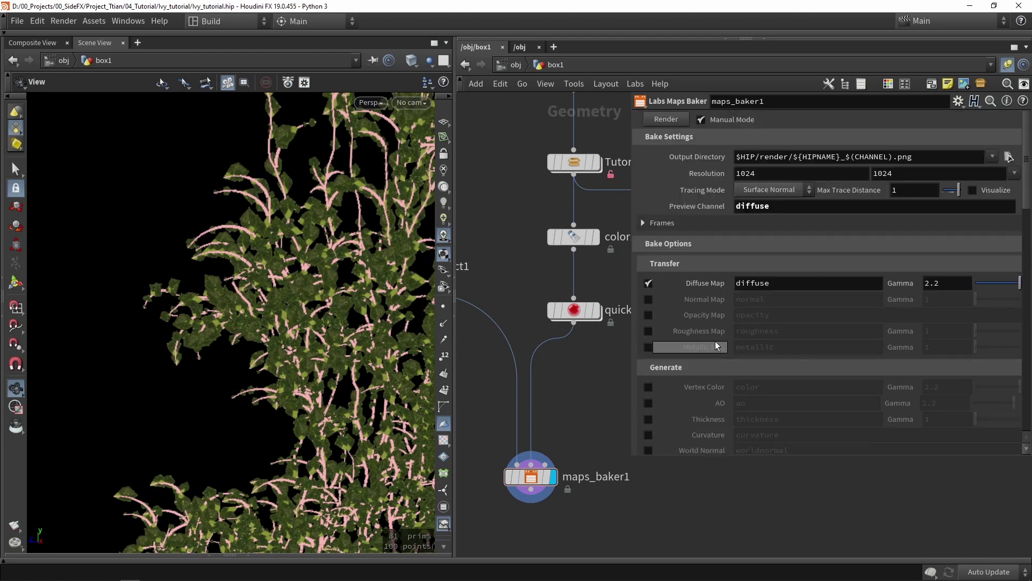
drag(299, 339, 281, 290)
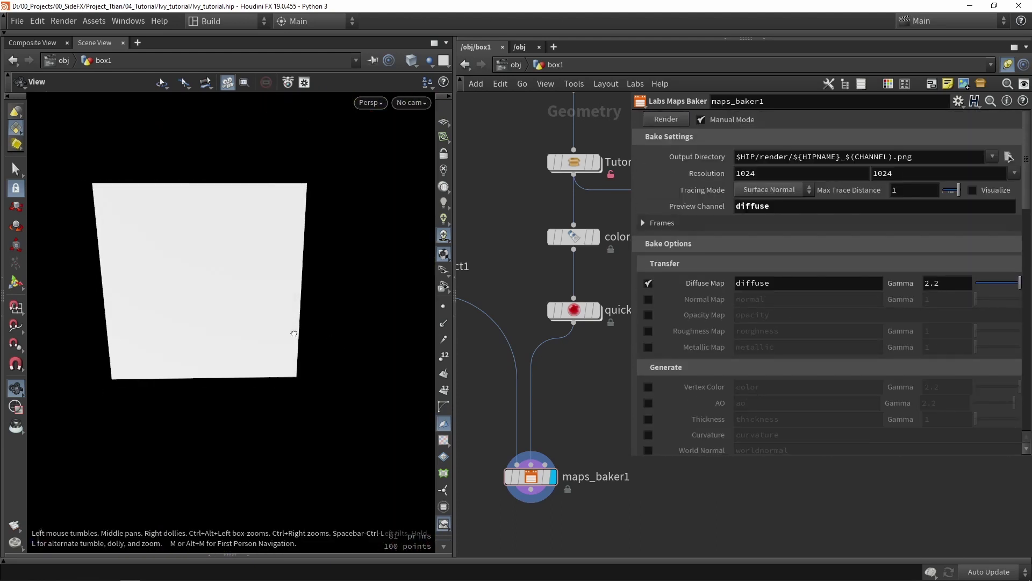
scroll(280, 309, down, 2)
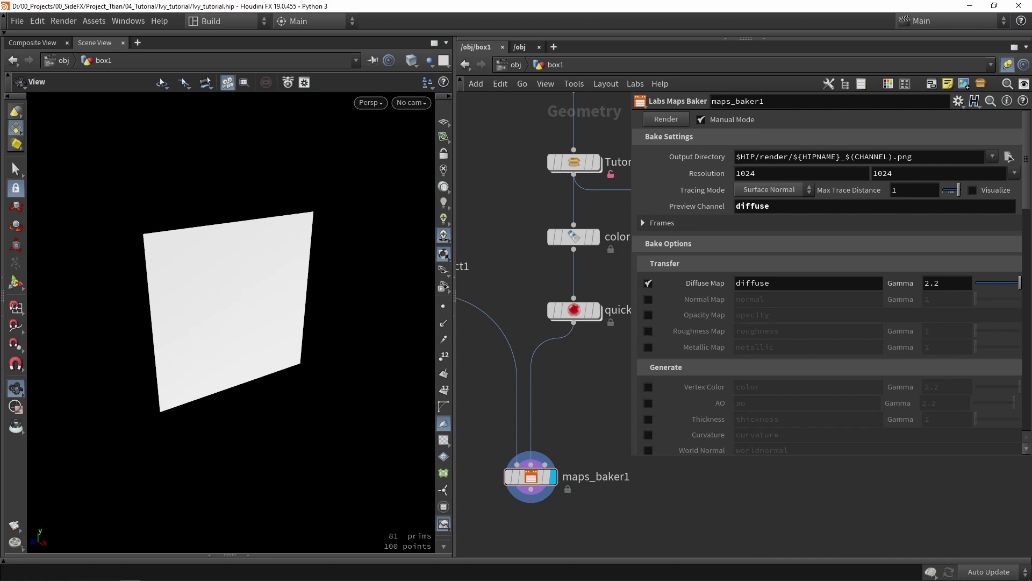
Step: Switch to Photos to inspect the leaf and branch detail in Ivy_tutorial_diffuse.png, and return to Houdini
drag(161, 580, 480, 44)
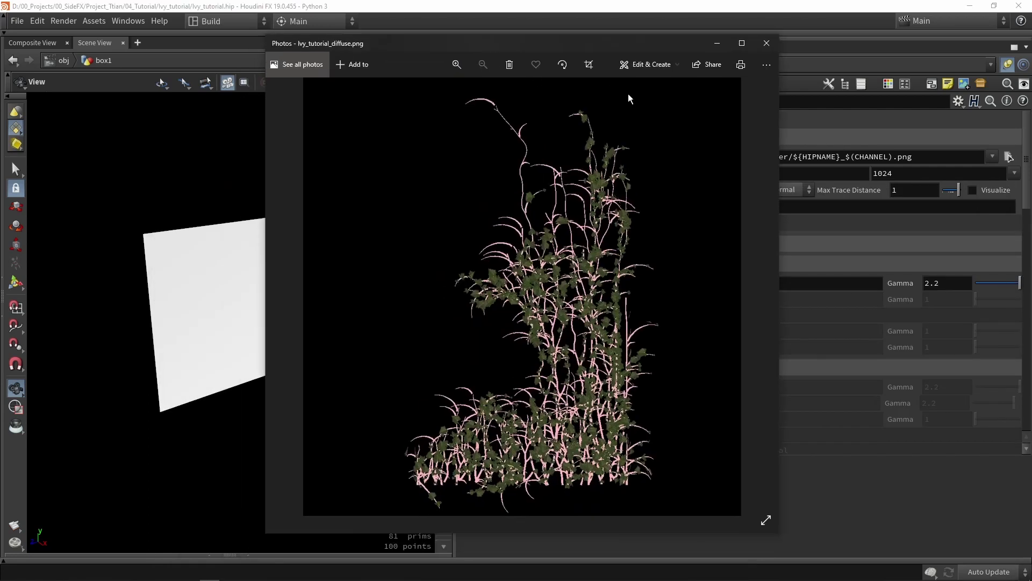
scroll(602, 344, up, 4)
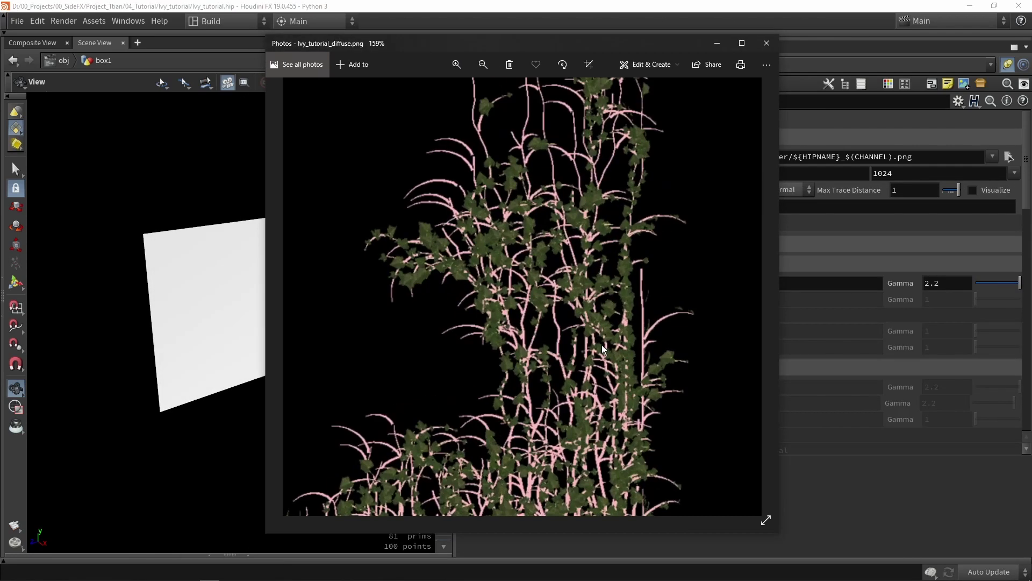
scroll(561, 329, up, 3)
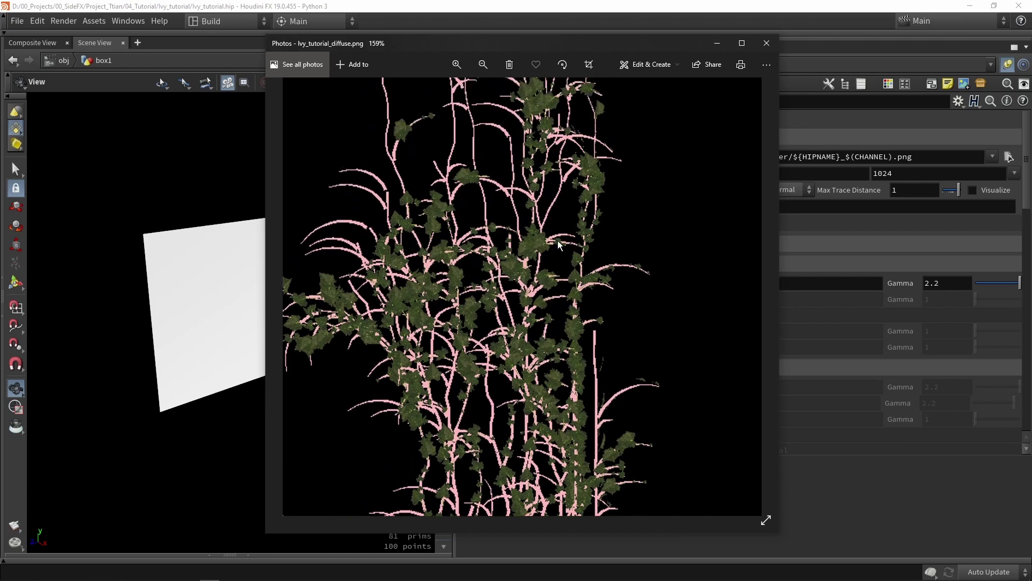
drag(537, 295, 535, 300)
drag(506, 164, 536, 269)
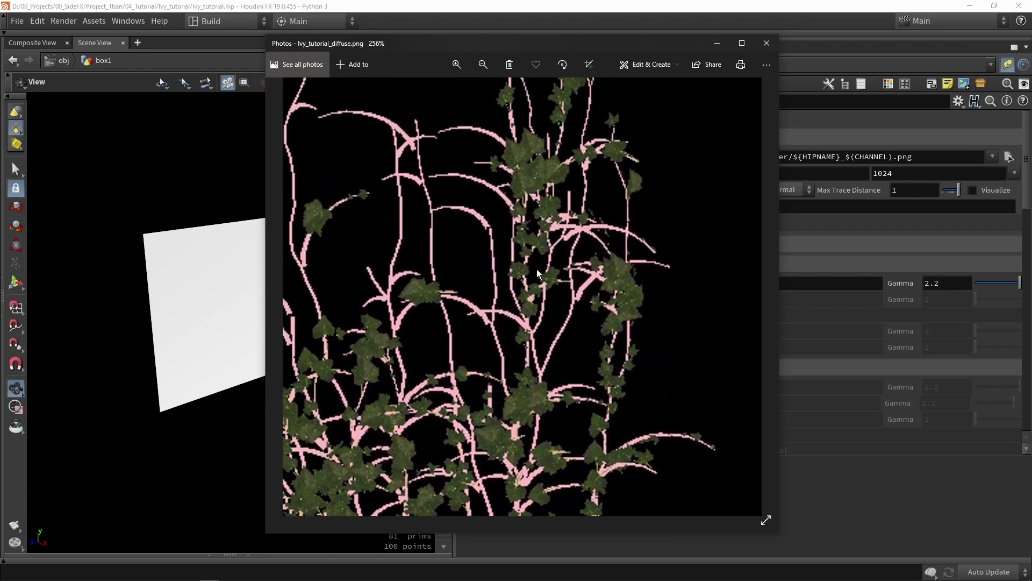
drag(580, 169, 556, 245)
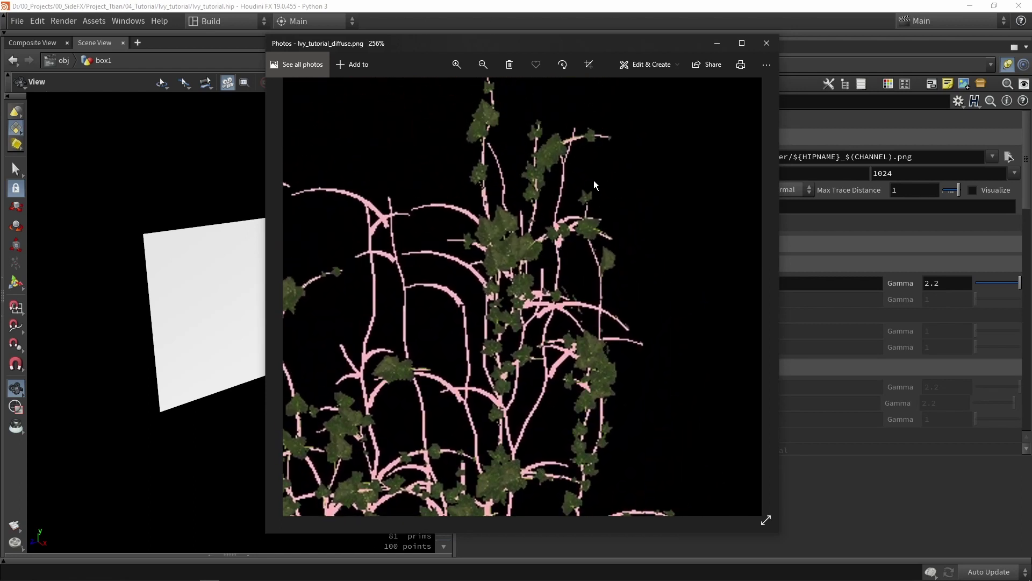
drag(611, 457, 599, 225)
drag(588, 411, 527, 275)
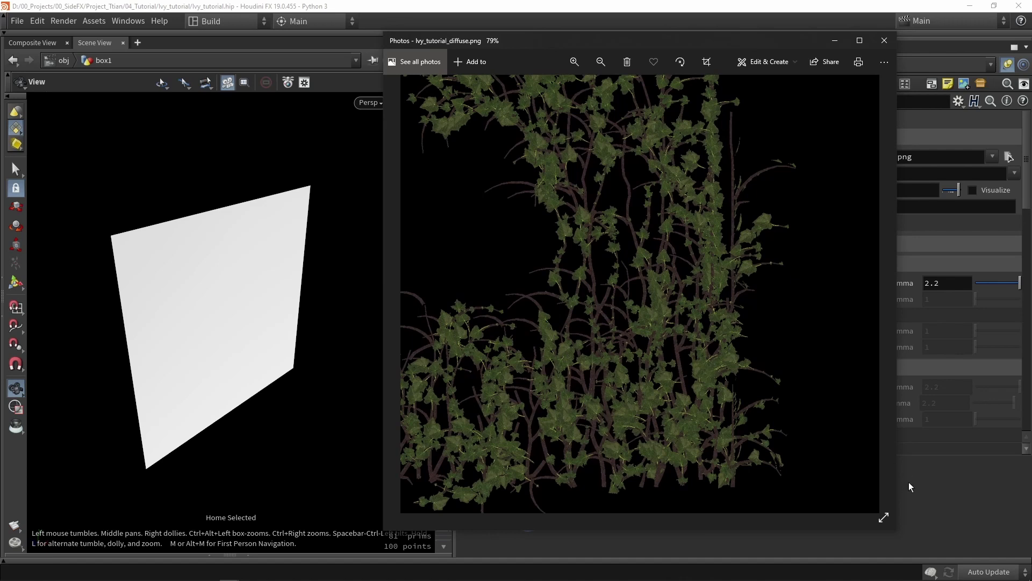
click(932, 494)
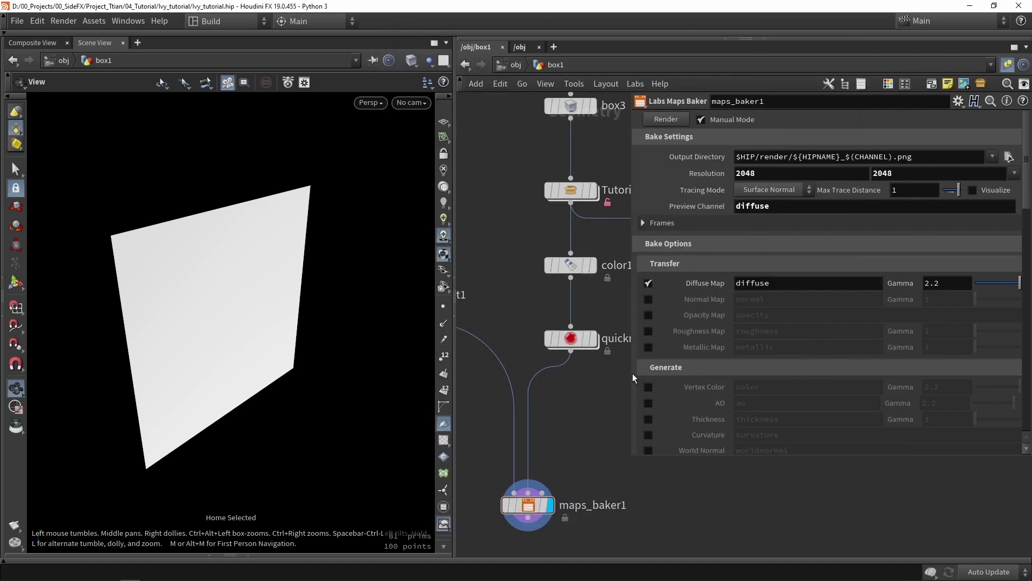
Step: Review the Branches material on quickmaterial1, examine the whole Ivy_tutorial_diffuse.png in Photos, and return to Houdini
click(571, 339)
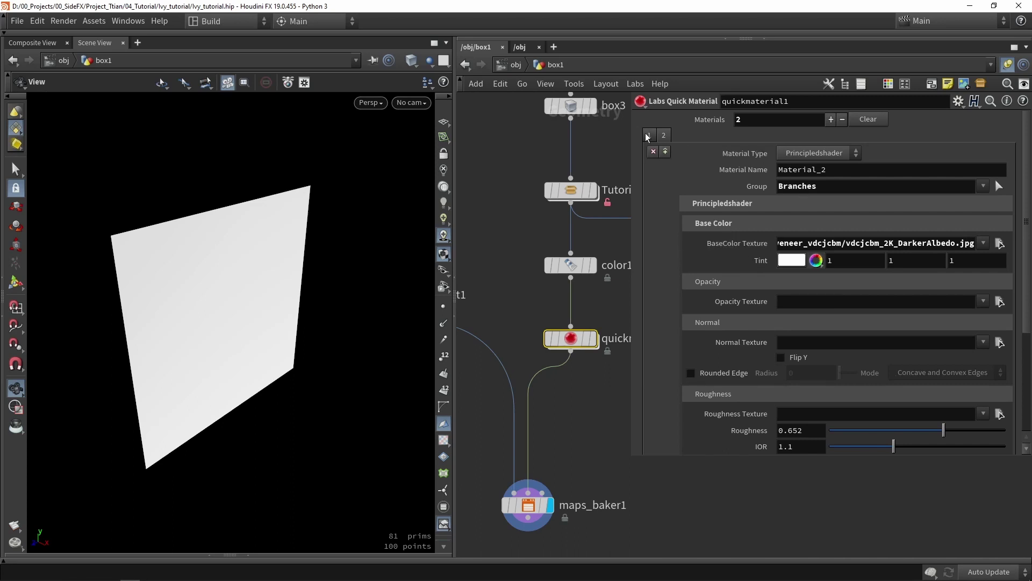
click(587, 413)
drag(1031, 226, 510, 46)
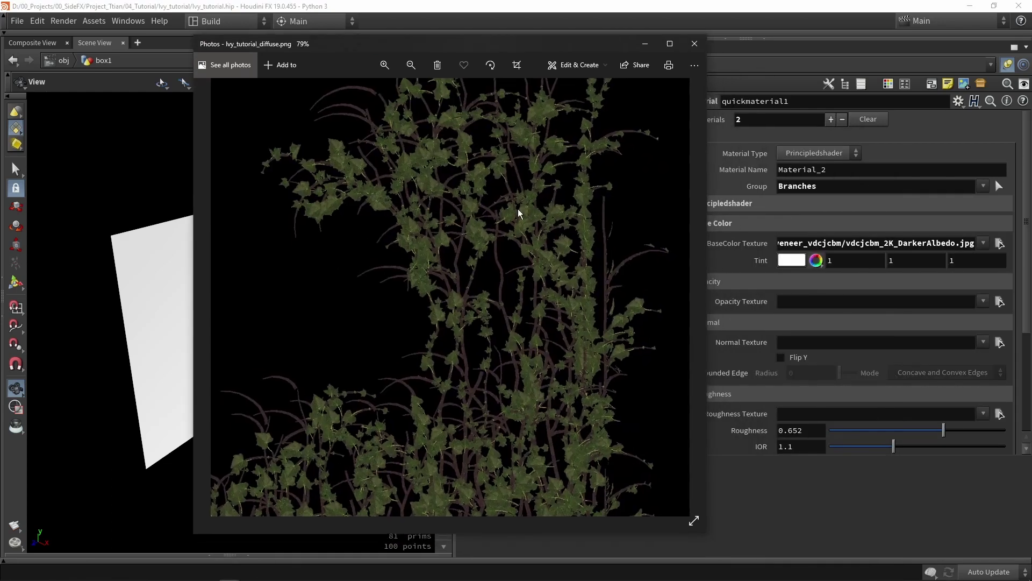
drag(554, 333, 541, 267)
drag(534, 386, 513, 218)
scroll(513, 221, left, 4)
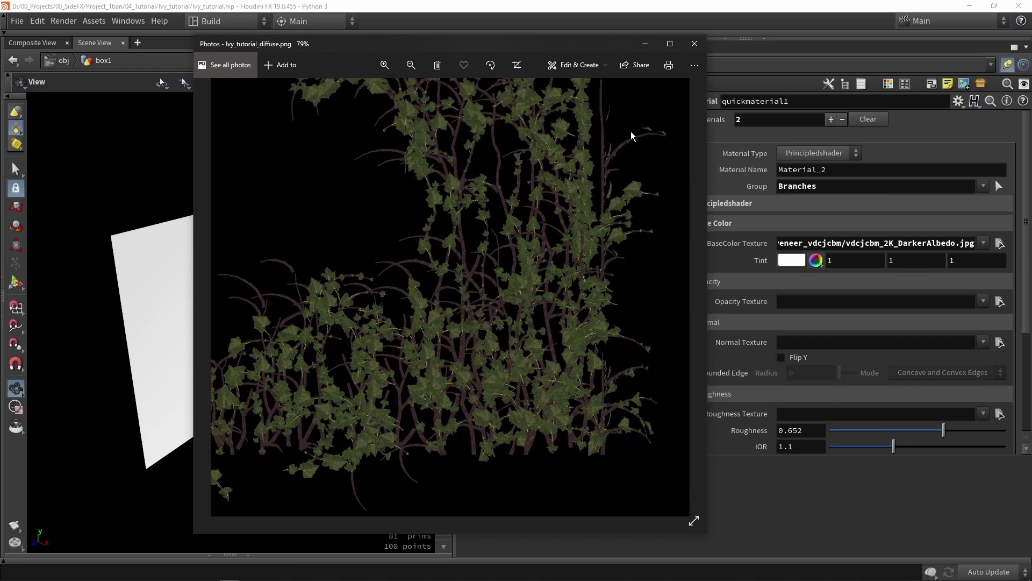
click(645, 43)
Step: Display the Tutorial_Ivy node, open its parameters, and inspect the generated ivy from the side
scroll(666, 418, down, 3)
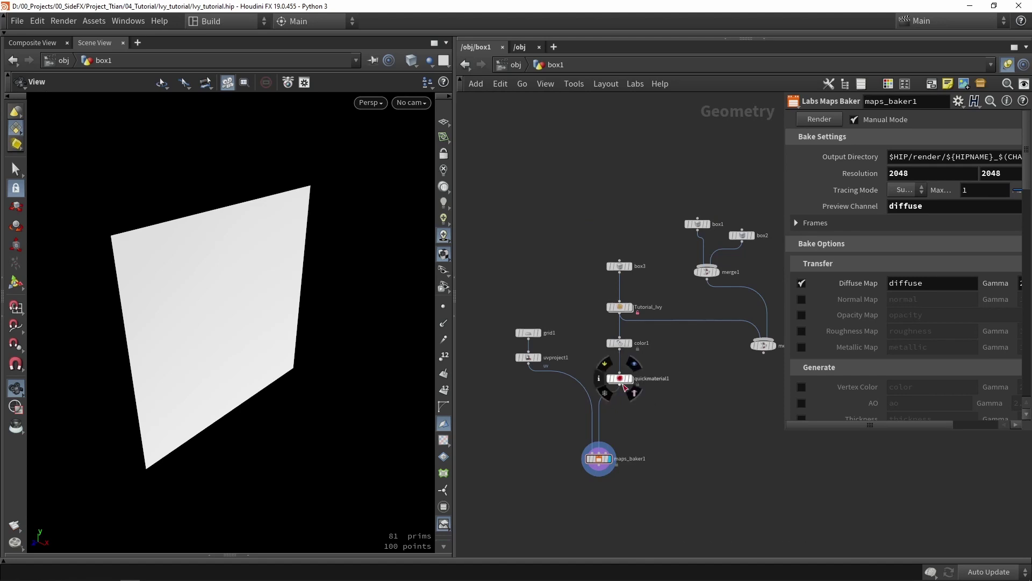
key(h)
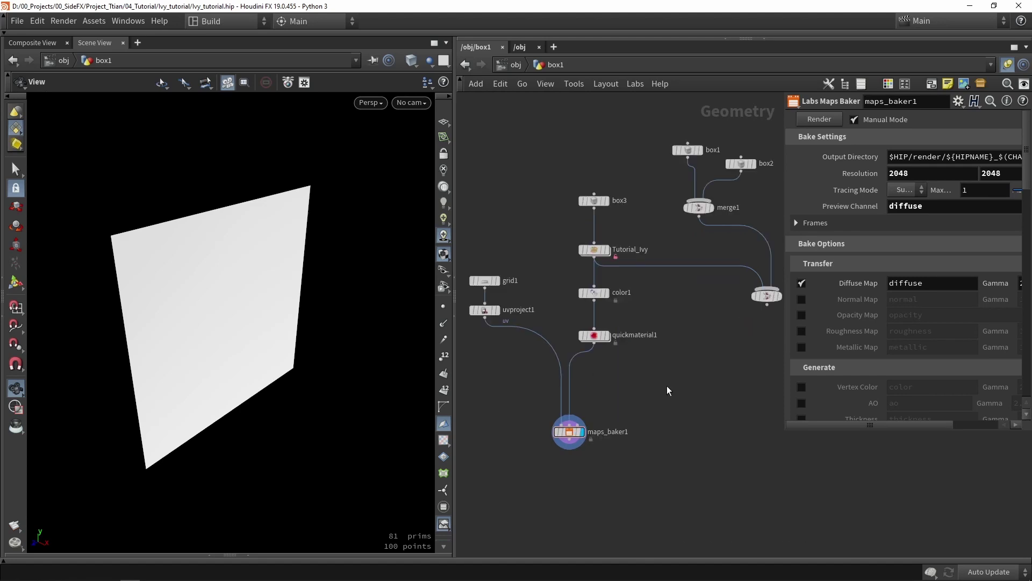
click(605, 251)
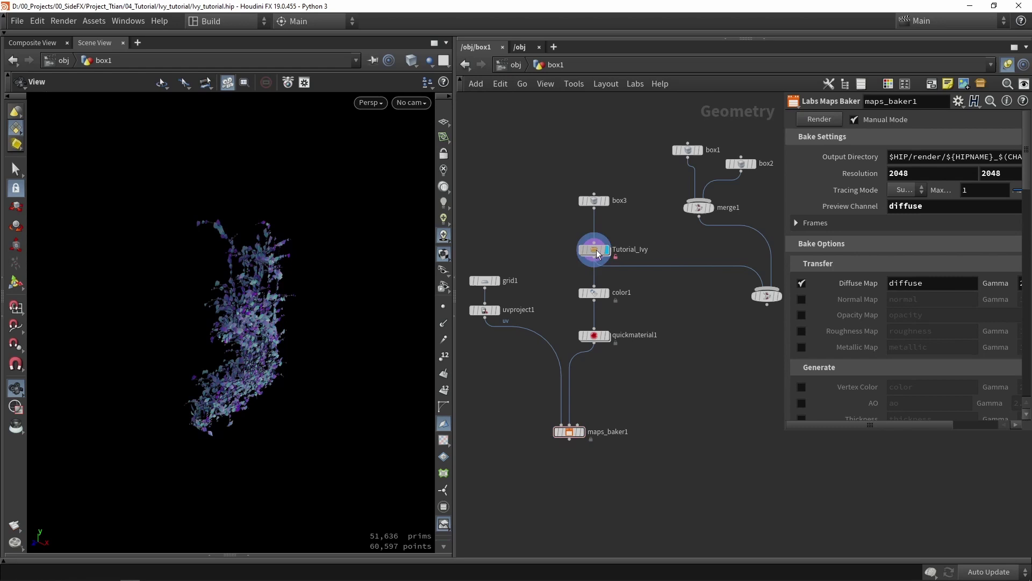
click(596, 254)
scroll(325, 330, up, 4)
drag(325, 330, 242, 311)
scroll(242, 311, down, 3)
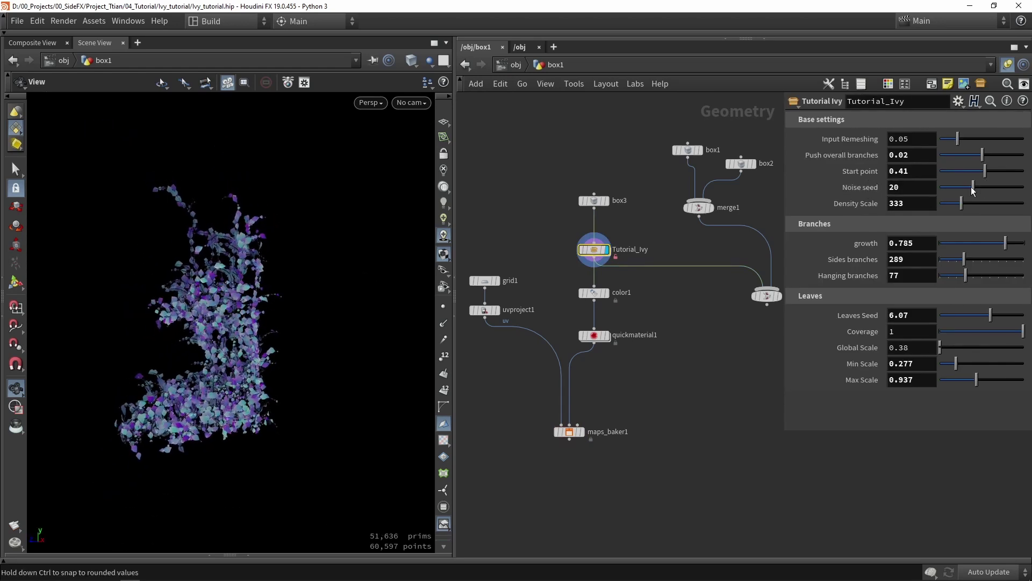
Step: Try Noise seed values of 10.3 and 31.9 on Tutorial_Ivy and inspect the ivy's shape
drag(973, 189, 958, 187)
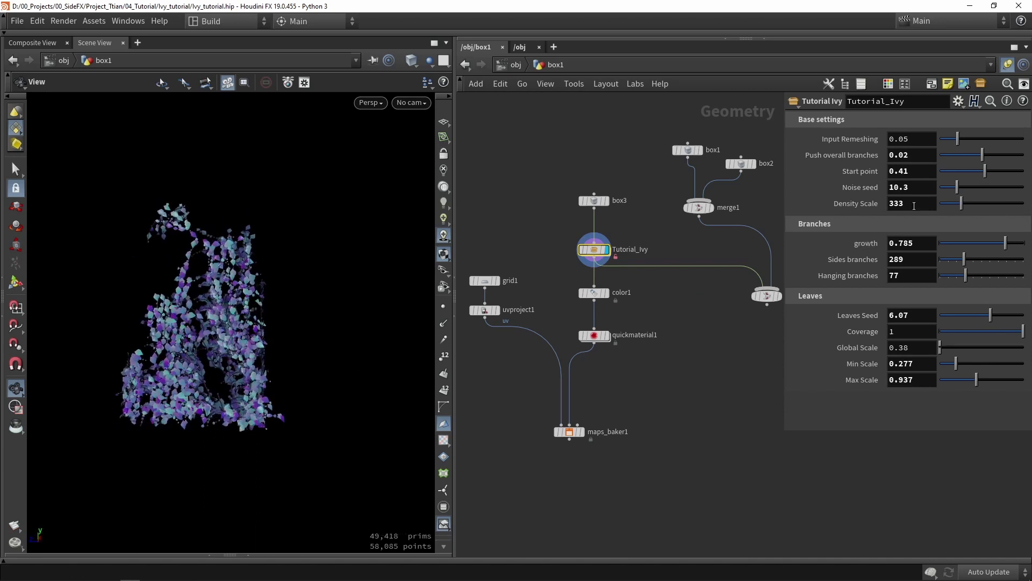
click(993, 187)
drag(301, 333, 271, 339)
right_drag(270, 339, 224, 366)
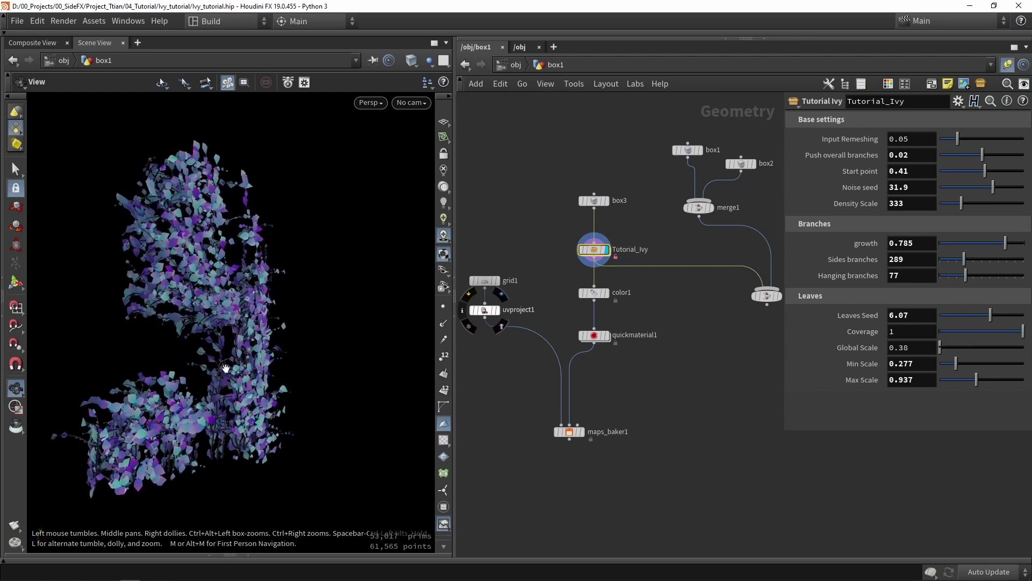
middle_drag(224, 367, 254, 356)
right_drag(253, 356, 432, 326)
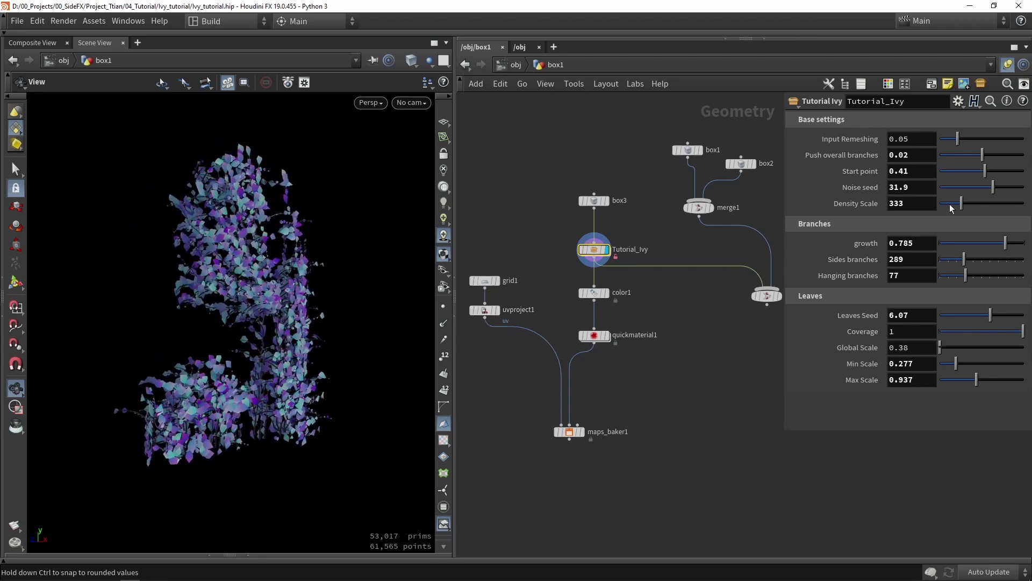
Step: Try a Density Scale of 135 on Tutorial_Ivy and a Uniform Scale of 0.77 on box3
drag(952, 208, 940, 204)
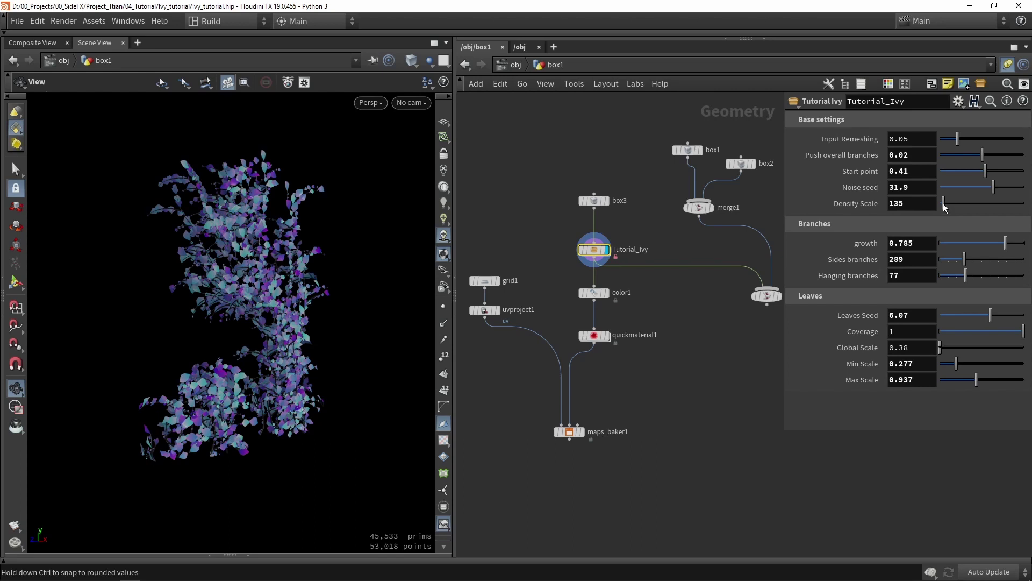
click(594, 200)
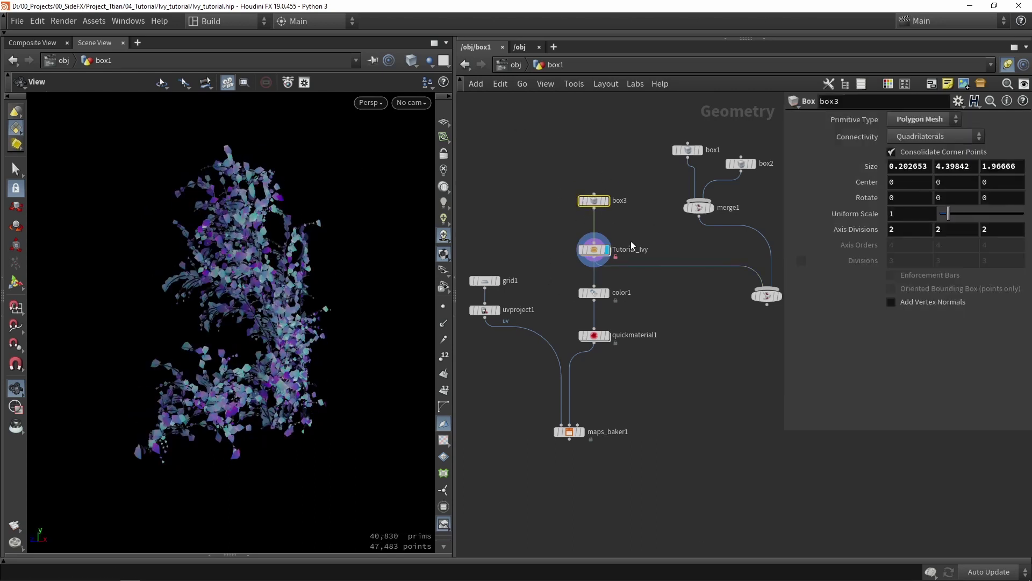
drag(949, 213, 946, 214)
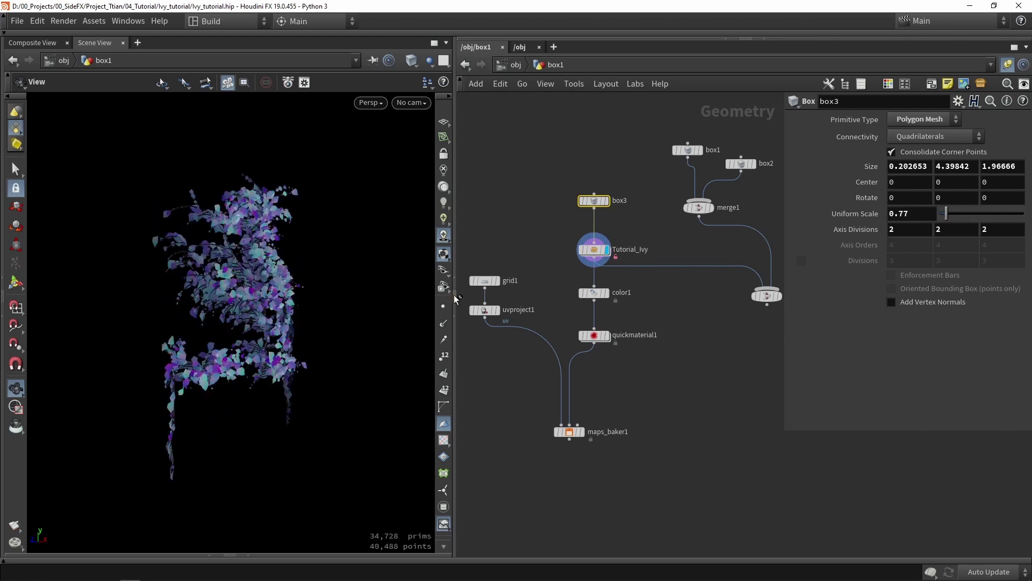
Step: Undo the trial changes to box3's Uniform Scale and to Tutorial_Ivy's Density Scale and Noise seed
key(ctrl+z)
key(ctrl+z)
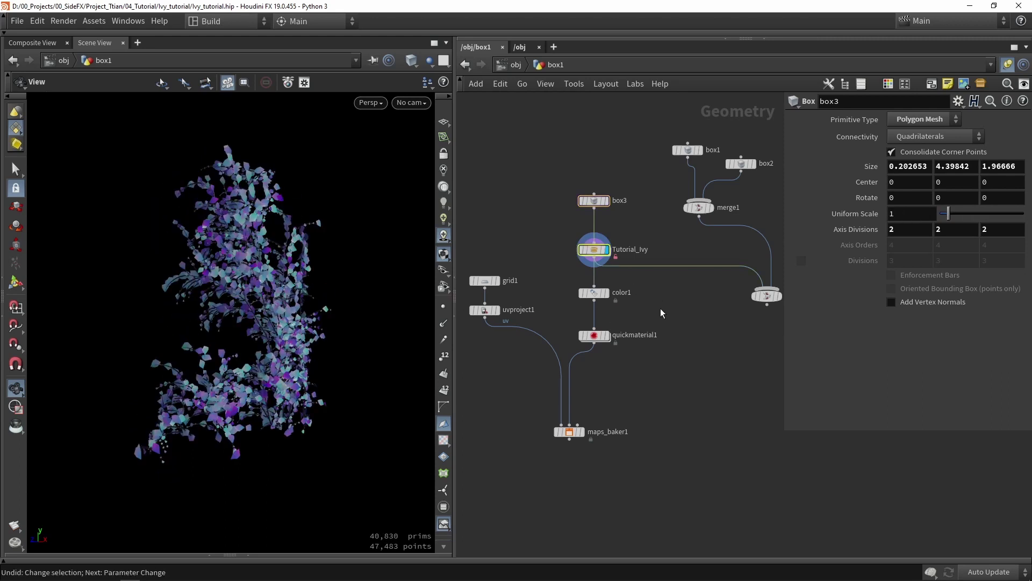
key(ctrl+z)
click(594, 249)
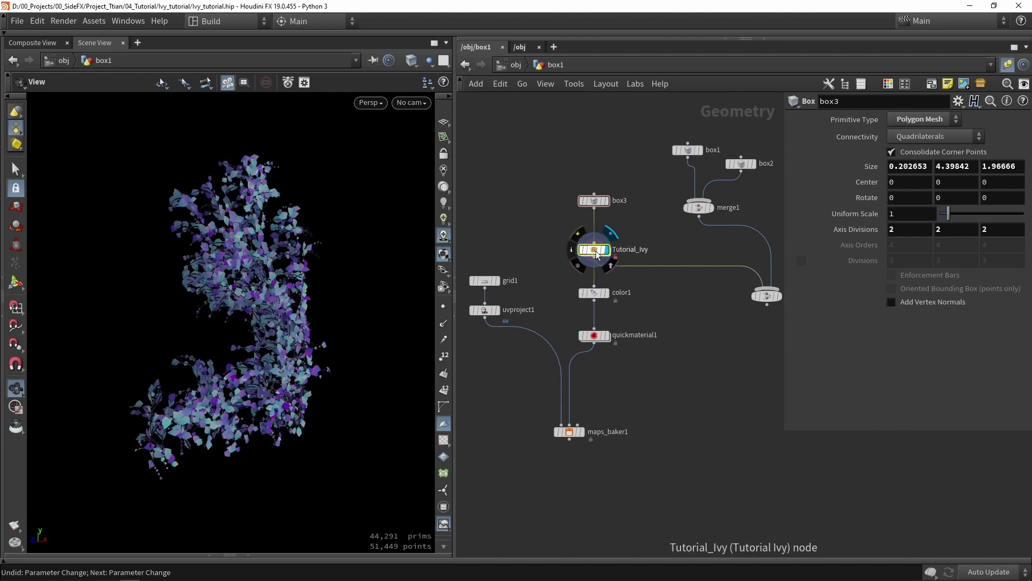
key(ctrl+z)
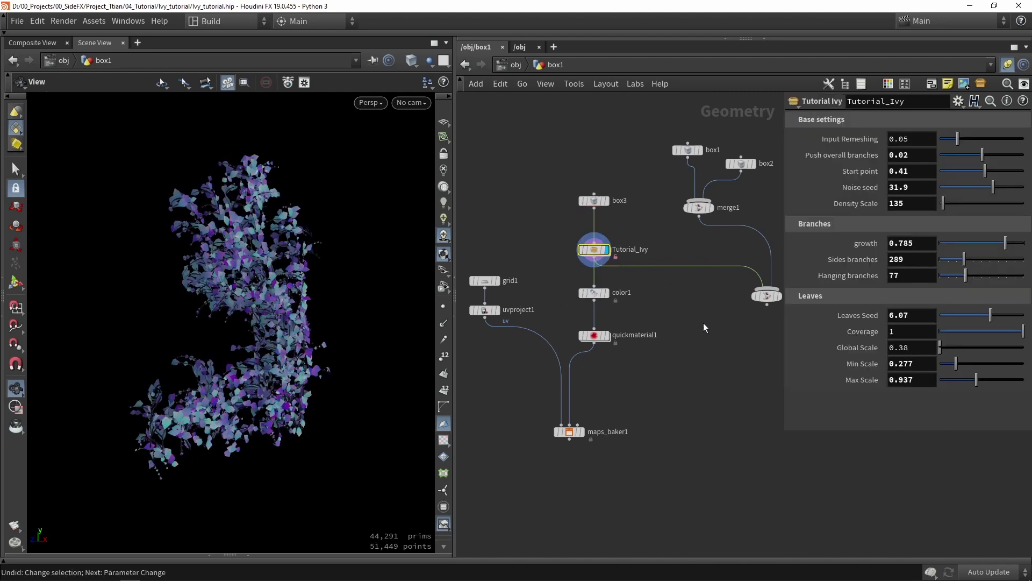
key(ctrl+z)
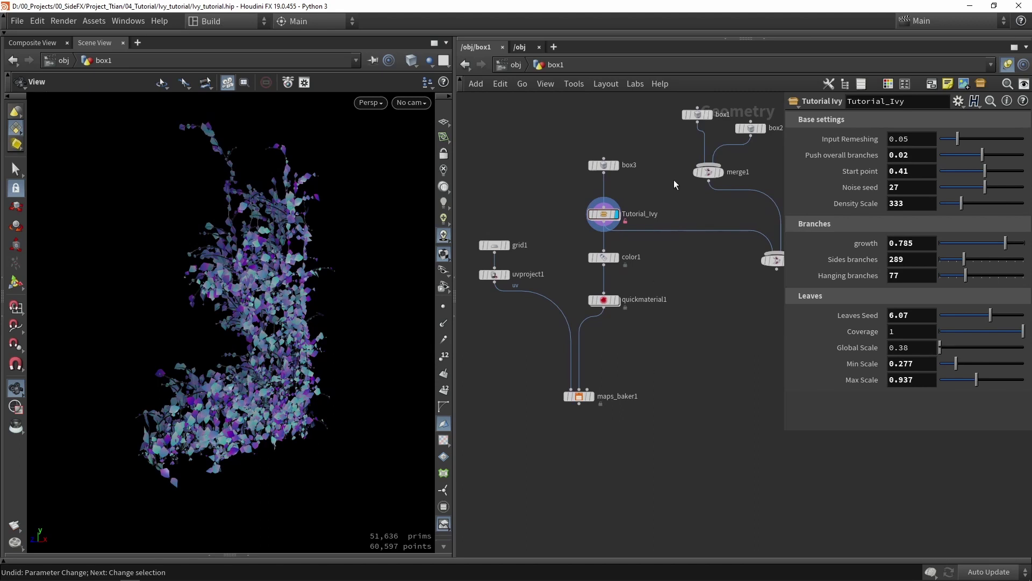
Step: Add a Clip node, feed it from color1's output, and display its result
scroll(624, 260, up, 3)
click(611, 263)
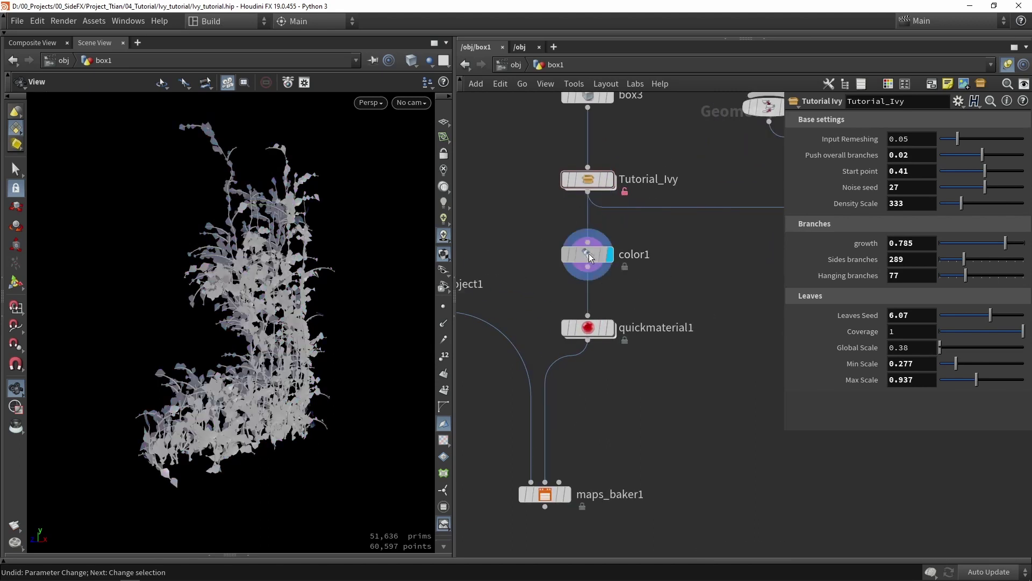
click(589, 254)
key(Tab)
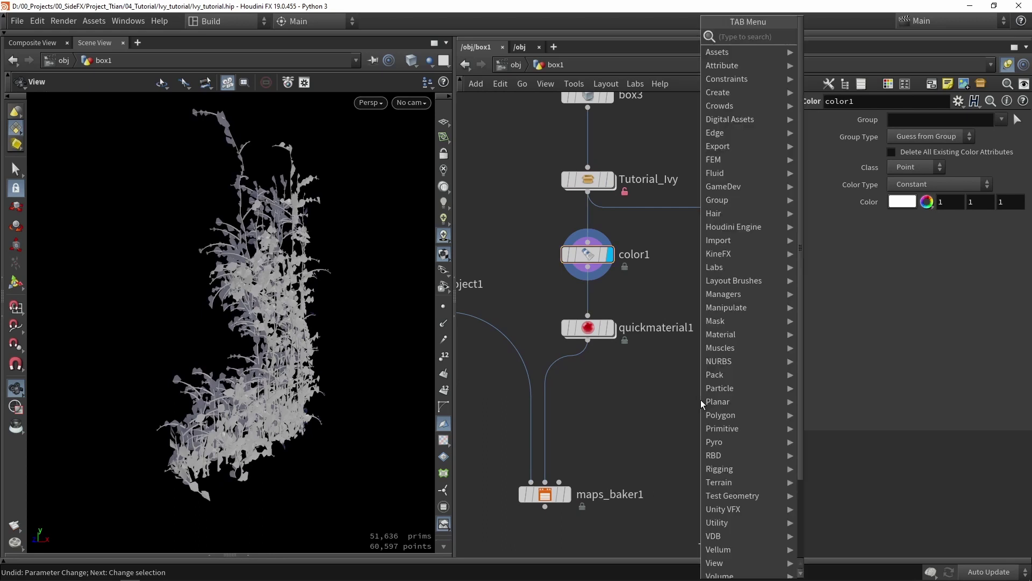
text(clip)
key(Return)
click(701, 399)
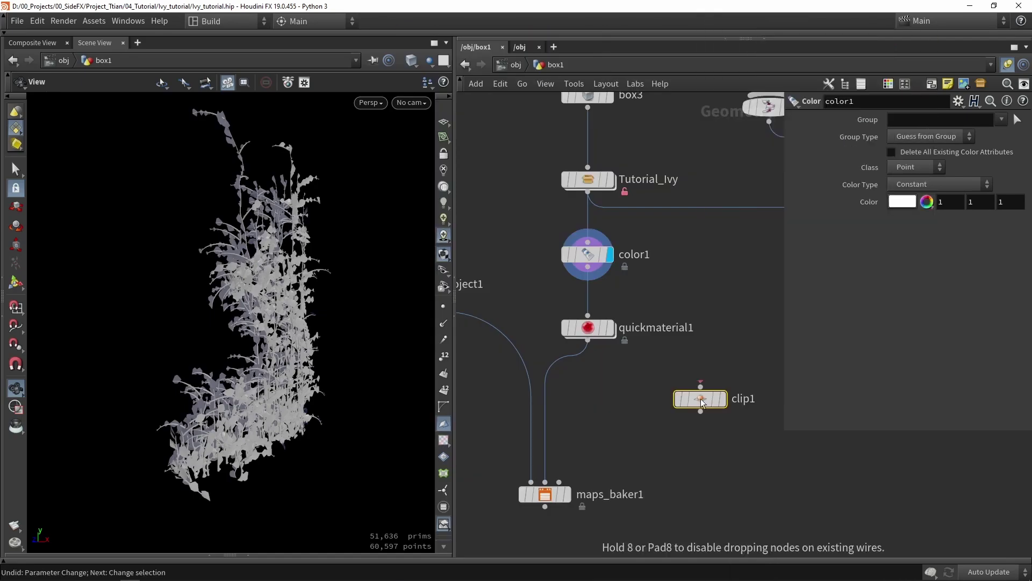
drag(588, 268, 700, 387)
click(720, 399)
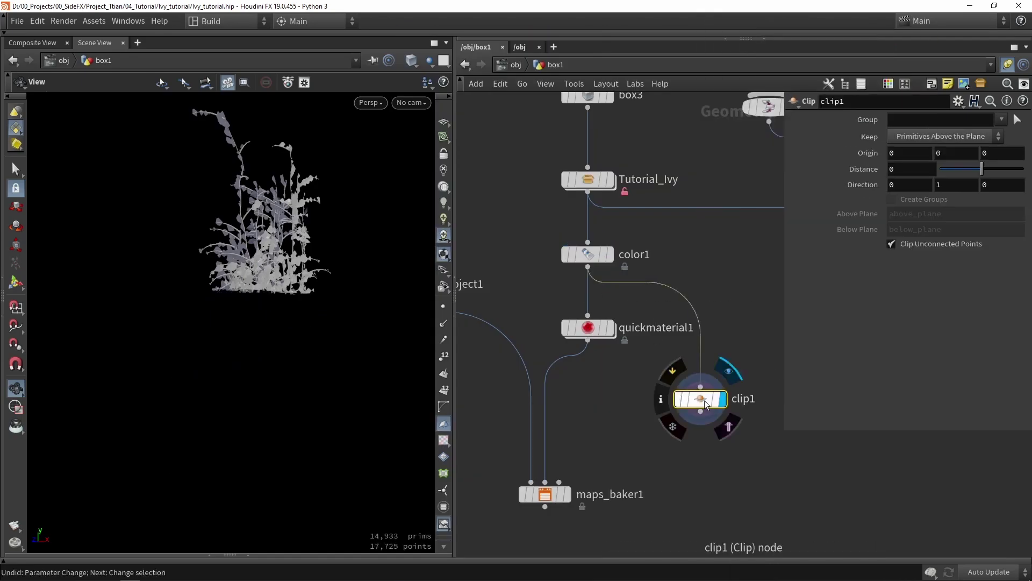
Step: Set the clip plane's direction to 1, 0, 0 and move its origin to 0.17486 in X, keeping the ivy's front leaves
click(22, 285)
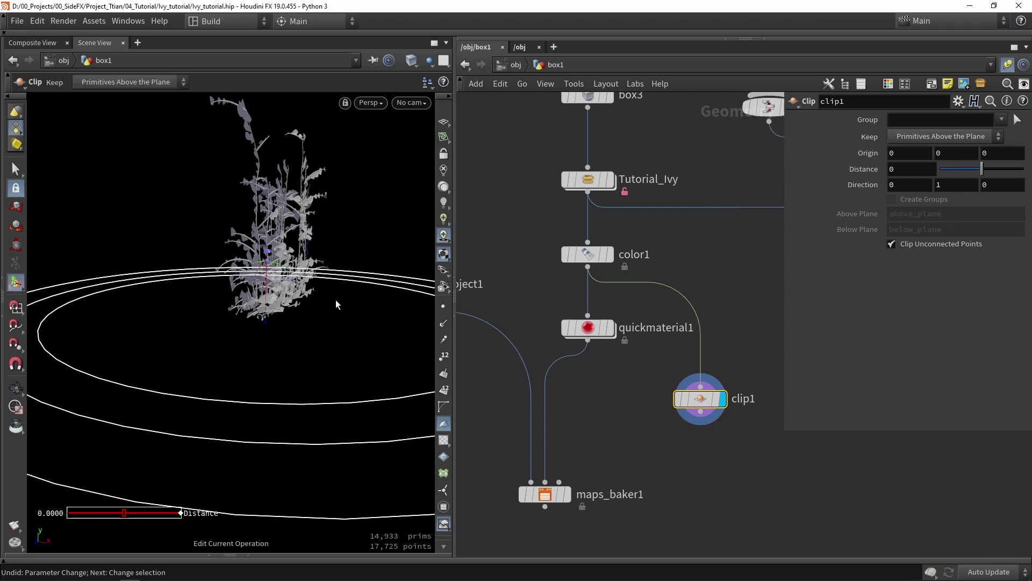
drag(282, 267, 356, 386)
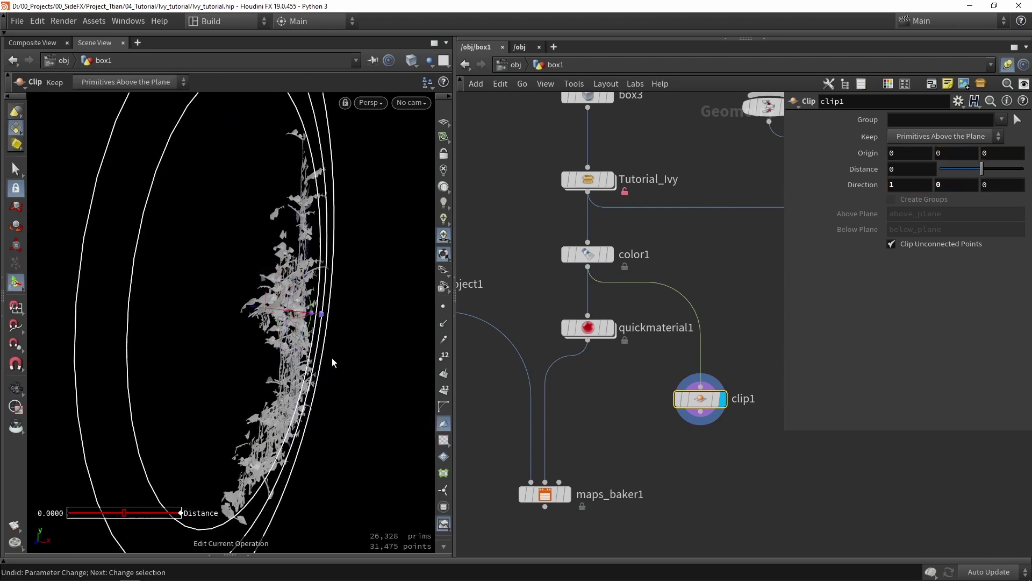
alt+drag(286, 317, 258, 321)
alt+drag(295, 231, 231, 201)
Step: Add a Merge node combining uvproject1 and clip1, and display the clipped leaves together with the grid
scroll(648, 411, down, 3)
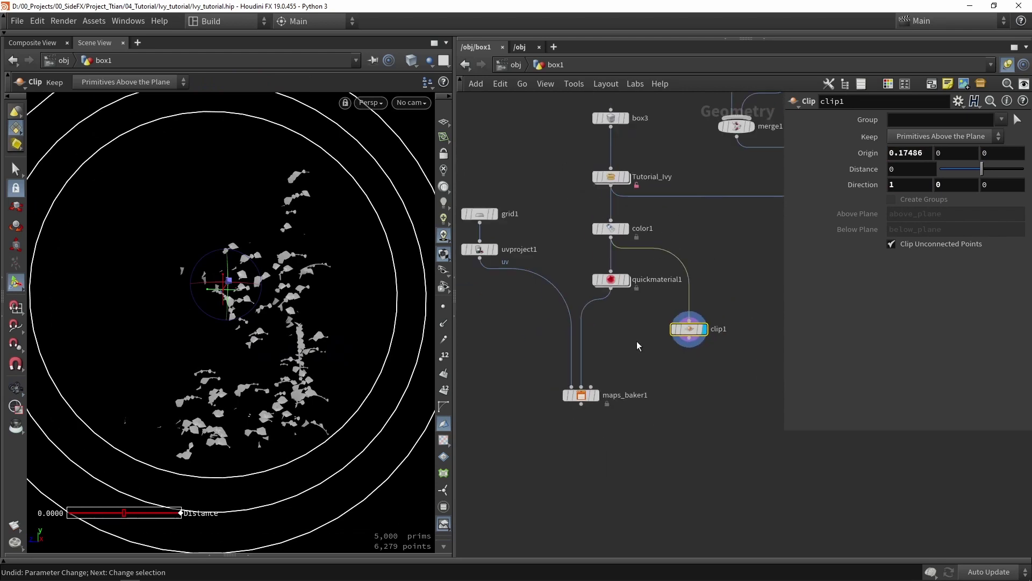
key(Tab)
text(merge)
key(Return)
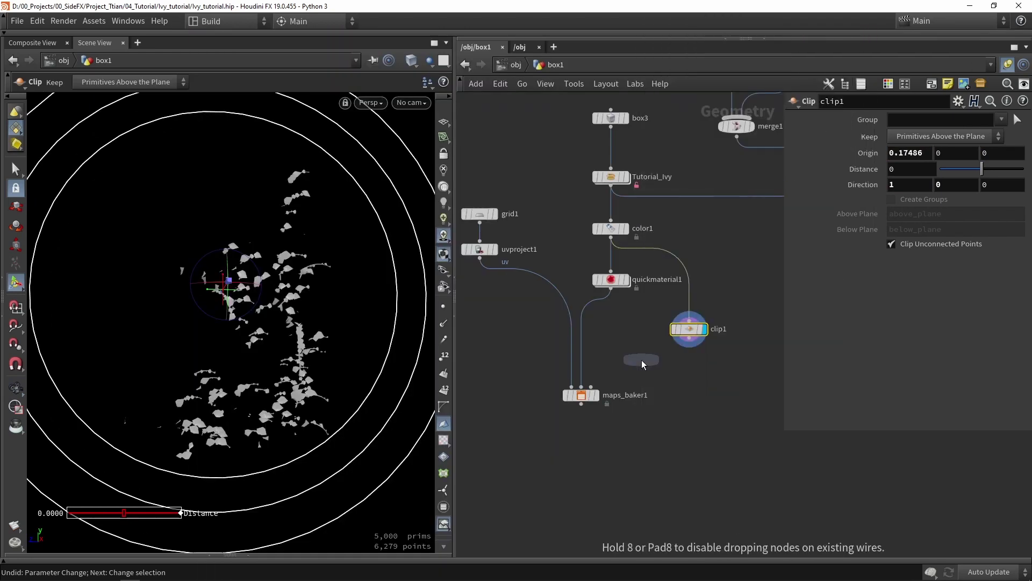
click(707, 458)
drag(477, 264, 706, 445)
drag(688, 342, 711, 441)
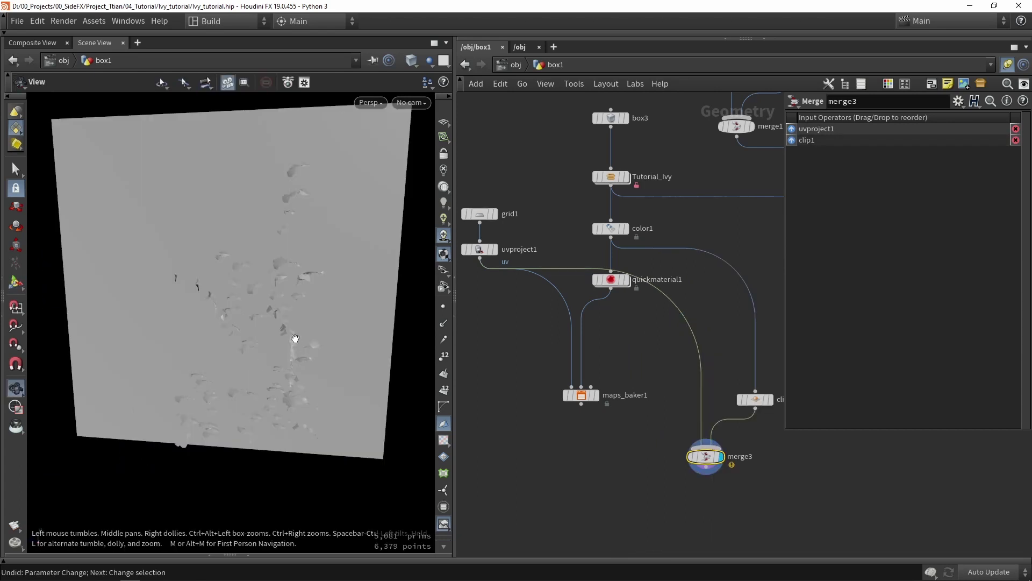
Step: Insert a UV Quick Shade with the baked ivy texture between uvproject1 and merge3, and display merge3
alt+drag(295, 338, 271, 319)
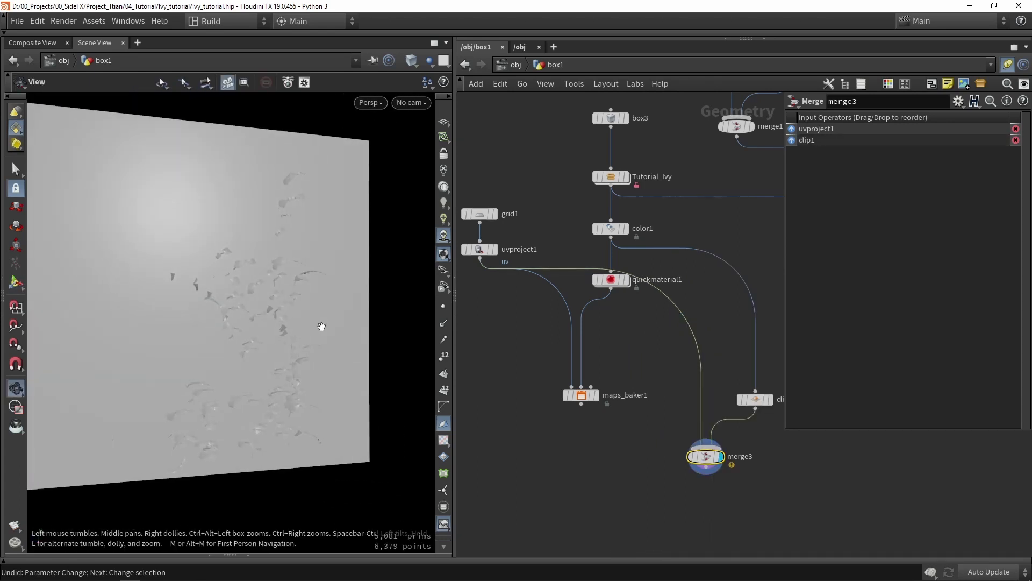
key(Escape)
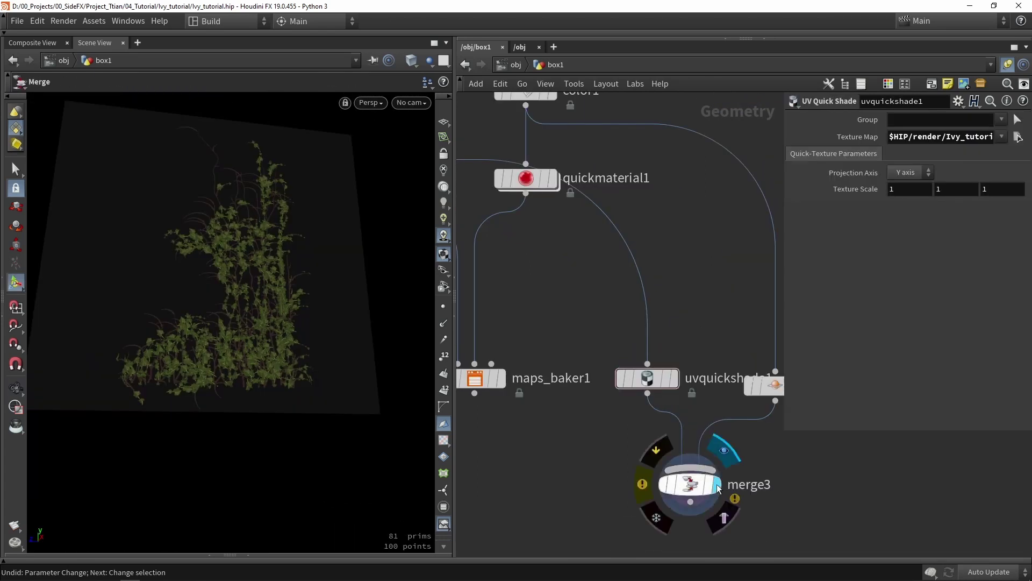
click(719, 487)
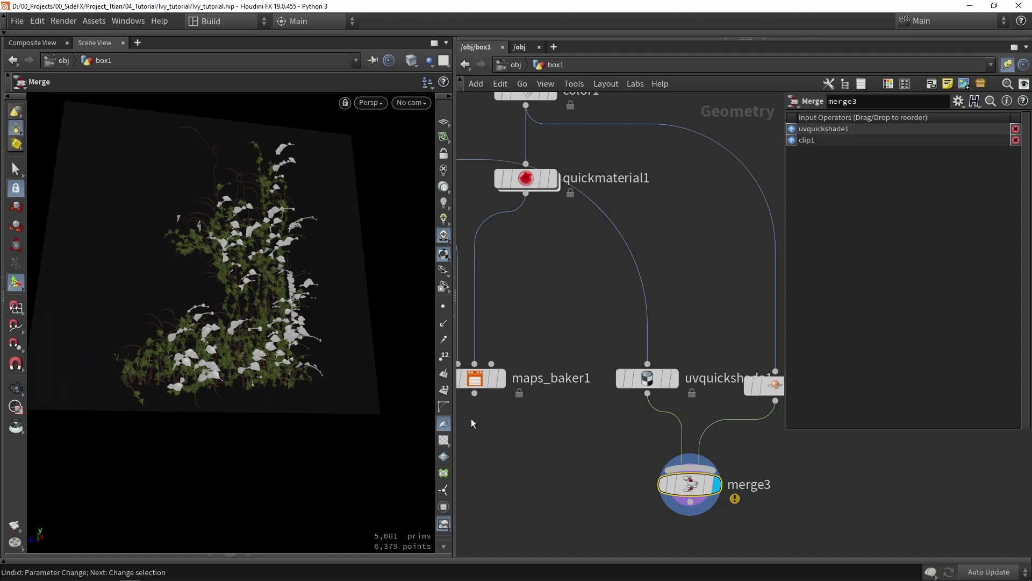
Step: Insert a Transform node between clip1 and merge3
key(Tab)
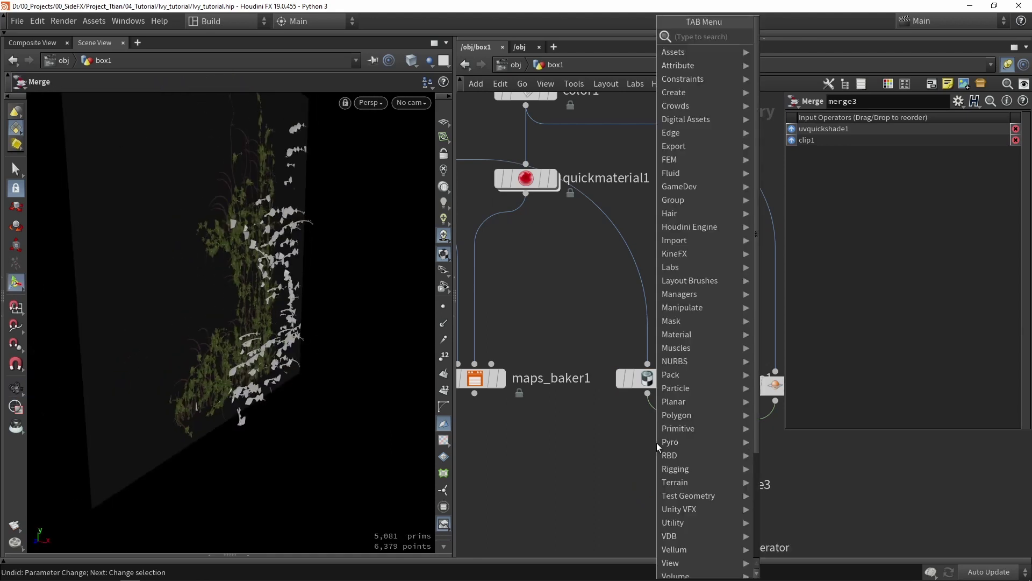
text(tra)
click(789, 62)
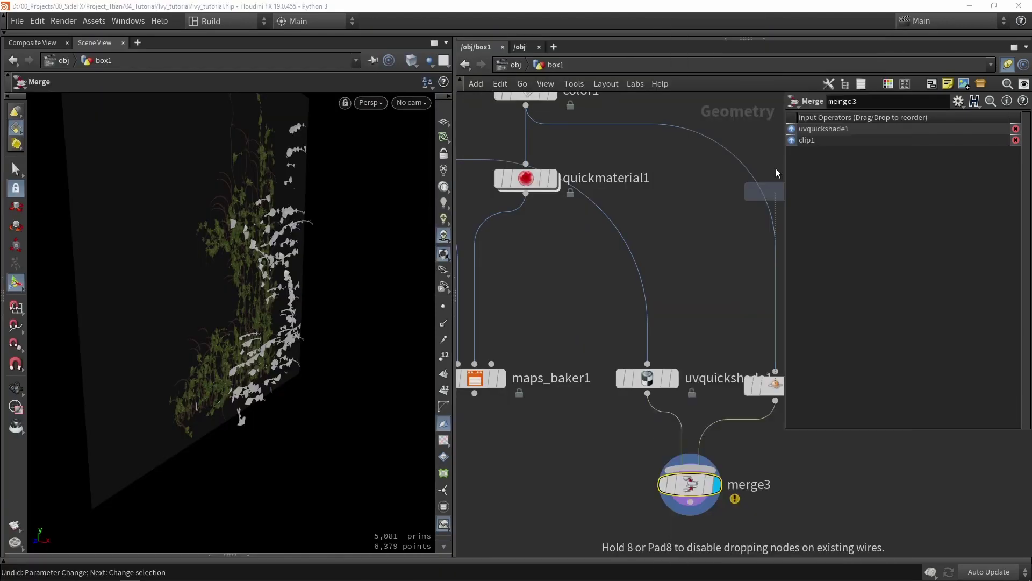
click(732, 426)
drag(734, 464, 750, 464)
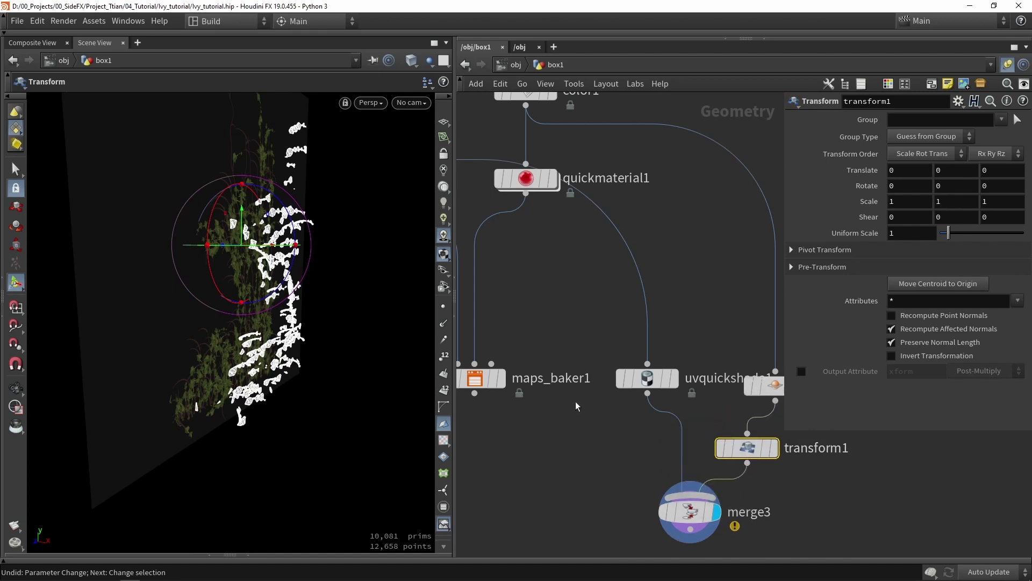
Step: Move the clipped leaves toward the textured grid with an X translation of -0.290154 on transform1
alt+drag(275, 245, 184, 226)
click(587, 293)
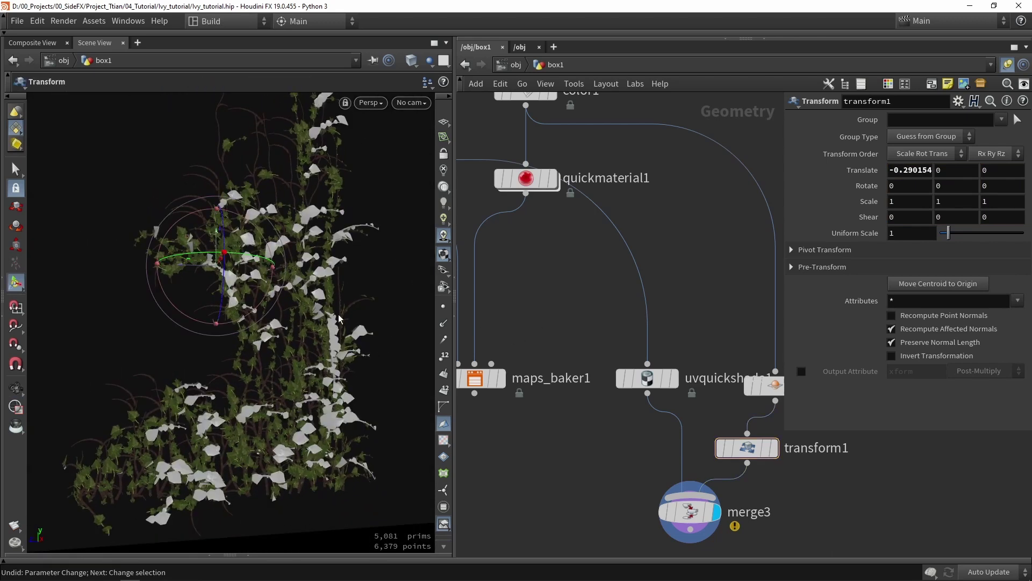
alt+scroll(284, 295, down, 5)
alt+drag(283, 295, 343, 321)
key(Return)
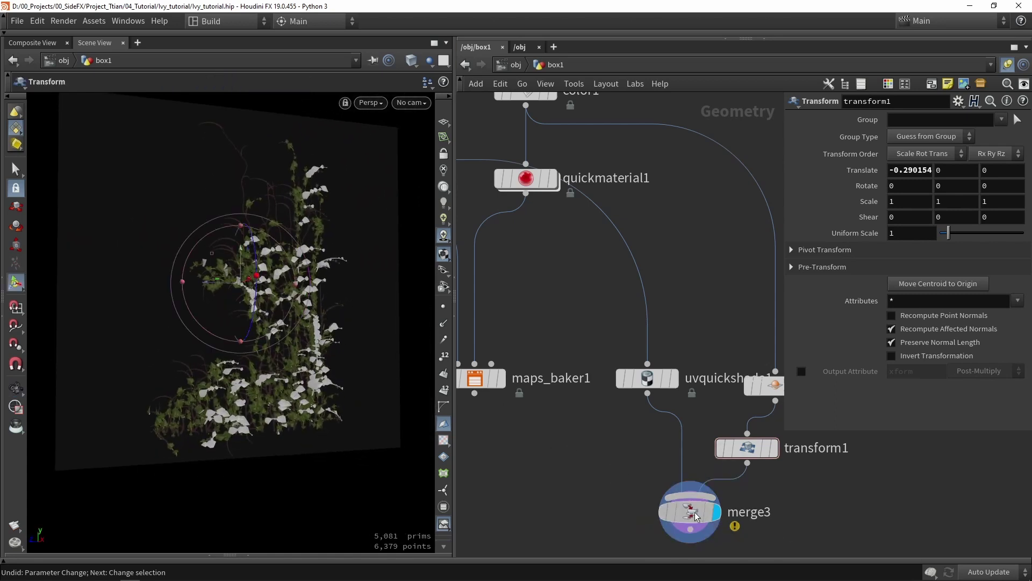
Step: Rewire clip1's input to quickmaterial1 so the clipped leaves carry the ivy materials
drag(690, 511, 666, 522)
key(Escape)
drag(410, 383, 379, 291)
key(Return)
scroll(532, 280, down, 2)
middle_drag(538, 280, 514, 310)
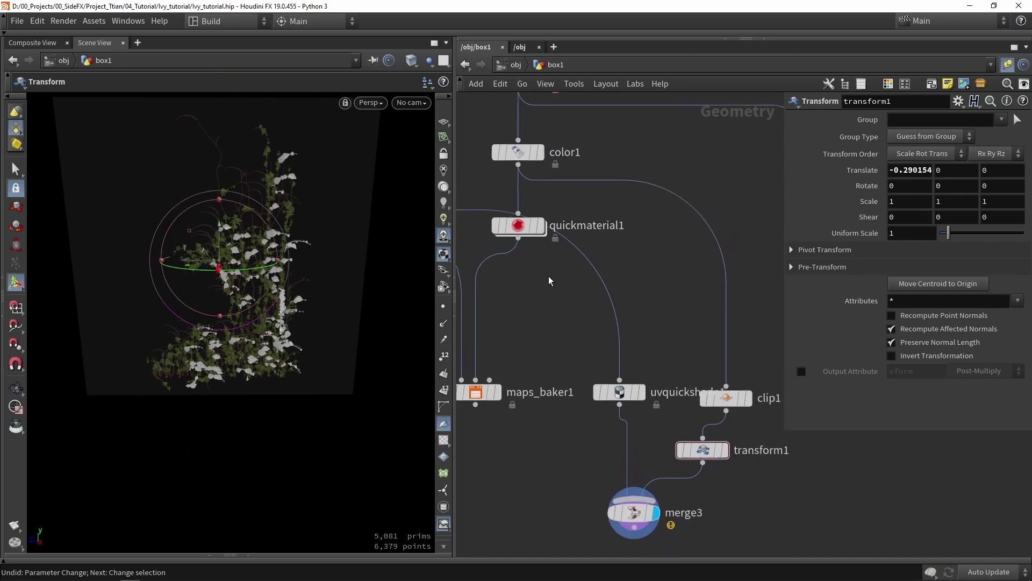
drag(518, 238, 726, 386)
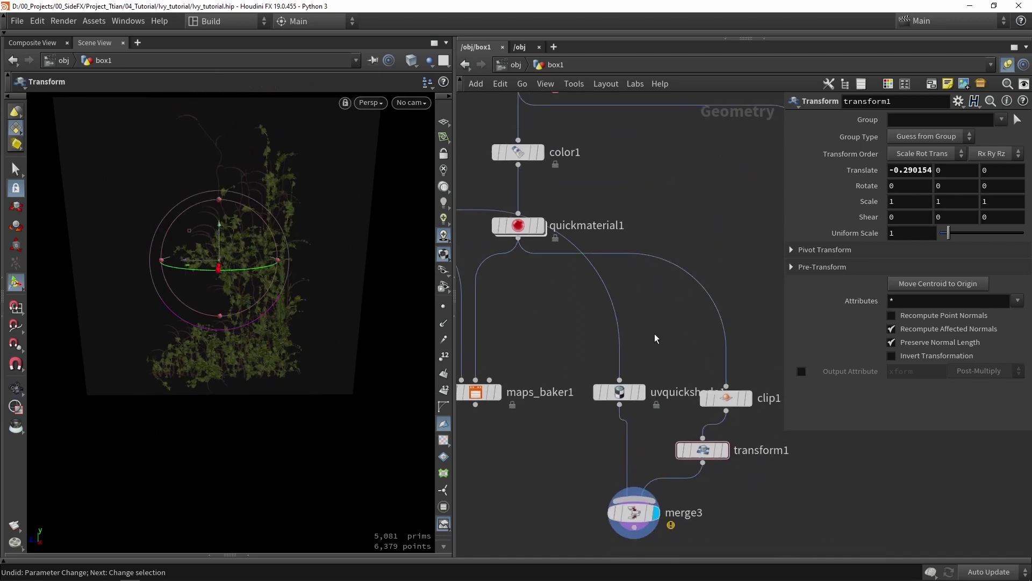
Step: Inspect the textured grid and the overlaid 3D leaves up close and from several angles
key(Escape)
drag(323, 301, 310, 376)
scroll(268, 293, up, 5)
scroll(321, 272, down, 5)
scroll(319, 273, up, 3)
key(Return)
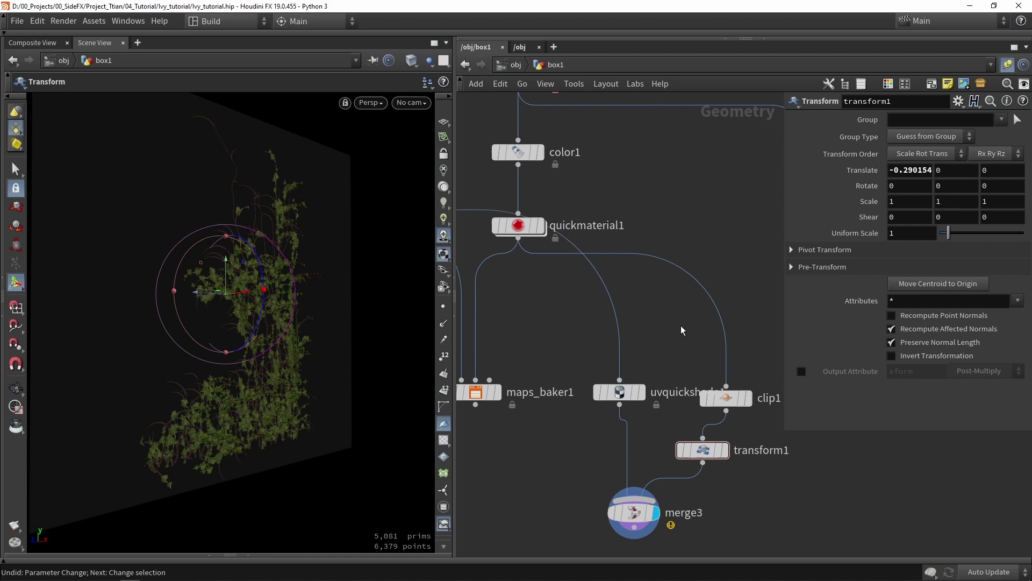
Step: Display maps_baker1 and open its bake settings
click(497, 392)
click(476, 392)
scroll(630, 372, down, 2)
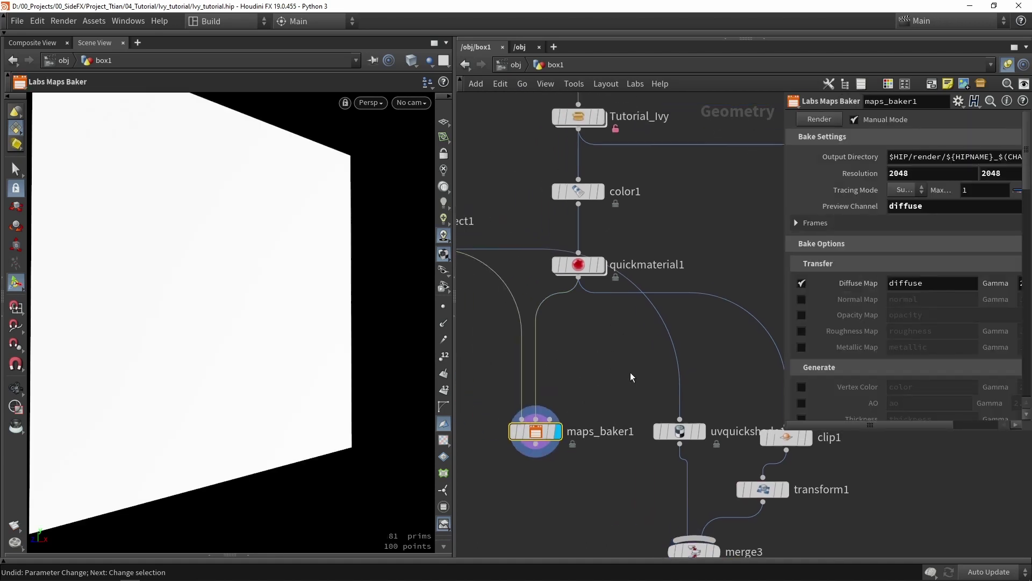